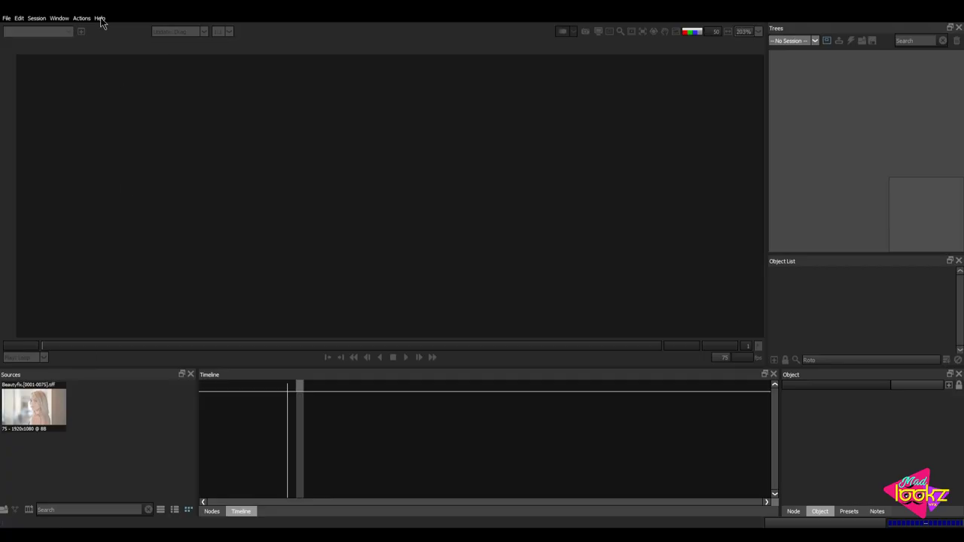
# Check the installed software version in the About information and close it.
pyautogui.click(100, 17)
pyautogui.click(111, 80)
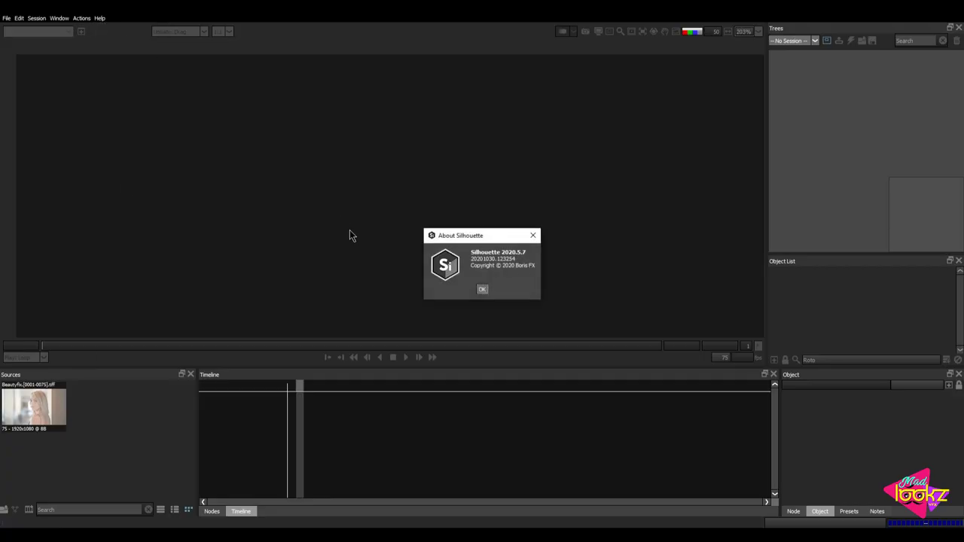
pyautogui.click(532, 235)
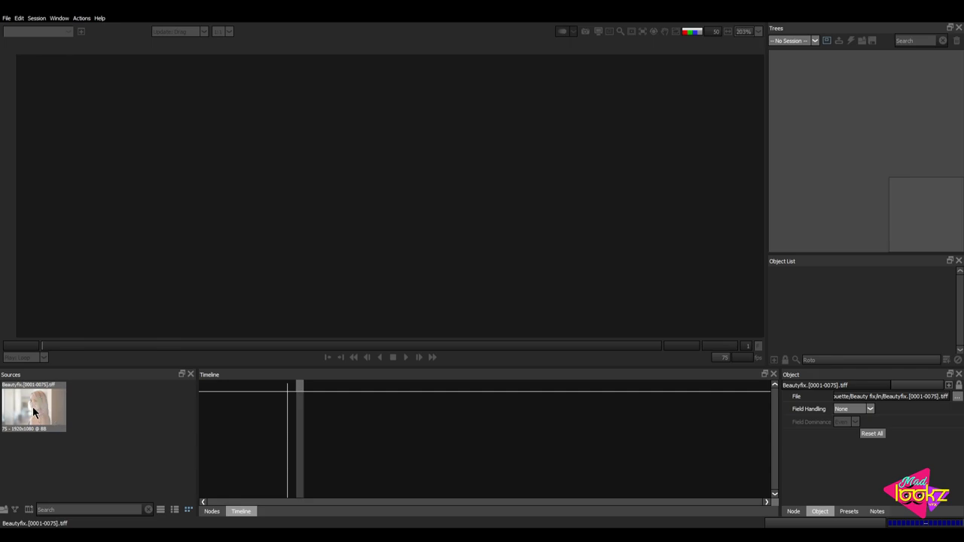
pyautogui.moveTo(32, 406); pyautogui.dragTo(833, 148)
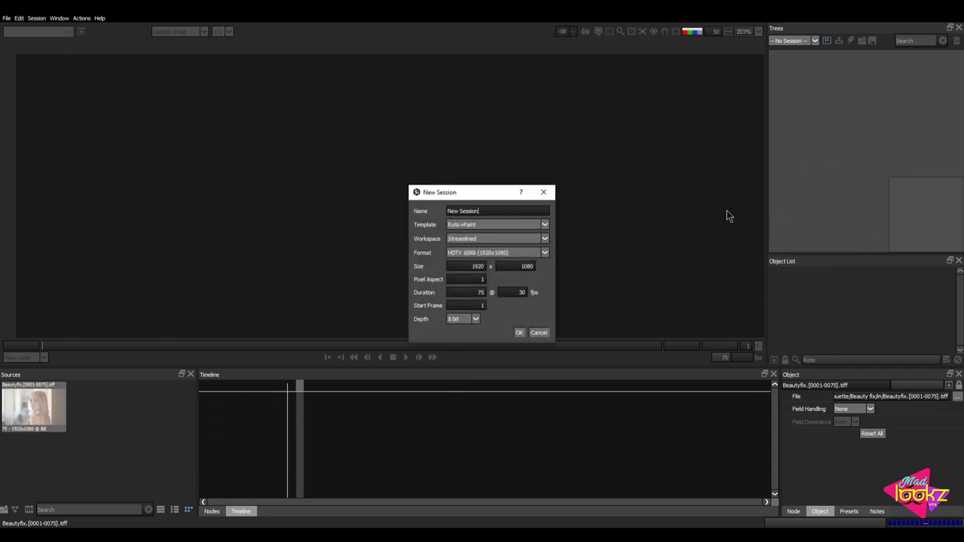
pyautogui.click(545, 193)
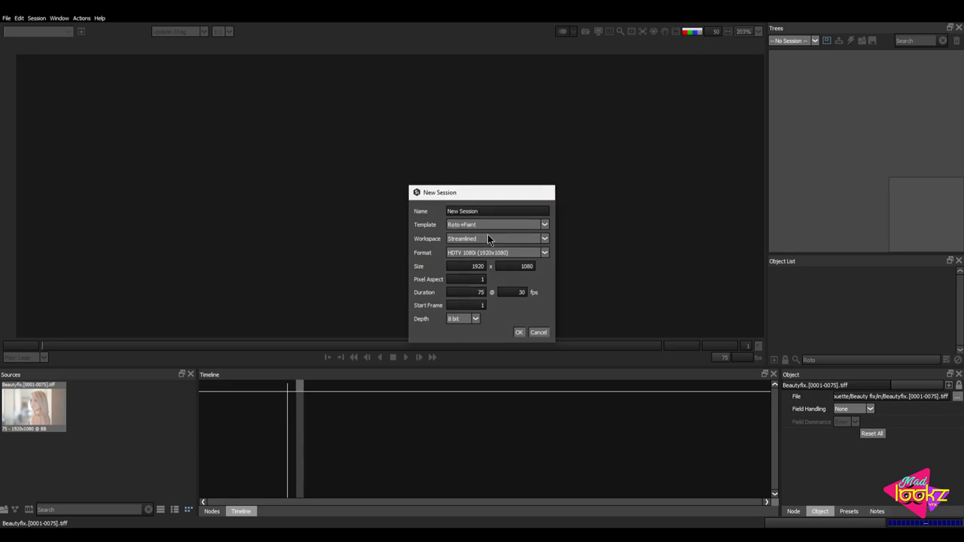
pyautogui.click(126, 415)
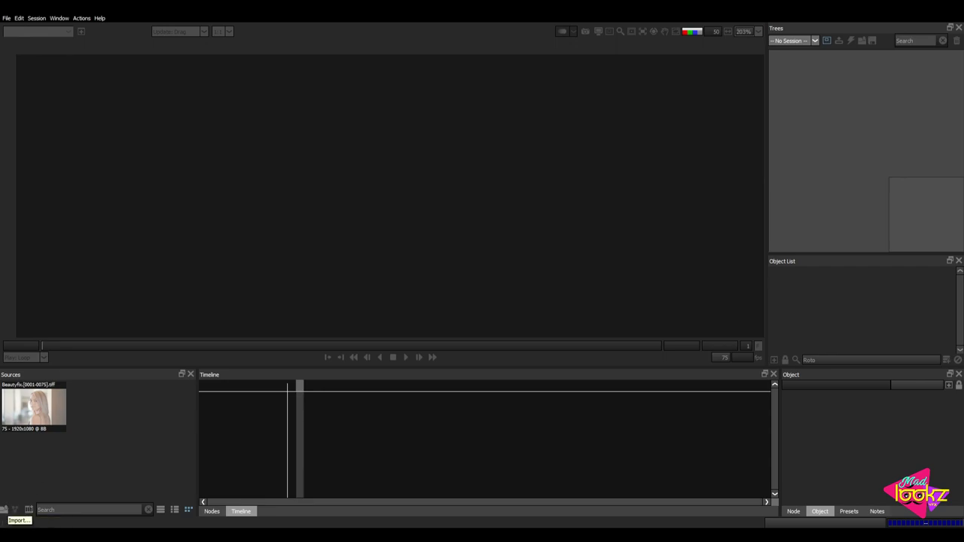
# Create a session named "Beauty fix" from the Beautyfix.[0001-0075].tiff source, keeping the Roto+Paint template.
pyautogui.click(43, 420)
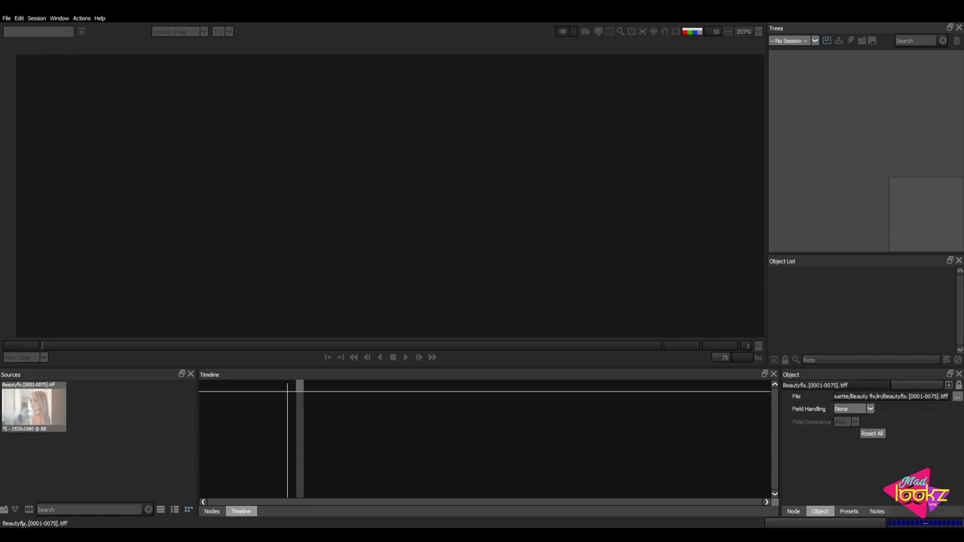
pyautogui.click(14, 510)
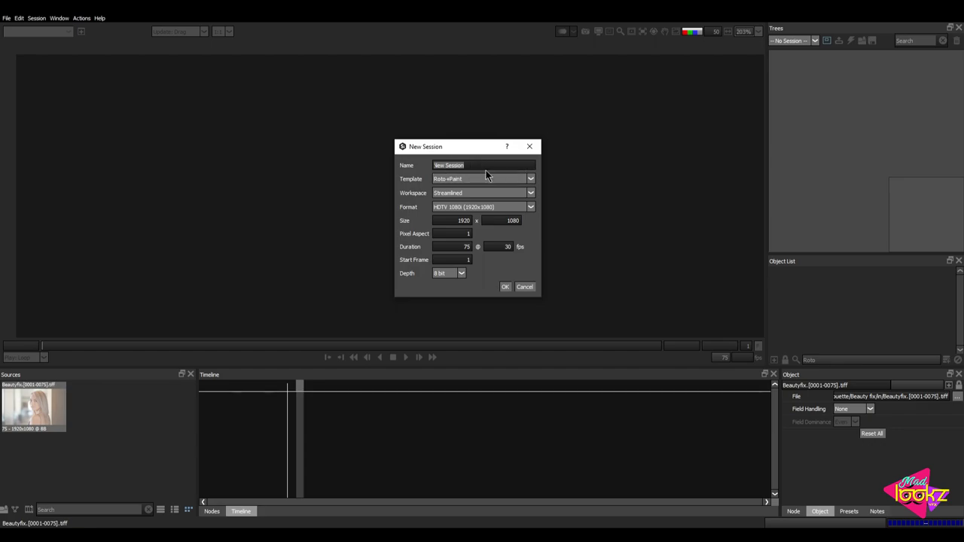
pyautogui.click(480, 165)
pyautogui.tripleClick(480, 165)
pyautogui.write('Beauty fix')
pyautogui.click(505, 287)
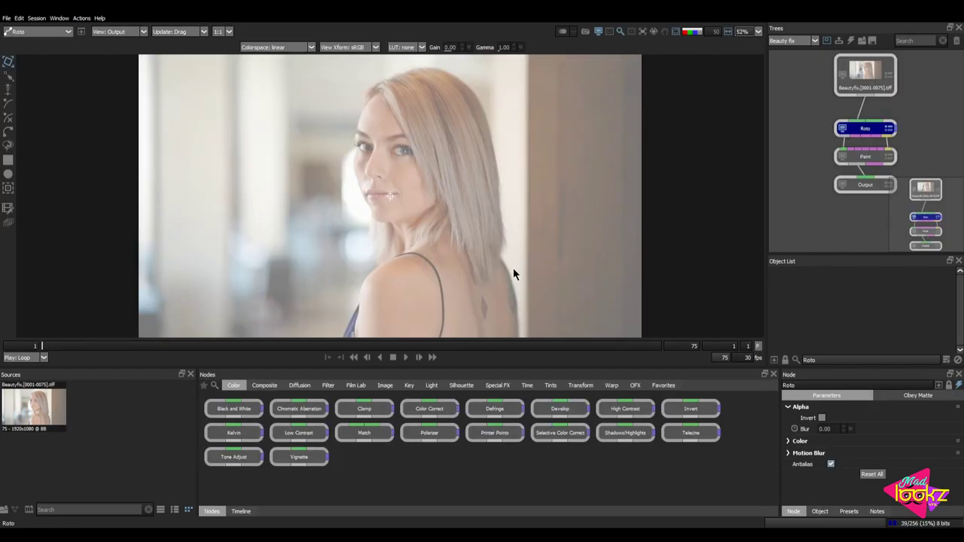
# Set the viewer's colorspace to sRGB.
pyautogui.scroll(-2, 490, 179)
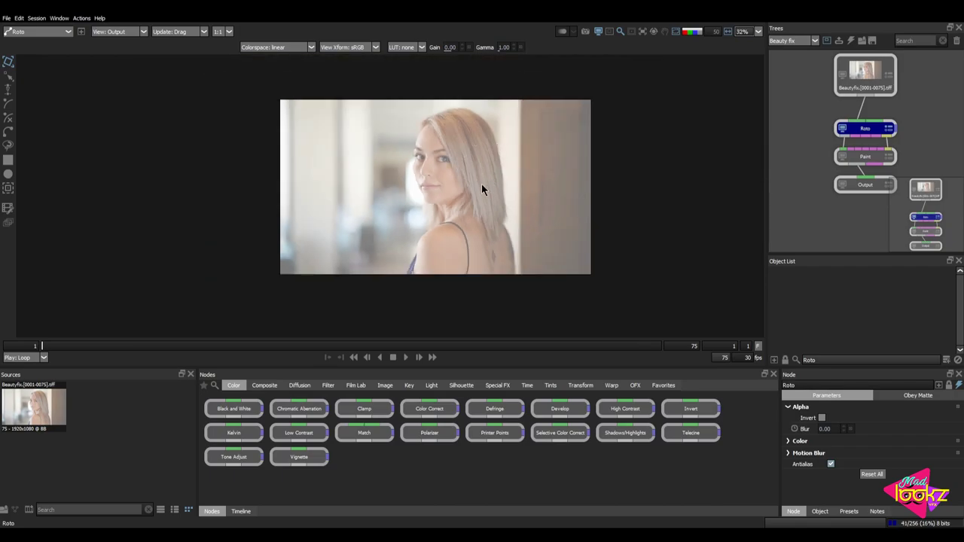
pyautogui.scroll(2, 446, 188)
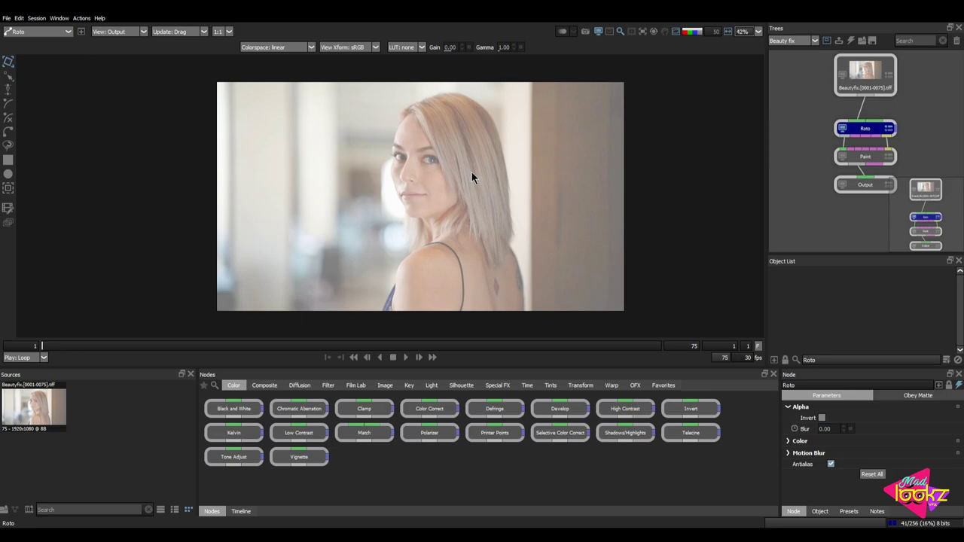
pyautogui.click(280, 47)
pyautogui.click(279, 63)
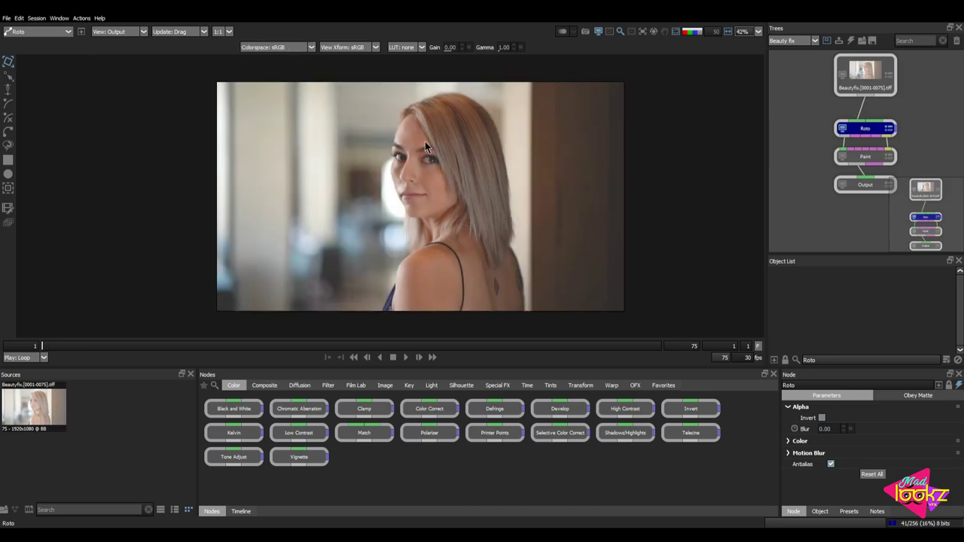
# Switch the viewer's colorspace to linear and return it to sRGB to compare the two looks.
pyautogui.moveTo(448, 190); pyautogui.dragTo(431, 198)
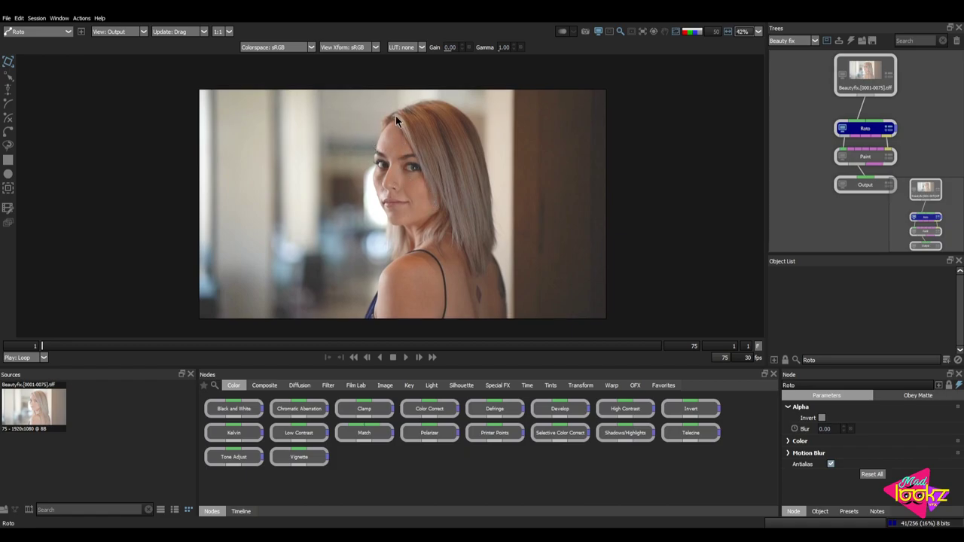
pyautogui.click(300, 48)
pyautogui.click(295, 57)
pyautogui.click(294, 46)
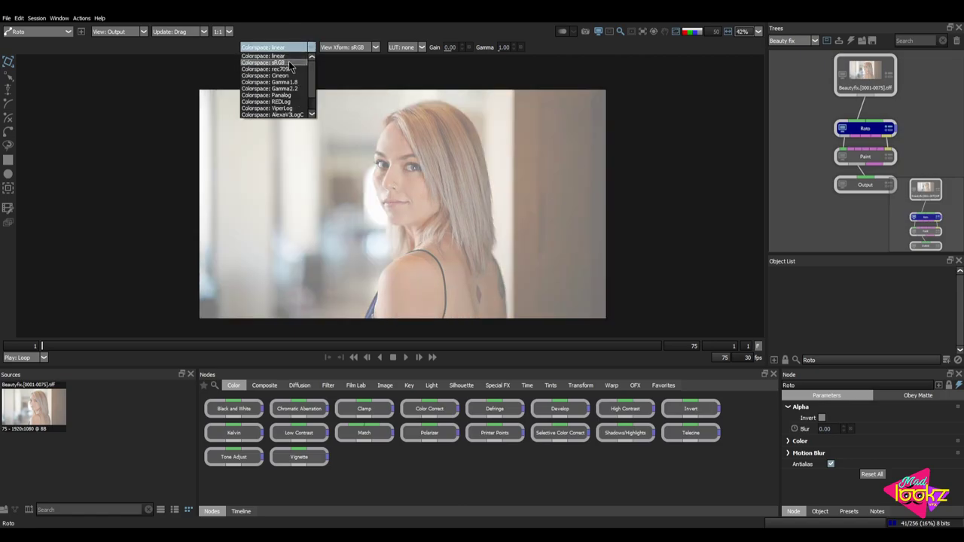
pyautogui.click(288, 61)
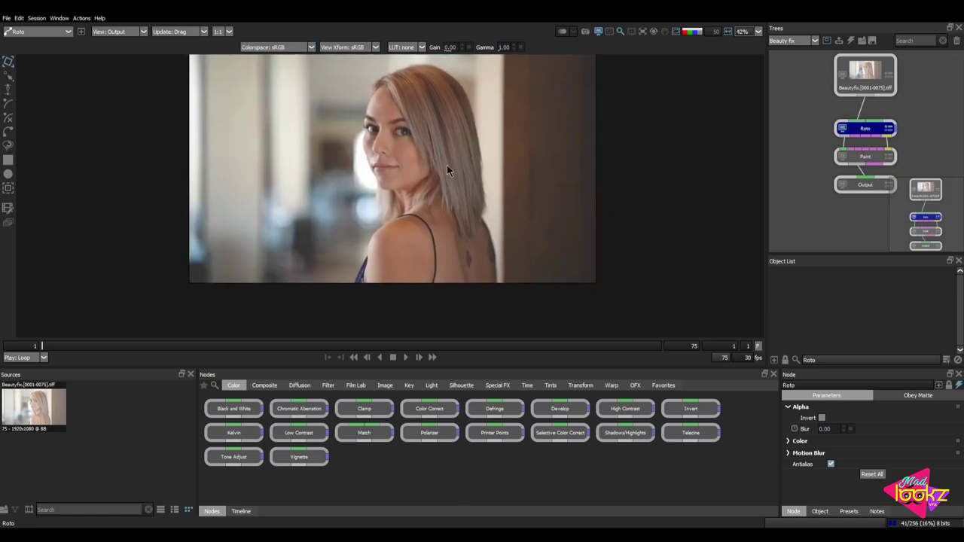
# Play the clip and inspect the woman's forehead, eyes, nose piercing, lips and back for areas to retouch.
pyautogui.click(405, 357)
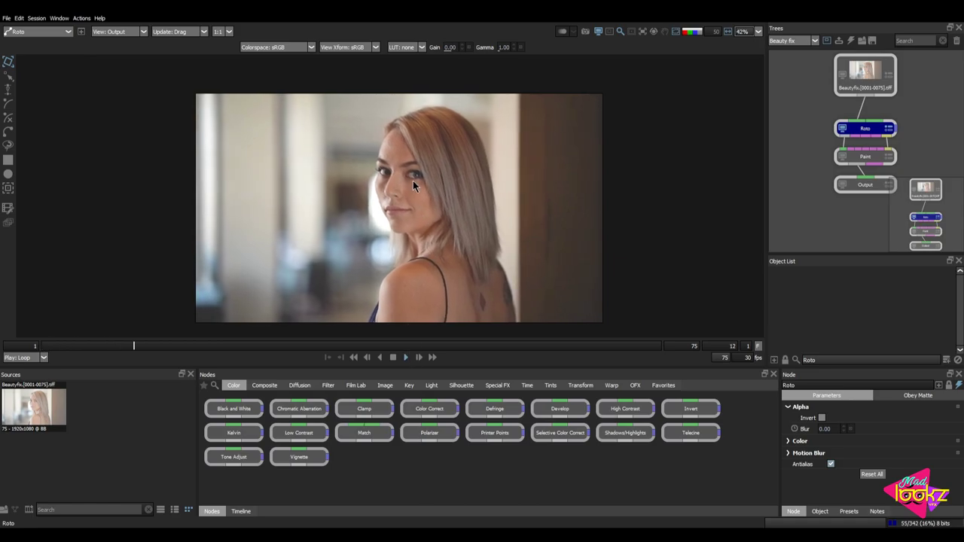
pyautogui.scroll(5, 399, 162)
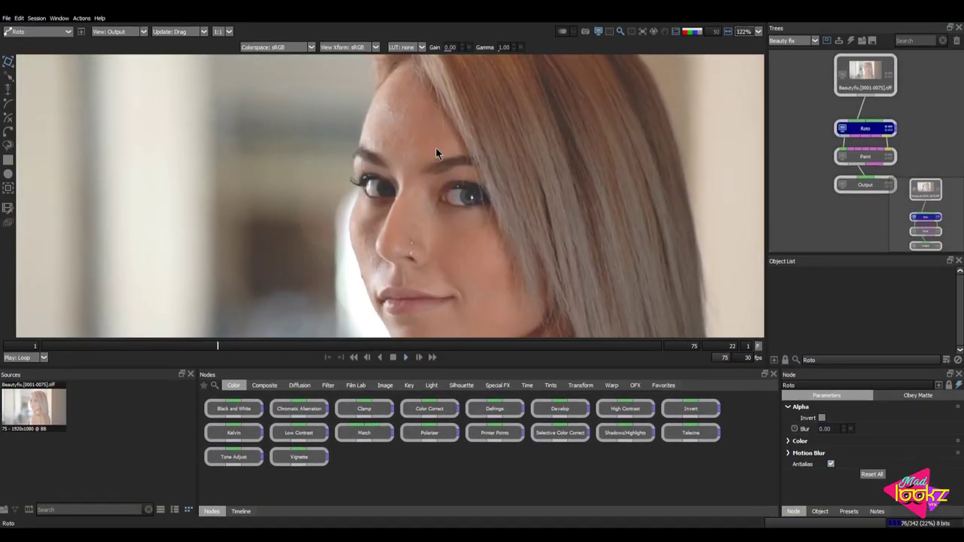
pyautogui.scroll(4, 437, 151)
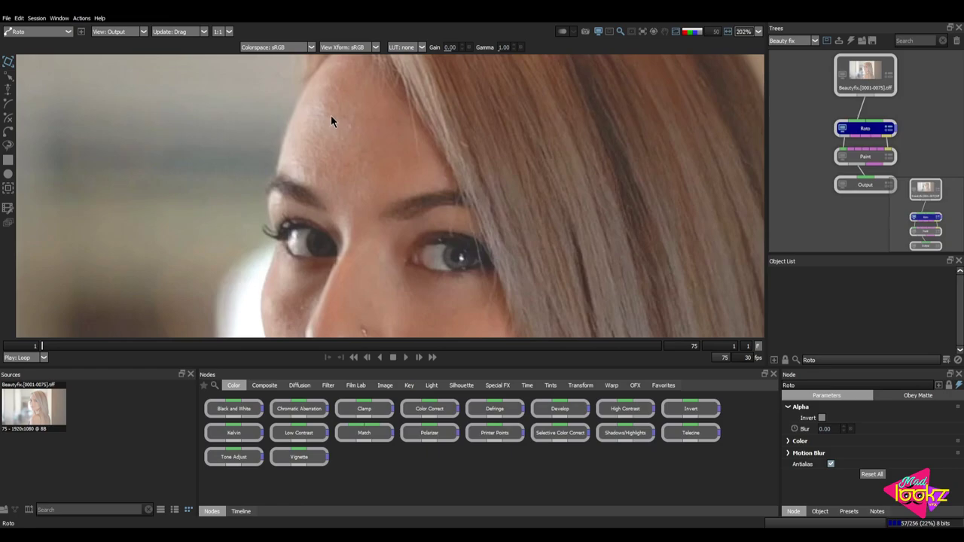
pyautogui.scroll(-2, 325, 213)
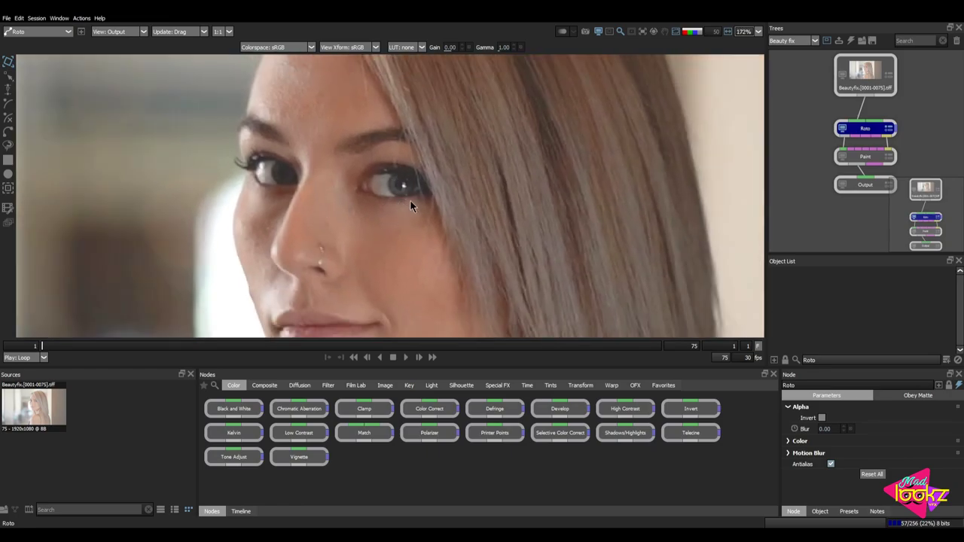
pyautogui.scroll(-2, 409, 199)
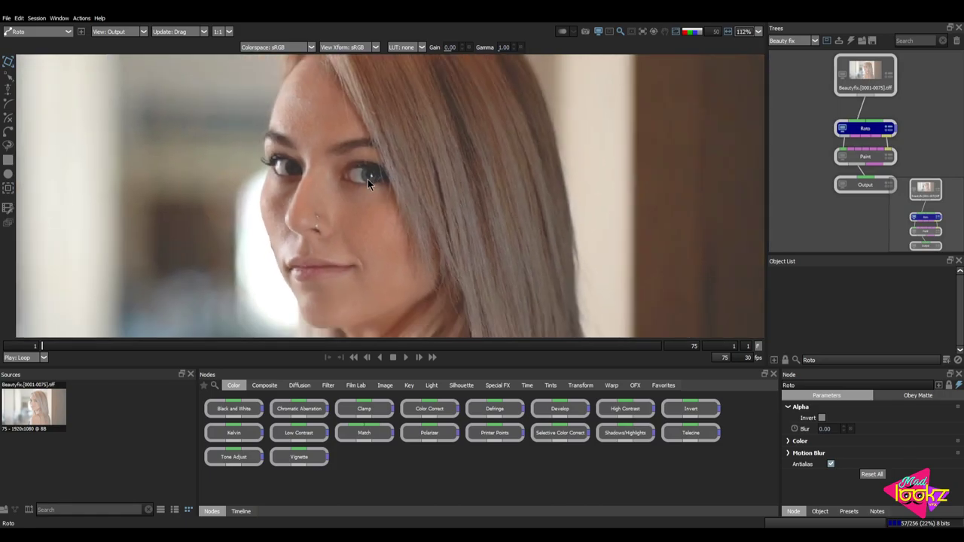
pyautogui.scroll(3, 340, 223)
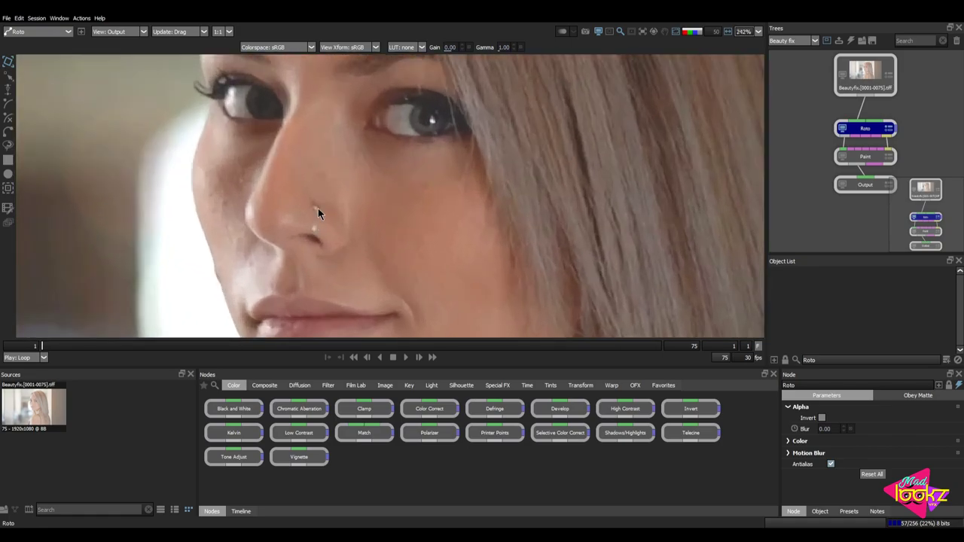
pyautogui.scroll(-3, 347, 215)
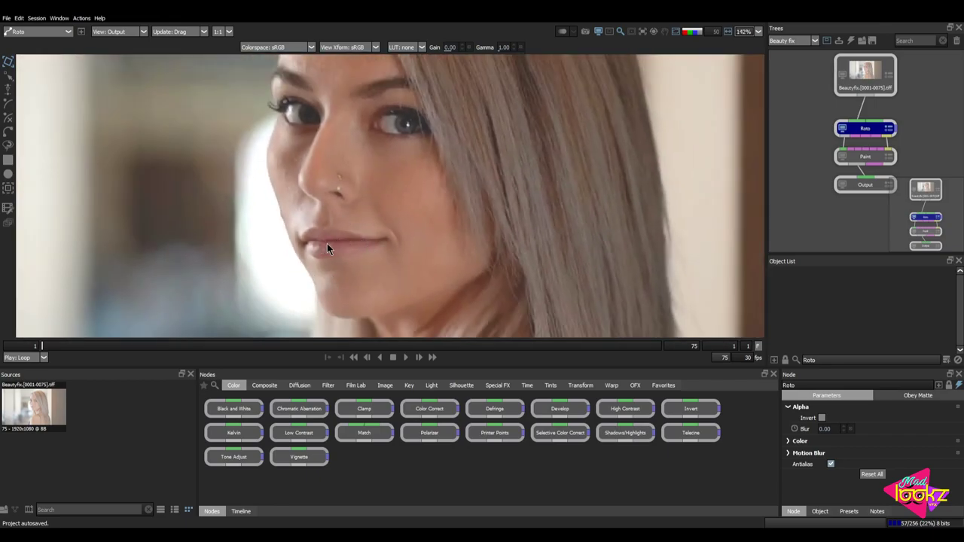
pyautogui.scroll(-3, 365, 247)
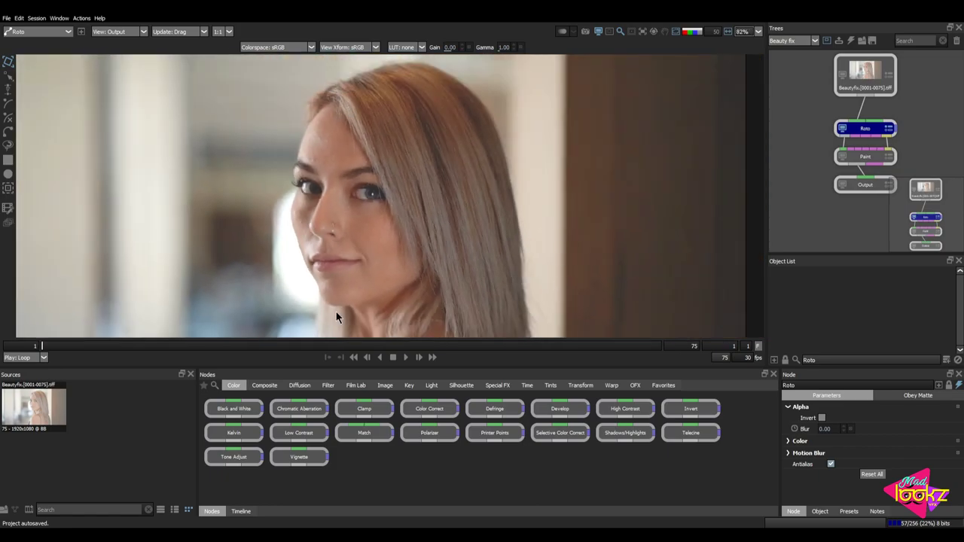
pyautogui.scroll(-2, 368, 206)
pyautogui.scroll(3, 370, 248)
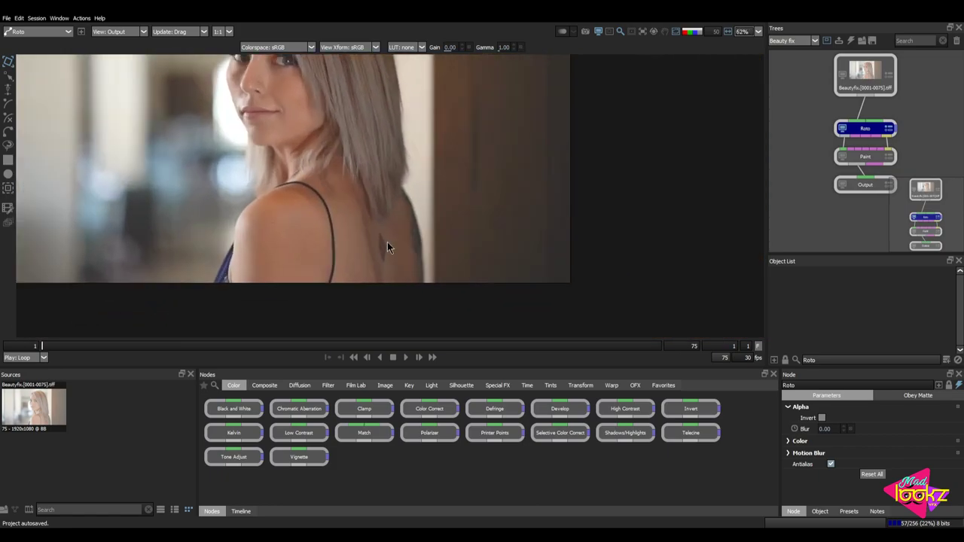
pyautogui.moveTo(257, 347); pyautogui.dragTo(23, 376)
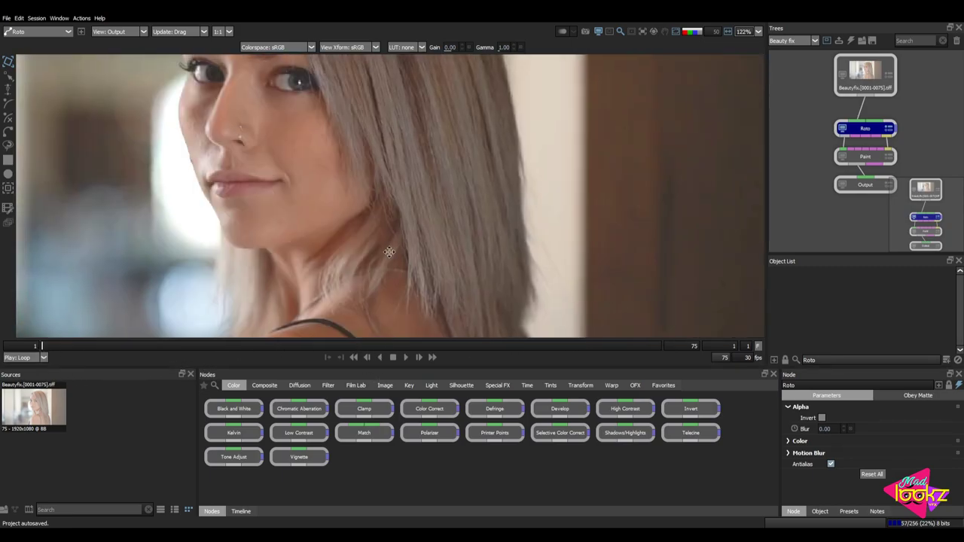
pyautogui.scroll(5, 280, 146)
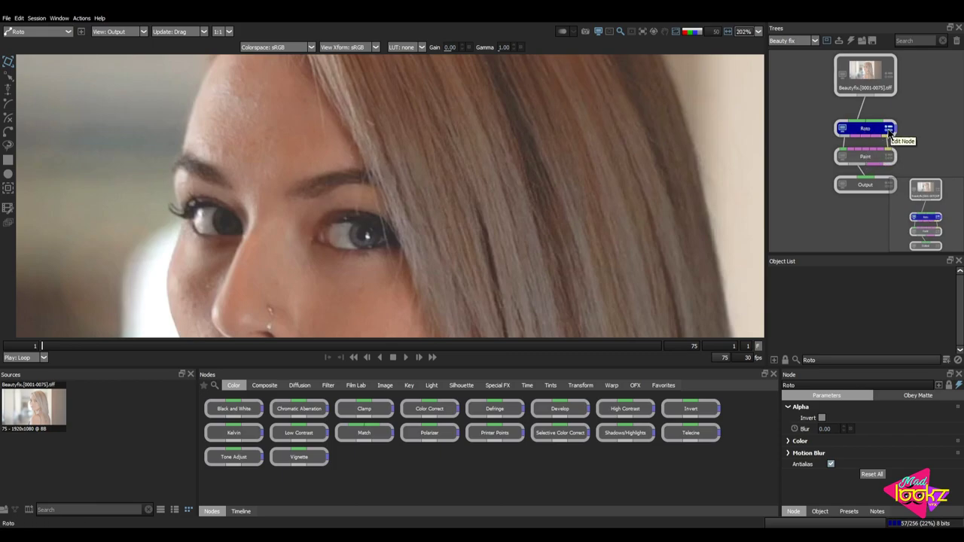
# Draw a circular roto shape around the iris of the eye farther from the hair at frame 1.
pyautogui.click(8, 176)
pyautogui.scroll(3, 223, 232)
pyautogui.moveTo(200, 190); pyautogui.dragTo(257, 249)
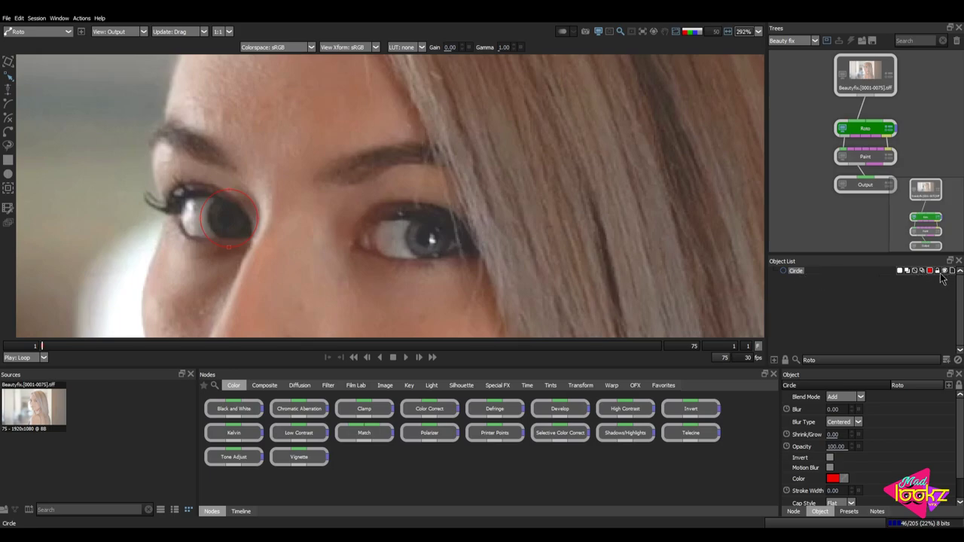
# Put the circle in a layer and track it forward to frame 75 with the Mocha Tracker using Translation.
pyautogui.click(8, 188)
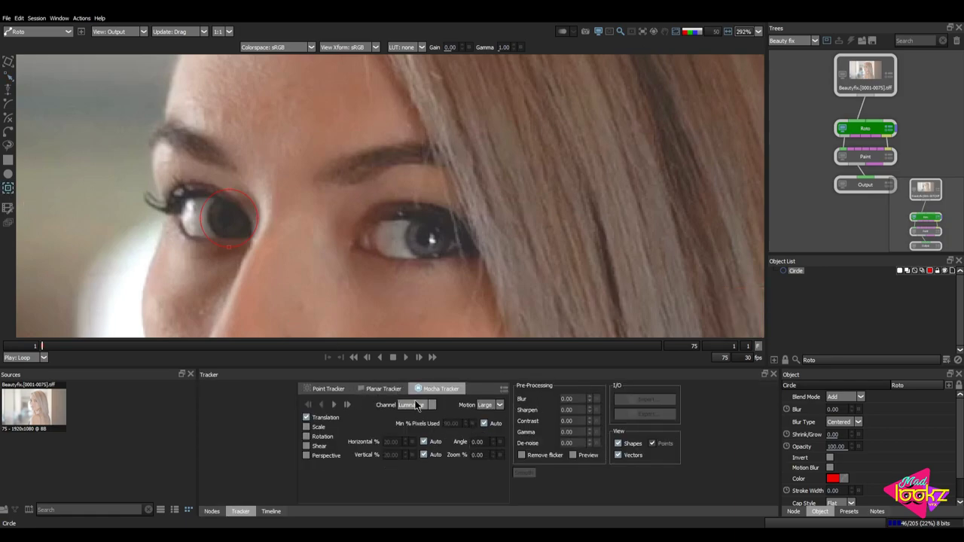
pyautogui.click(328, 388)
pyautogui.click(382, 390)
pyautogui.click(441, 390)
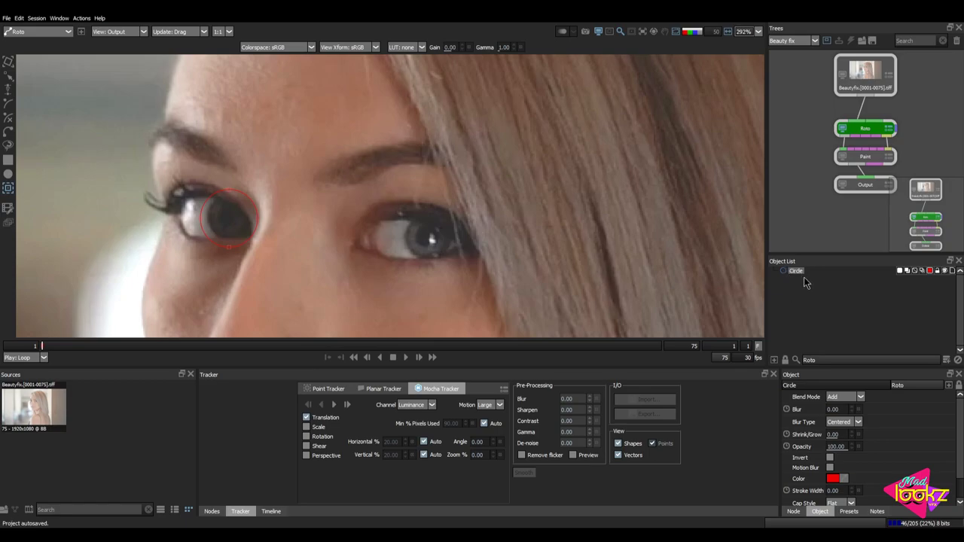
pyautogui.click(334, 405)
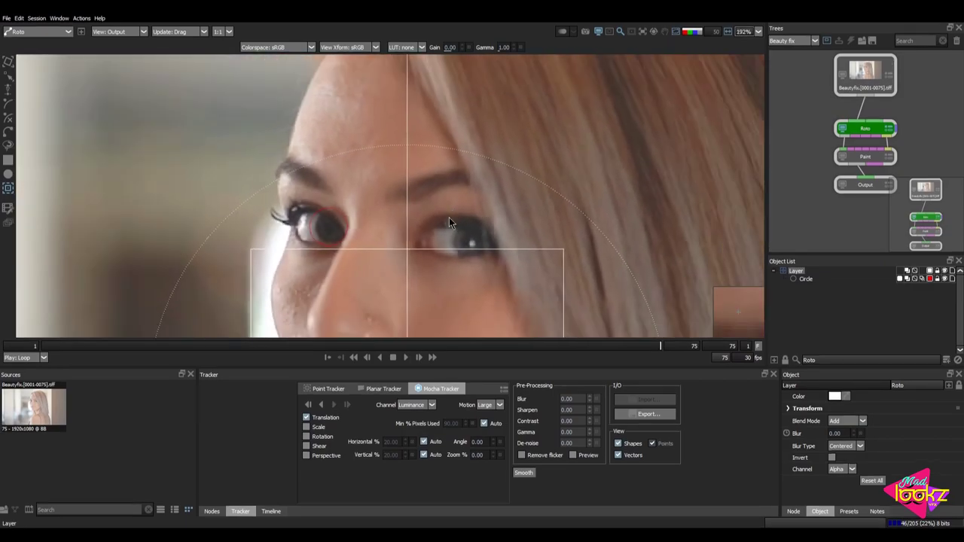
# Rename the tracked layer as "Left eye".
pyautogui.click(856, 321)
pyautogui.doubleClick(800, 272)
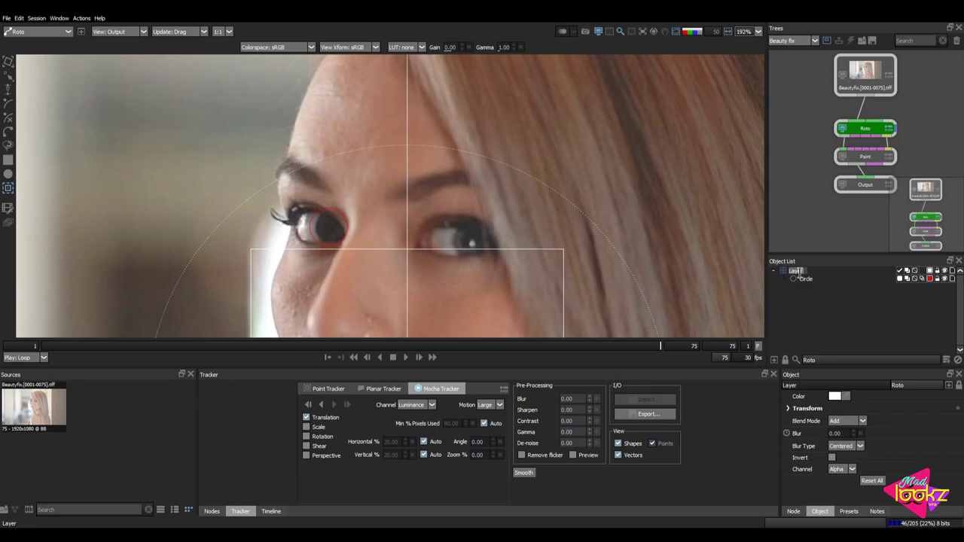
pyautogui.write('Left e')
pyautogui.click(809, 302)
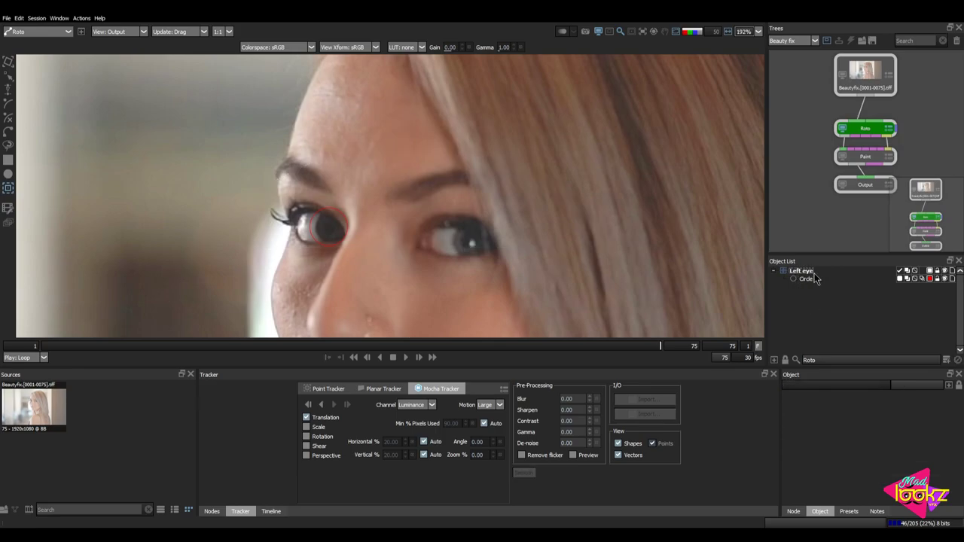
# Add a second circular roto shape around the other eye's iris inside the Left eye layer at frame 1.
pyautogui.click(814, 275)
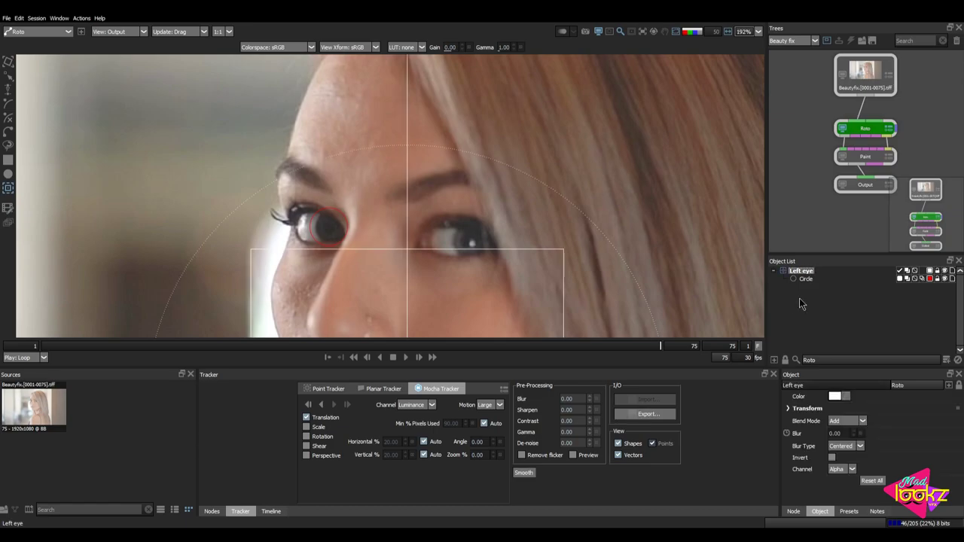
pyautogui.click(8, 173)
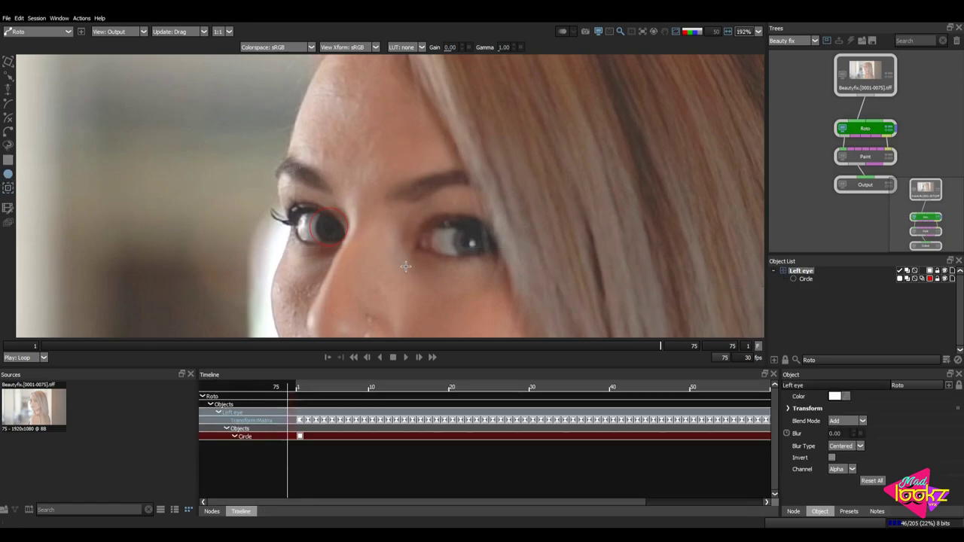
pyautogui.press('Home')
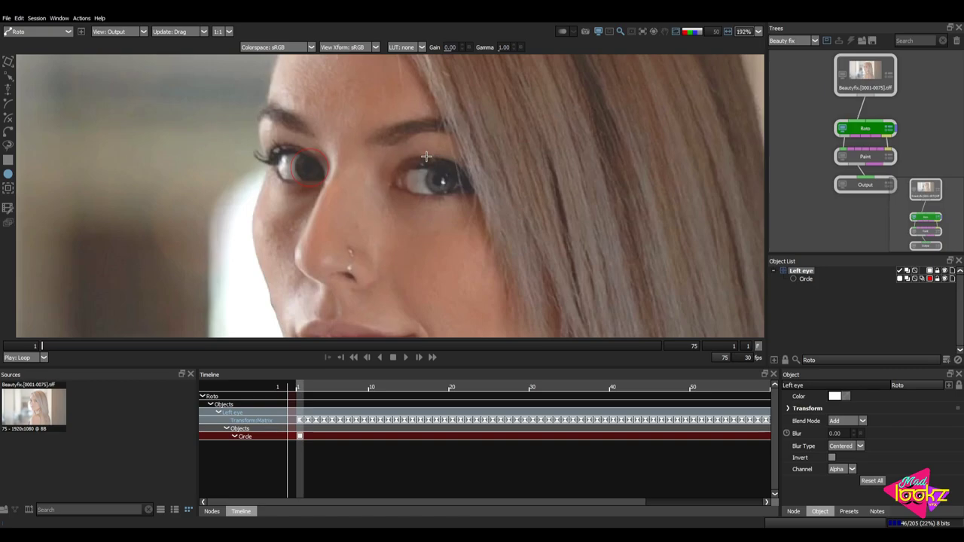
pyautogui.moveTo(422, 165); pyautogui.dragTo(459, 200)
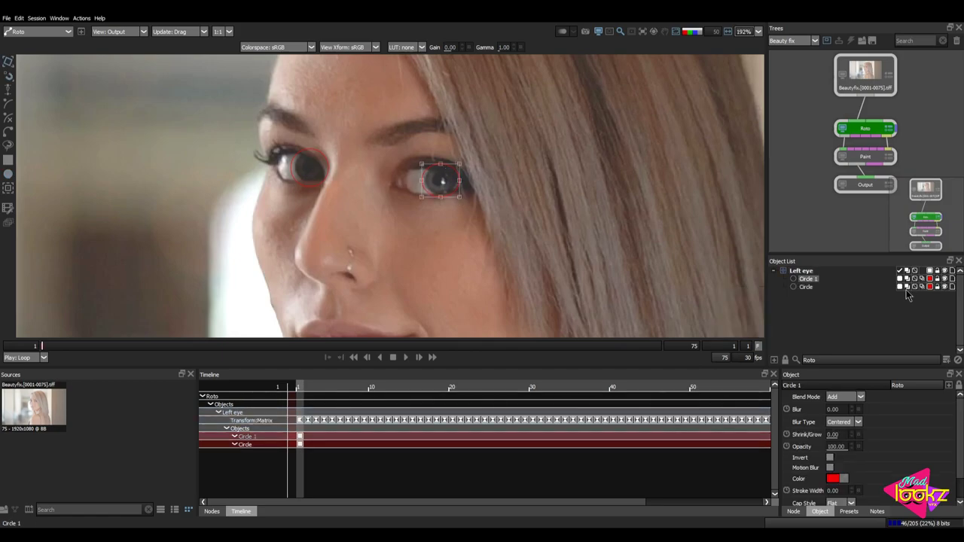
# Move the second circle out of the Left eye layer and track it forward to frame 75 with the Mocha Tracker using Translation.
pyautogui.moveTo(809, 279); pyautogui.dragTo(811, 270)
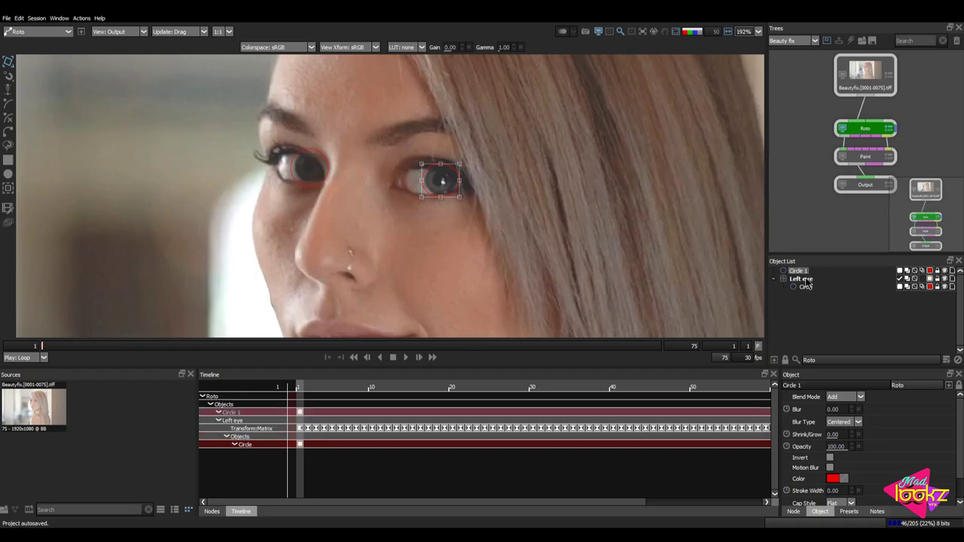
pyautogui.click(8, 188)
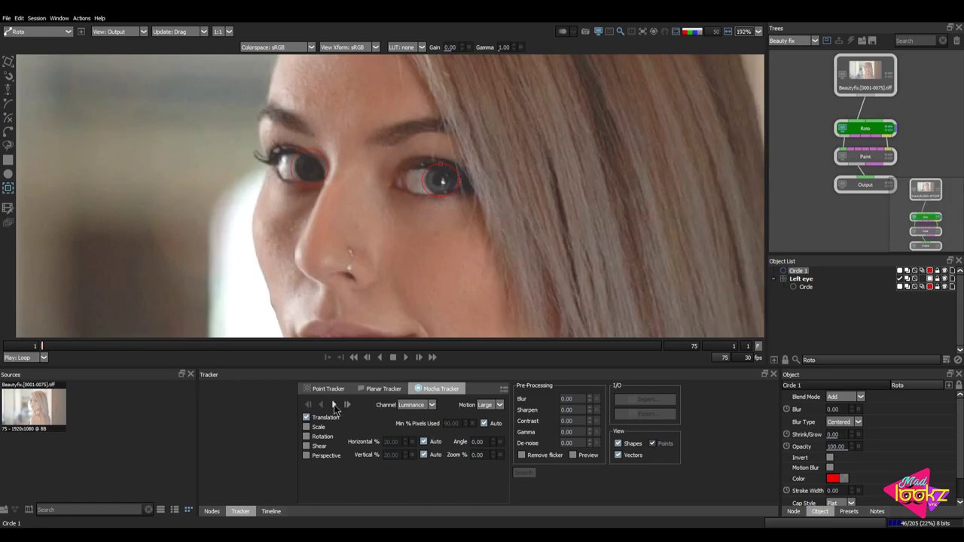
pyautogui.click(335, 406)
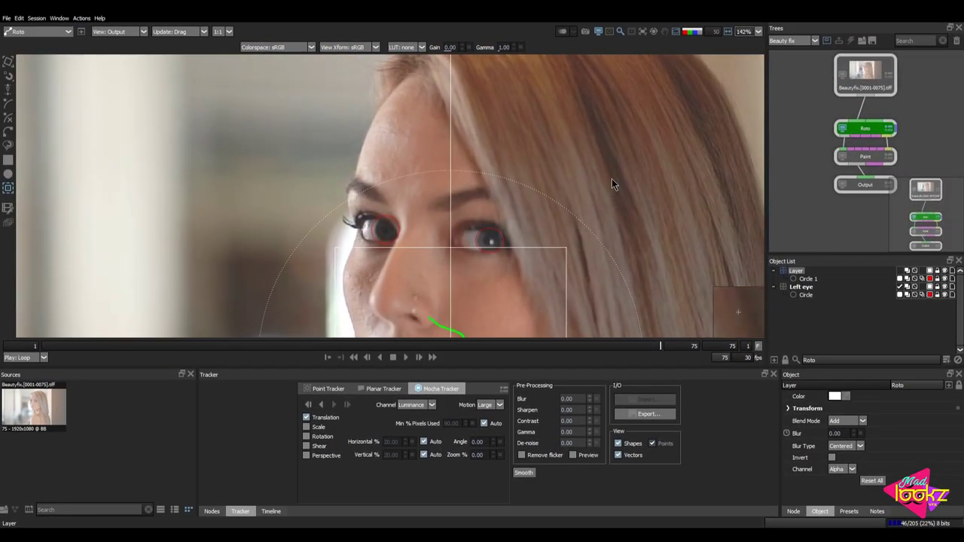
pyautogui.click(611, 179)
pyautogui.moveTo(585, 232); pyautogui.dragTo(140, 317)
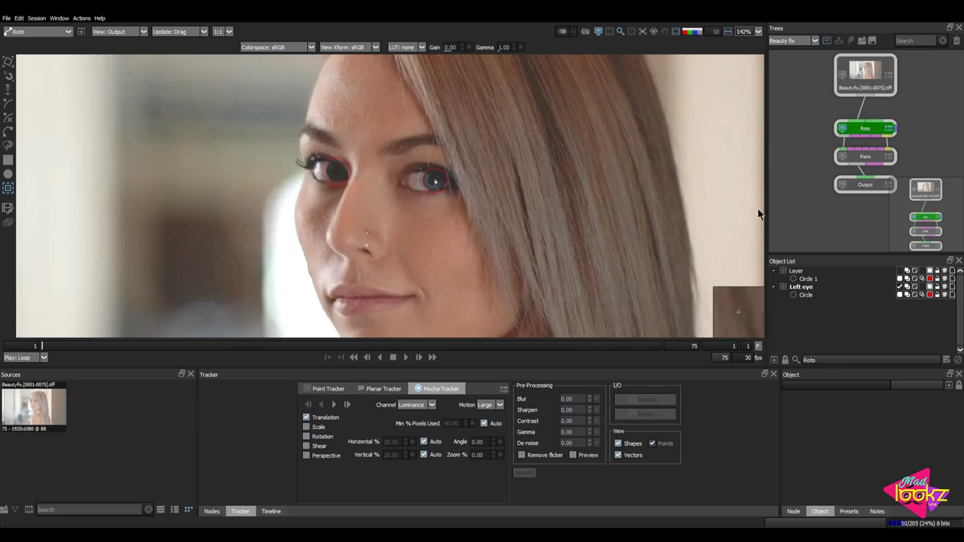
# Rename the new tracked layer containing the second circle as "Right eye".
pyautogui.click(799, 271)
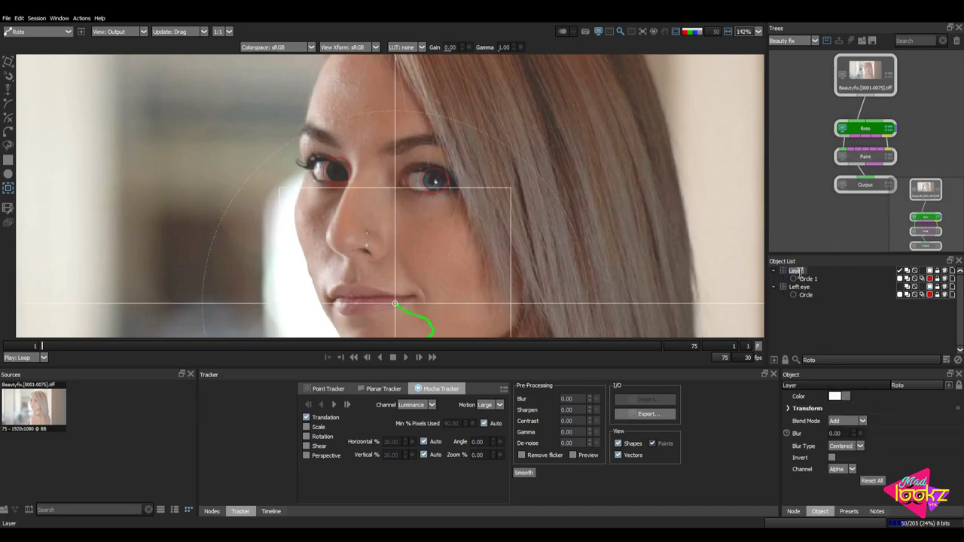
pyautogui.write('Right eye')
pyautogui.click(802, 296)
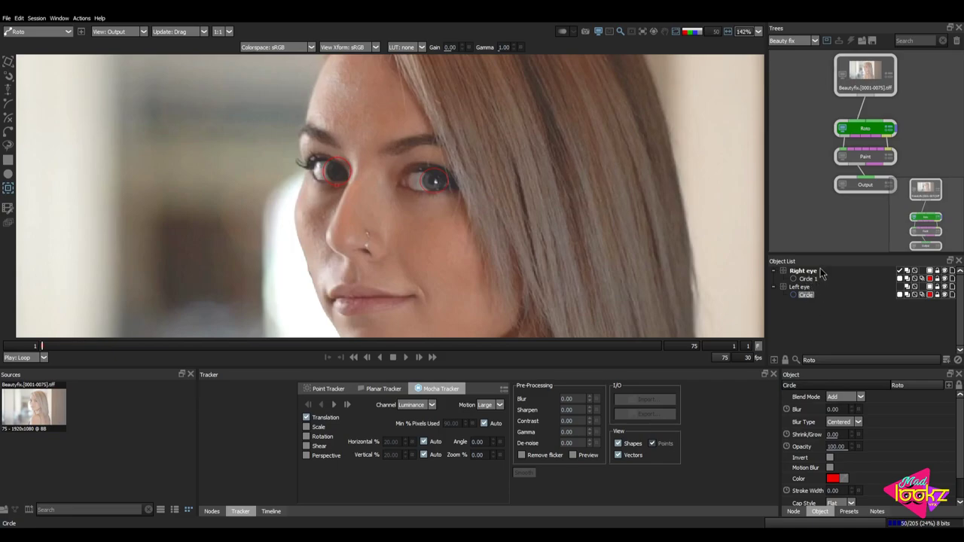
# Open the Paint node for editing and set its paint Transform to the Right eye layer.
pyautogui.click(891, 159)
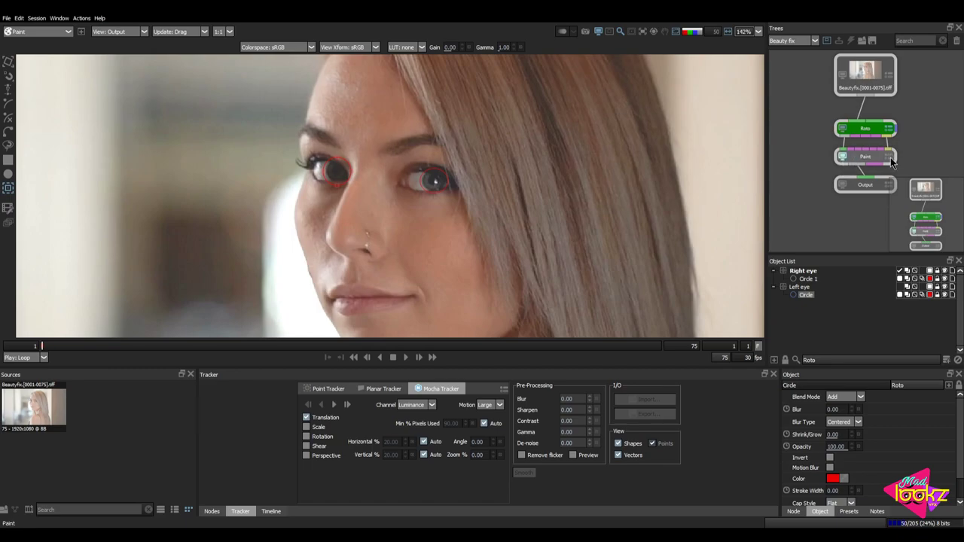
pyautogui.click(891, 160)
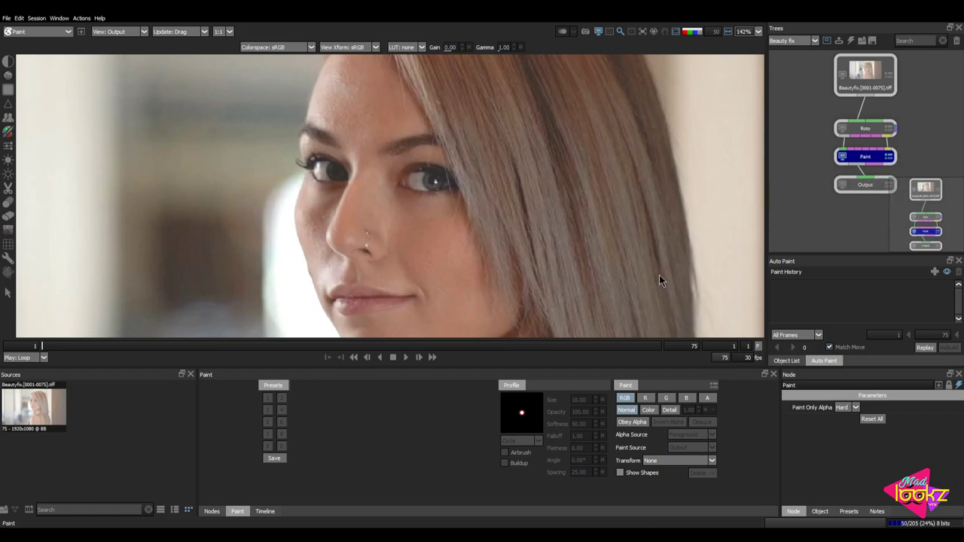
pyautogui.click(880, 133)
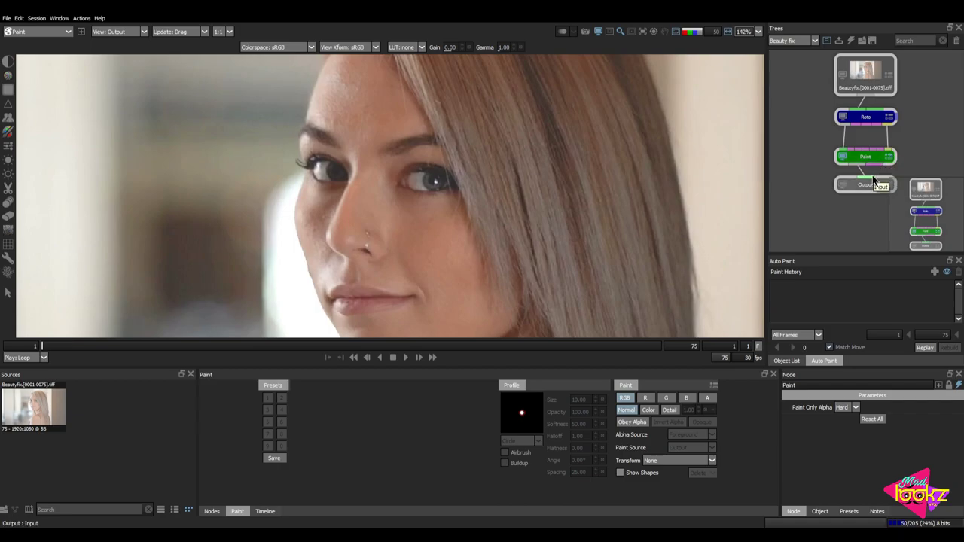
pyautogui.click(667, 466)
pyautogui.click(657, 483)
pyautogui.scroll(1, 446, 200)
pyautogui.scroll(4, 447, 201)
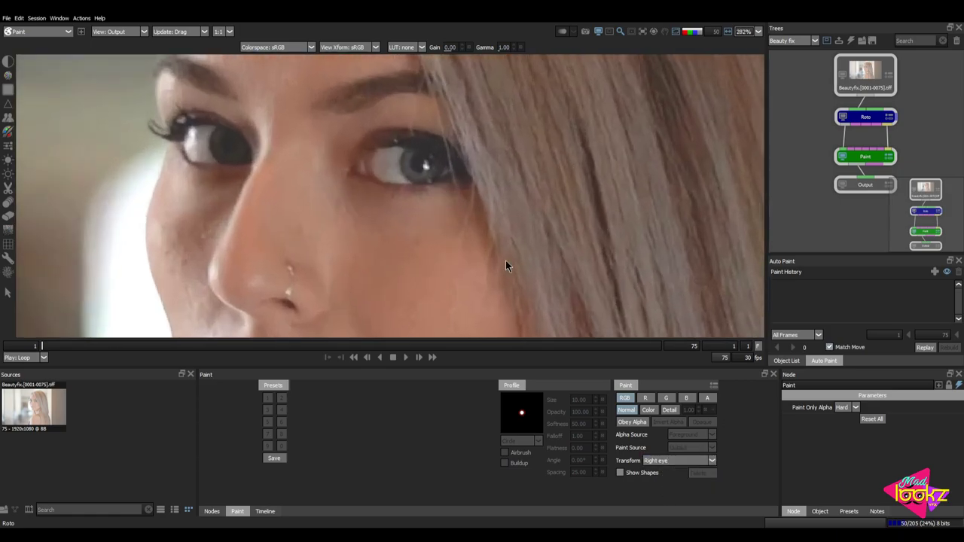
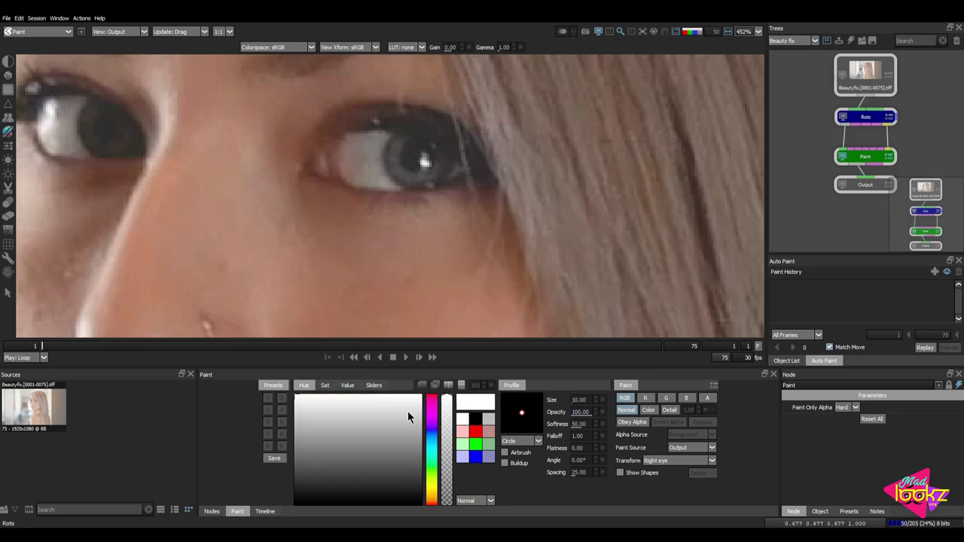
# Pick a muted red as the Color brush's paint color.
pyautogui.click(428, 397)
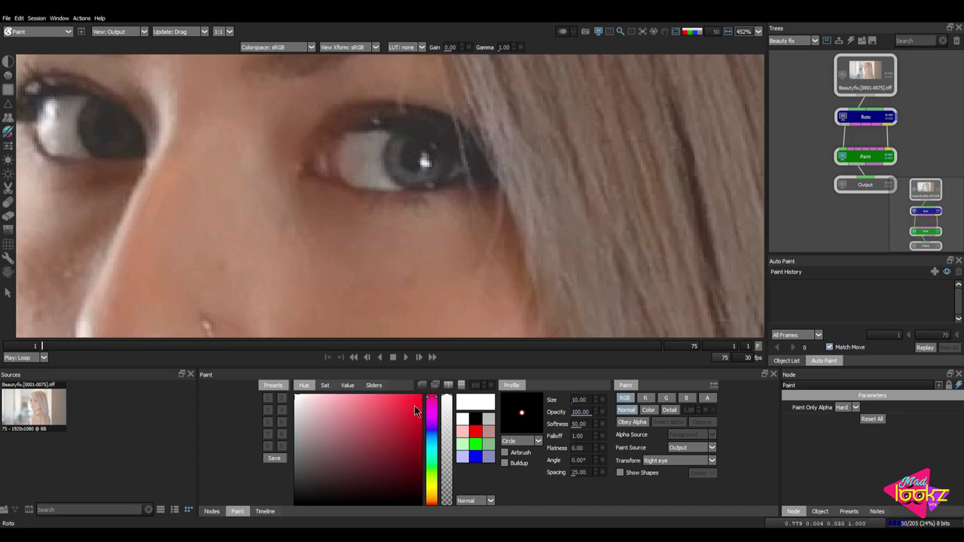
pyautogui.click(414, 406)
pyautogui.click(401, 400)
pyautogui.moveTo(393, 400); pyautogui.dragTo(377, 419)
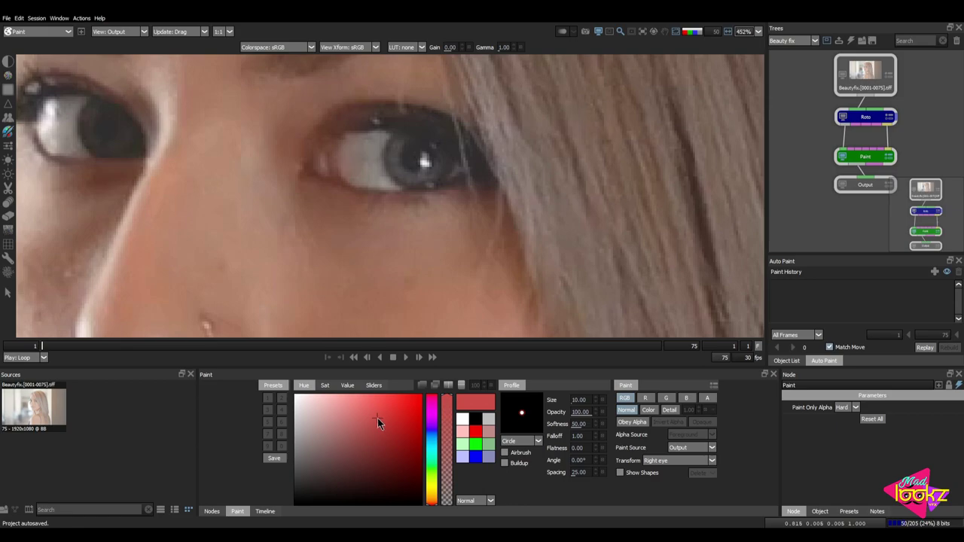
# Set the Color brush's opacity to 15.
pyautogui.scroll(3, 424, 154)
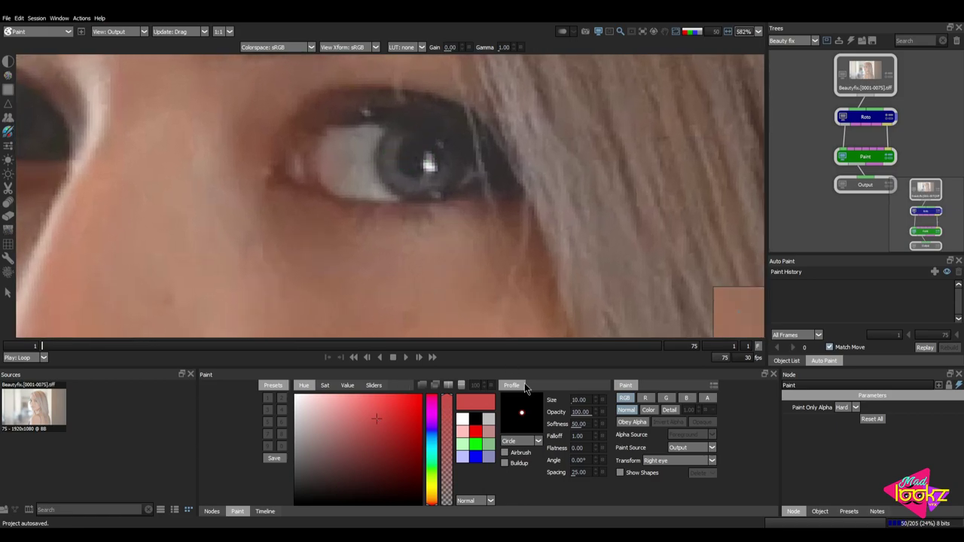
pyautogui.click(578, 412)
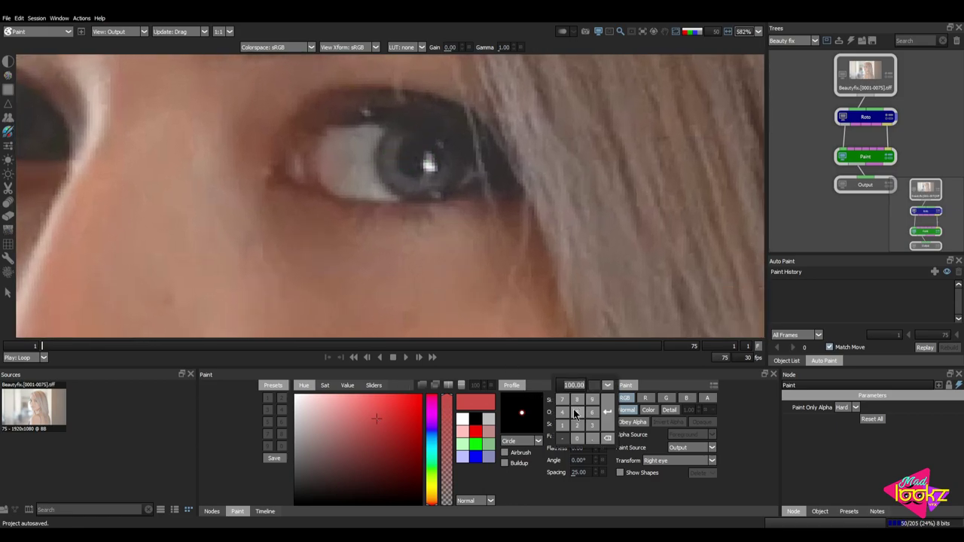
pyautogui.write('15')
pyautogui.press('Return')
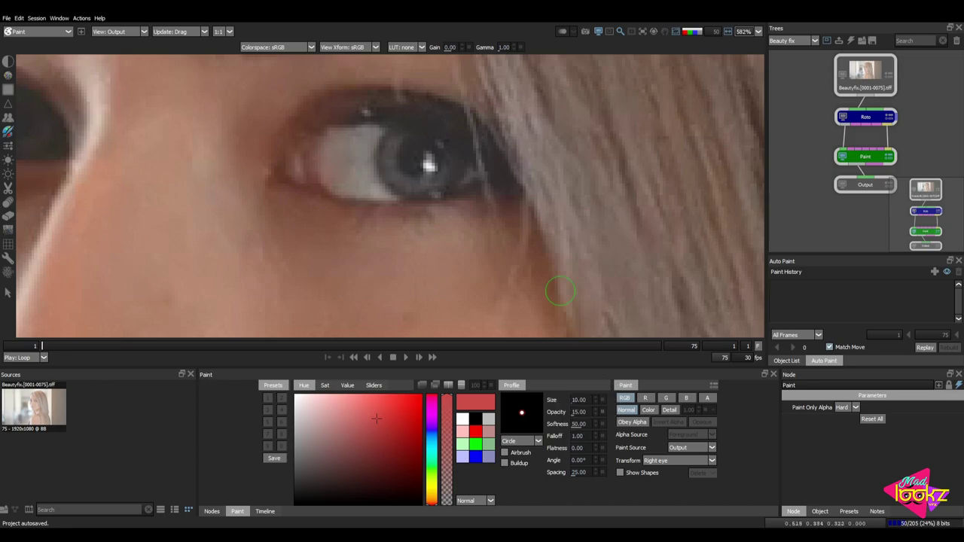
# Try painting the iris of the eye nearer the hair with the red color at frame 1, and undo the stroke.
pyautogui.scroll(1, 408, 150)
pyautogui.moveTo(399, 160)
pyautogui.mouseDown()
pyautogui.moveTo(423, 169)
pyautogui.moveTo(404, 141)
pyautogui.moveTo(393, 165)
pyautogui.moveTo(411, 183)
pyautogui.moveTo(446, 174)
pyautogui.moveTo(409, 140)
pyautogui.mouseUp()
pyautogui.scroll(-4, 495, 178)
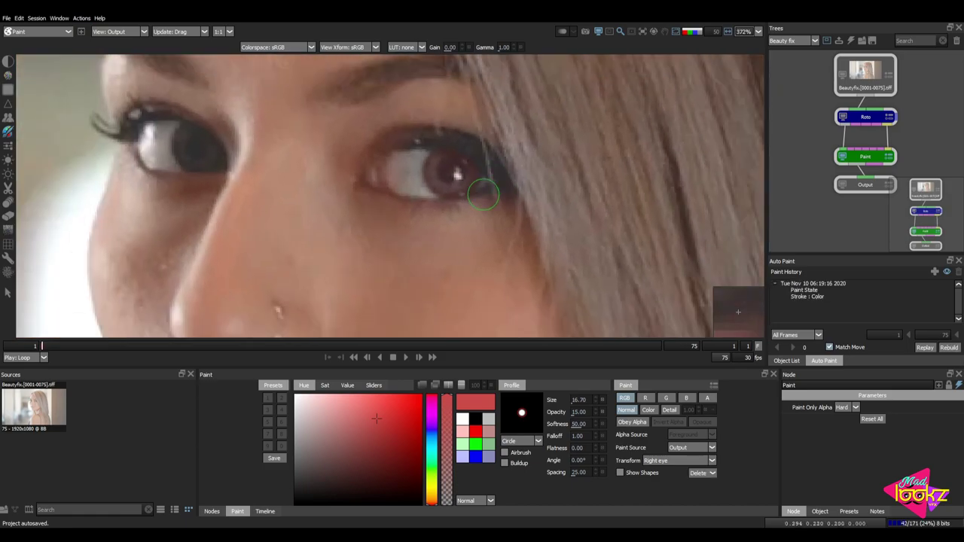
pyautogui.scroll(-12, 483, 193)
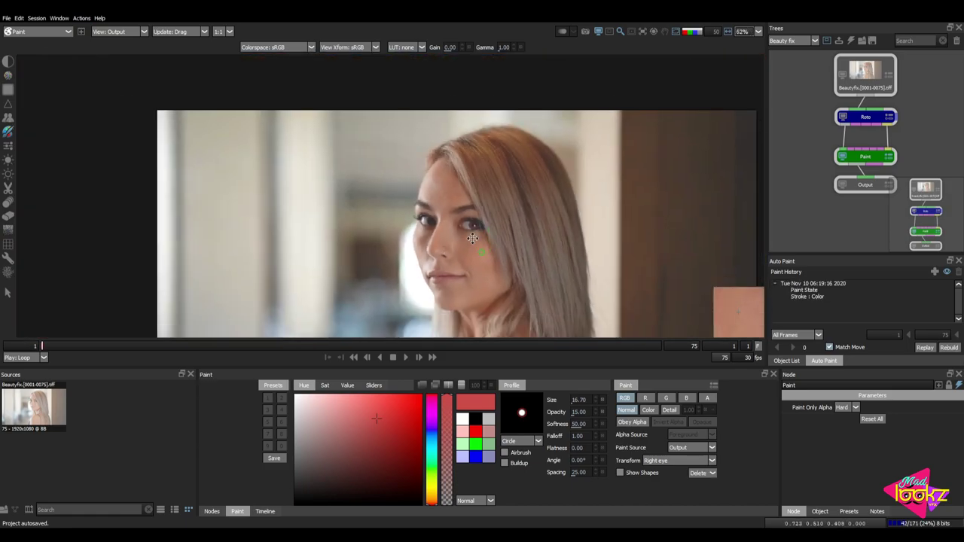
pyautogui.scroll(5, 467, 196)
pyautogui.scroll(3, 440, 185)
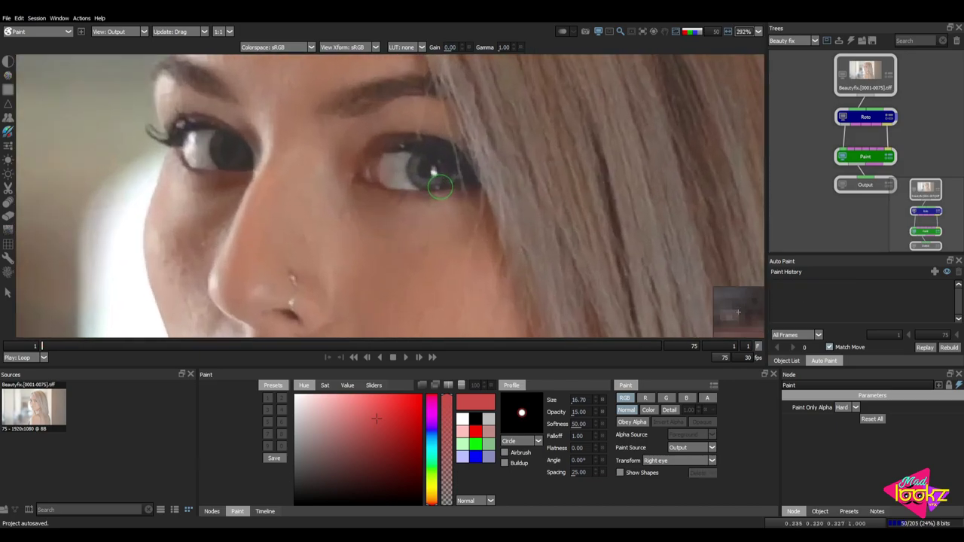
pyautogui.scroll(1, 440, 185)
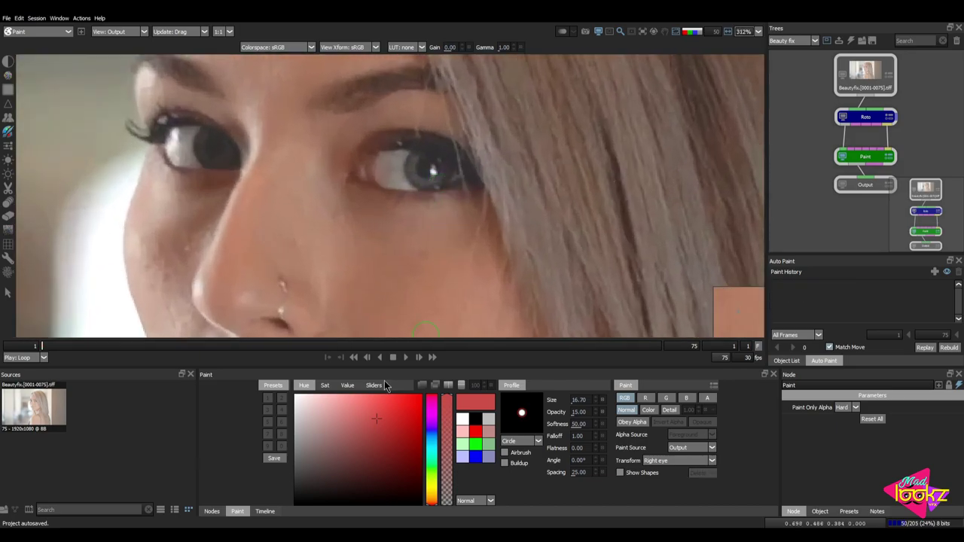
# Change the Color brush's paint color to a medium blue.
pyautogui.click(9, 157)
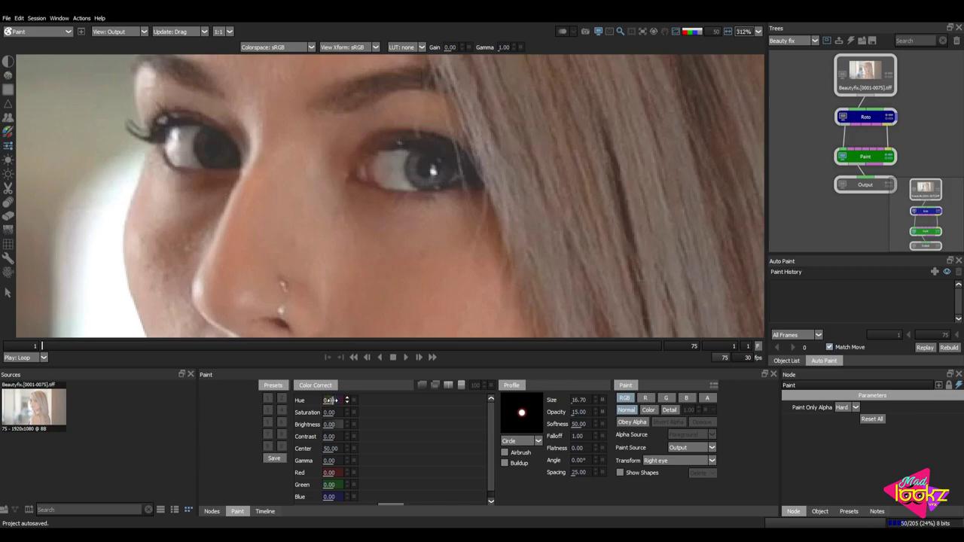
pyautogui.click(9, 133)
pyautogui.click(434, 433)
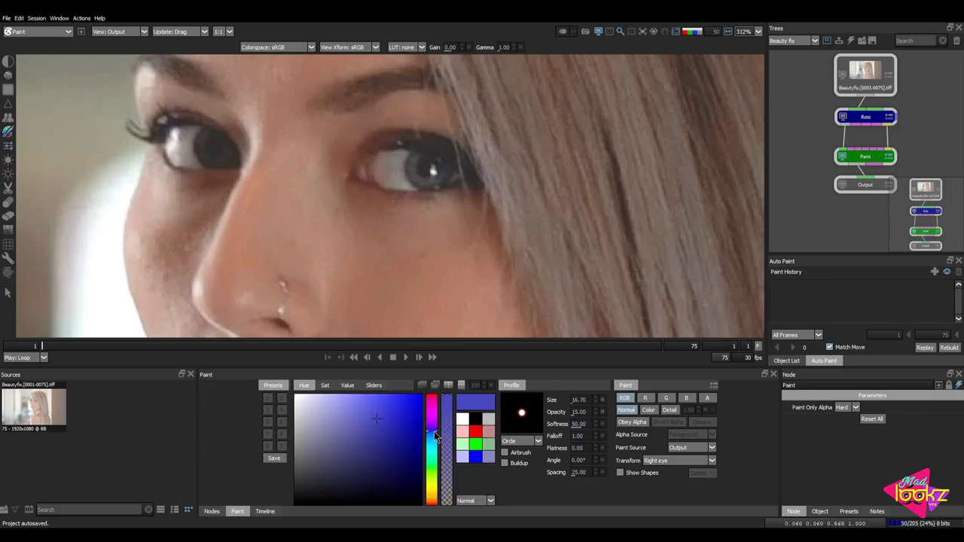
pyautogui.click(401, 409)
pyautogui.click(391, 399)
pyautogui.click(391, 422)
# Paint the iris of the eye nearer the hair blue at frame 1 with the Color brush.
pyautogui.scroll(3, 420, 158)
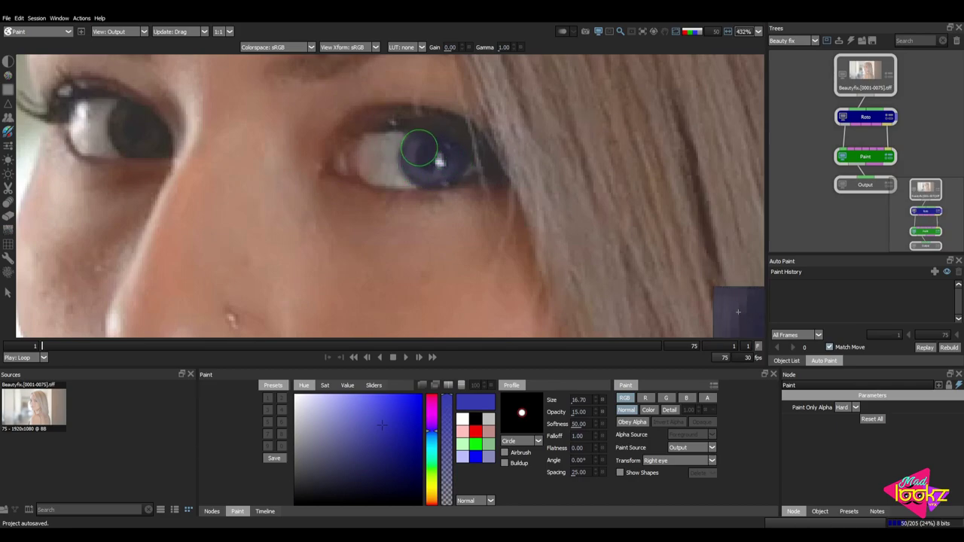
pyautogui.click(420, 164)
pyautogui.scroll(-8, 452, 173)
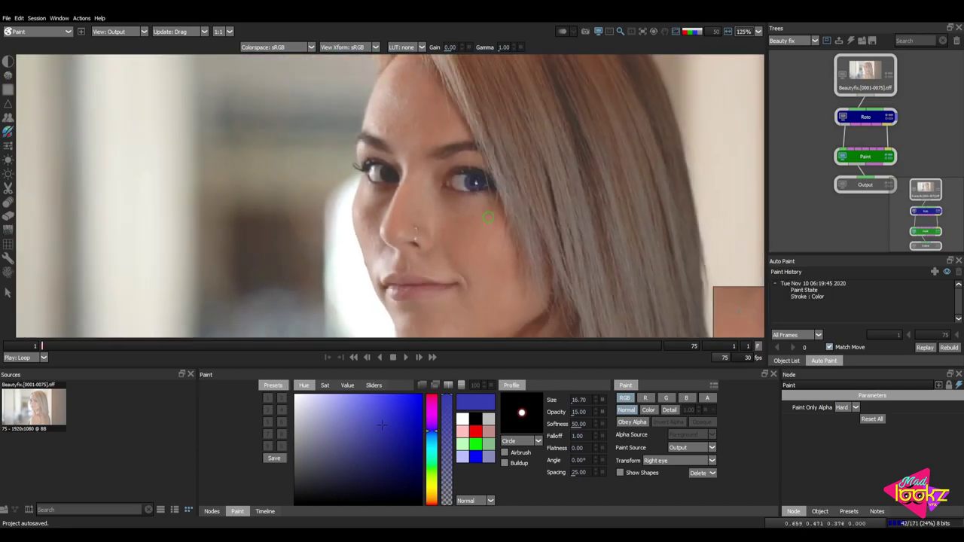
pyautogui.scroll(6, 499, 211)
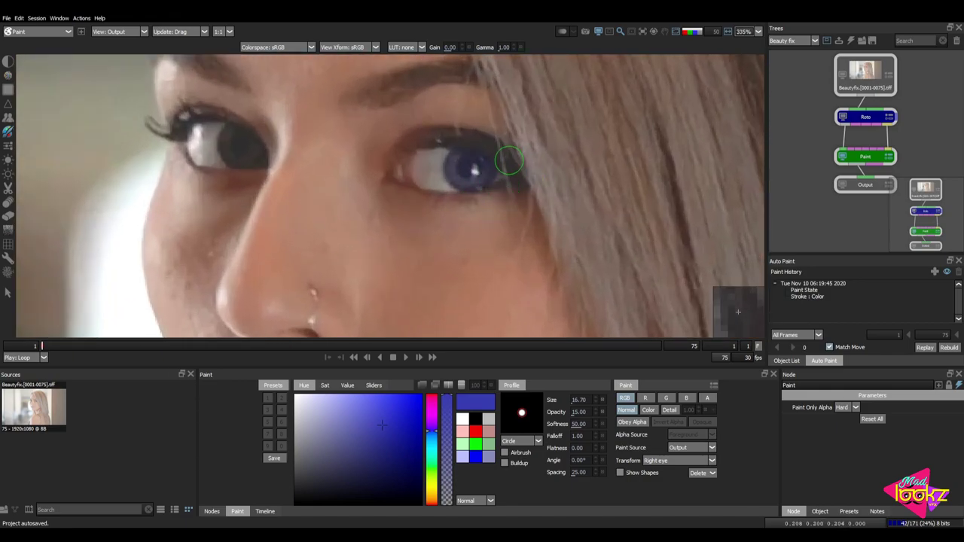
# Erase the blue paint spilling over the upper lid of the painted eye with the Eraser.
pyautogui.press('e')
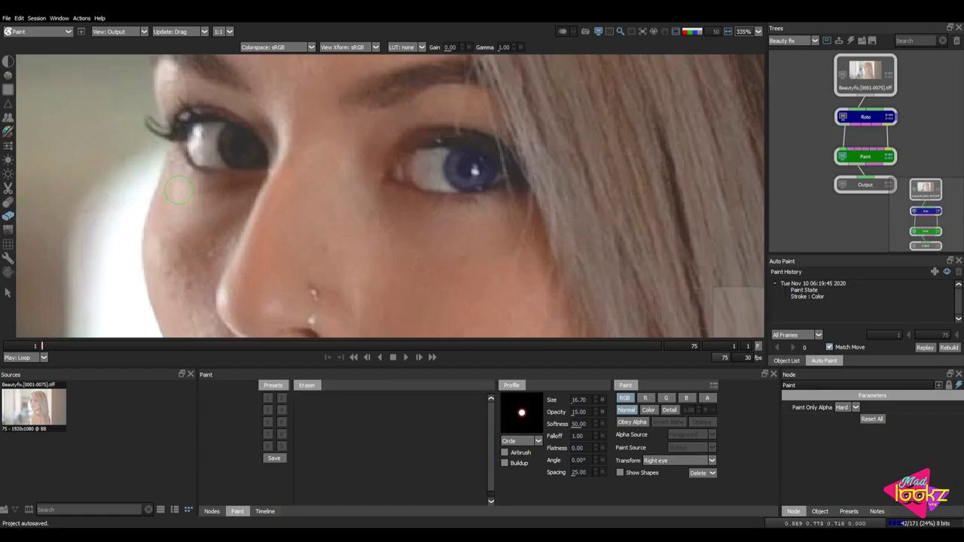
pyautogui.scroll(1, 473, 134)
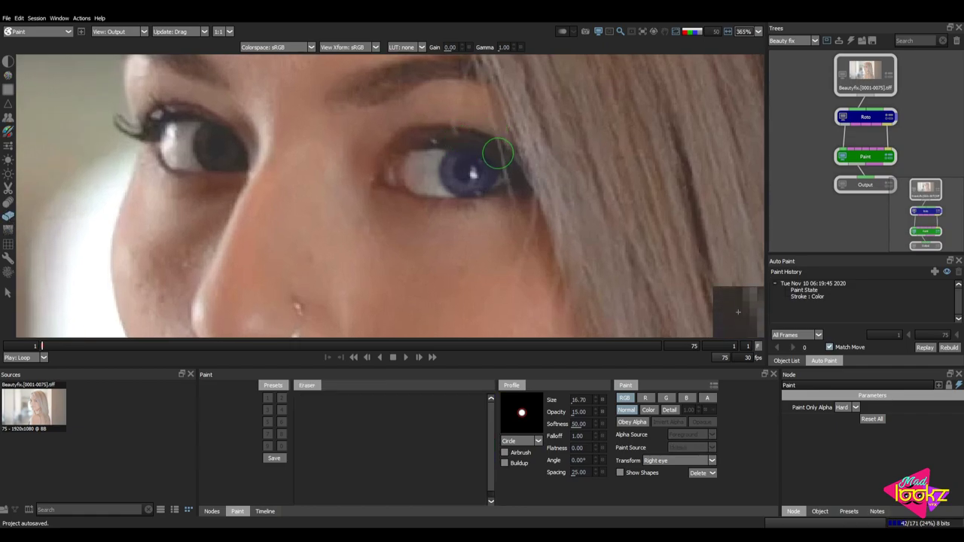
pyautogui.moveTo(501, 157)
pyautogui.mouseDown()
pyautogui.moveTo(458, 134)
pyautogui.moveTo(501, 161)
pyautogui.mouseUp()
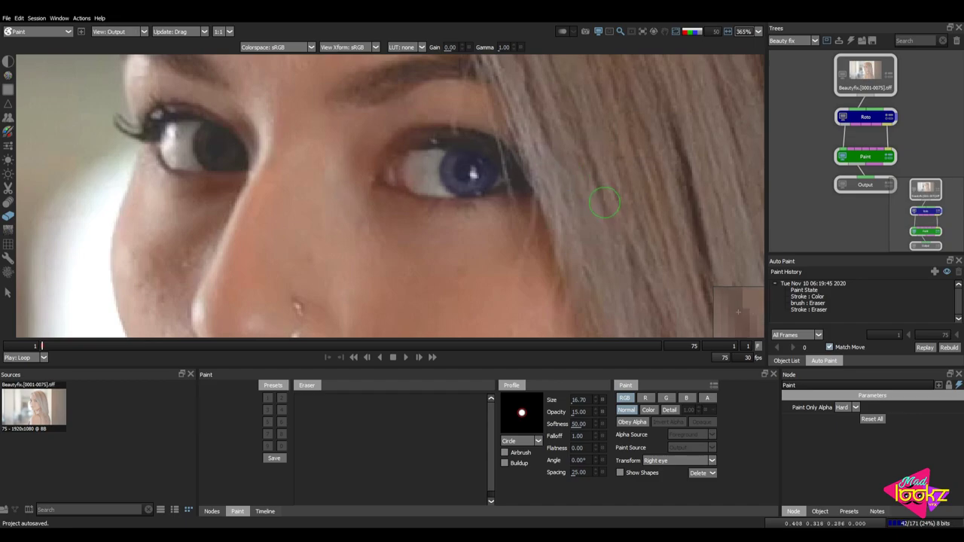
pyautogui.scroll(-3, 607, 202)
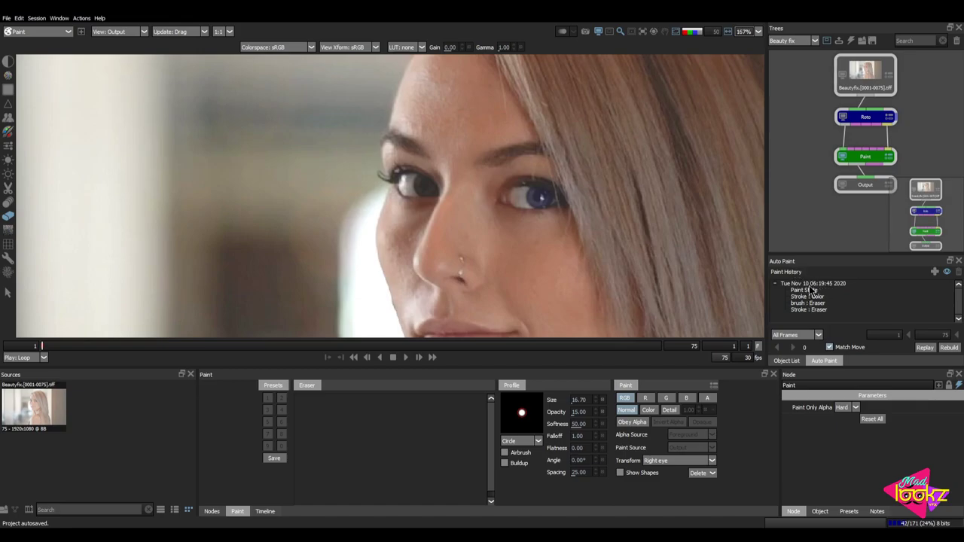
# Replay the recorded color and eraser strokes forward through frame 75 with Match Move, and scrub back to frame 1.
pyautogui.click(808, 287)
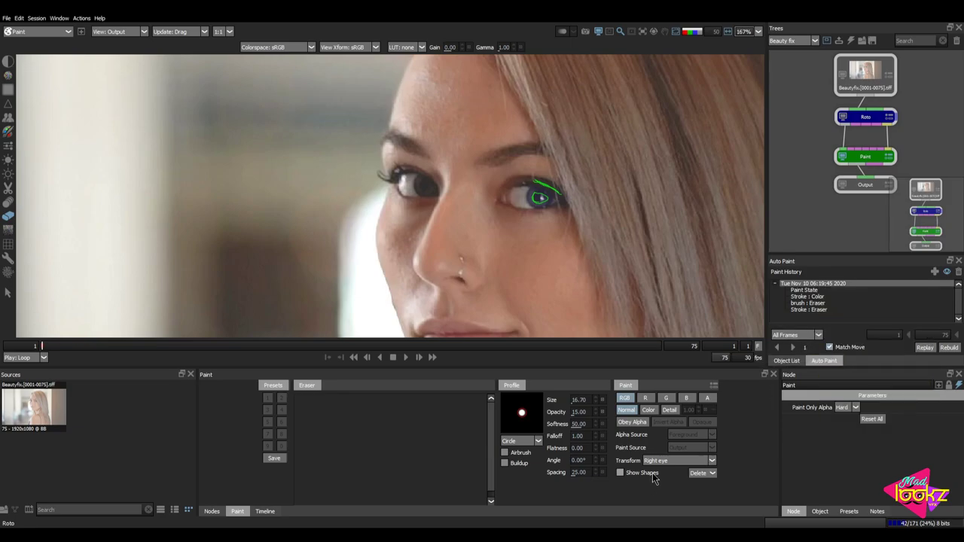
pyautogui.moveTo(809, 297)
pyautogui.click(792, 347)
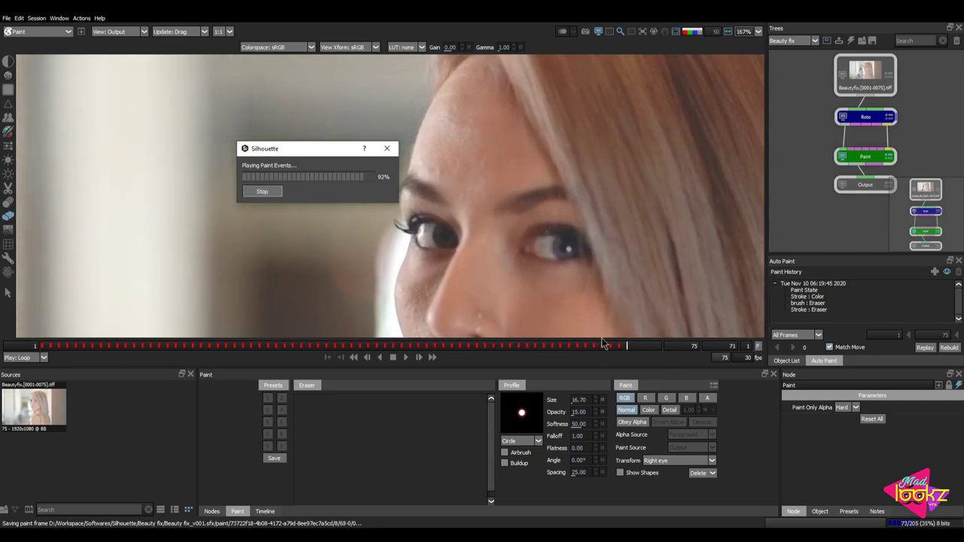
pyautogui.moveTo(625, 347)
pyautogui.mouseDown()
pyautogui.moveTo(327, 345)
pyautogui.moveTo(18, 359)
pyautogui.moveTo(103, 365)
pyautogui.moveTo(22, 358)
pyautogui.mouseUp()
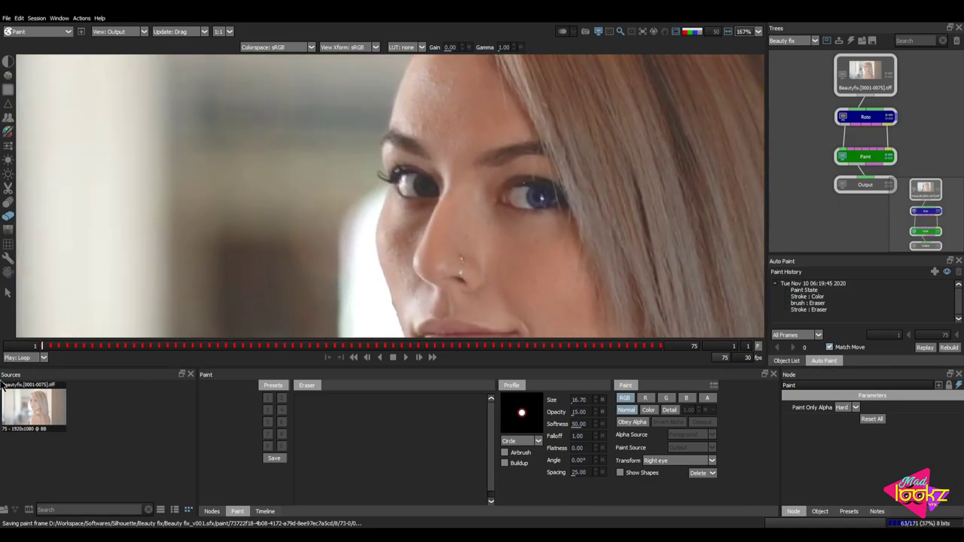
# Switch back to the Color brush for painting the eye farther from the hair at frame 1.
pyautogui.scroll(-5, 584, 249)
pyautogui.scroll(10, 590, 247)
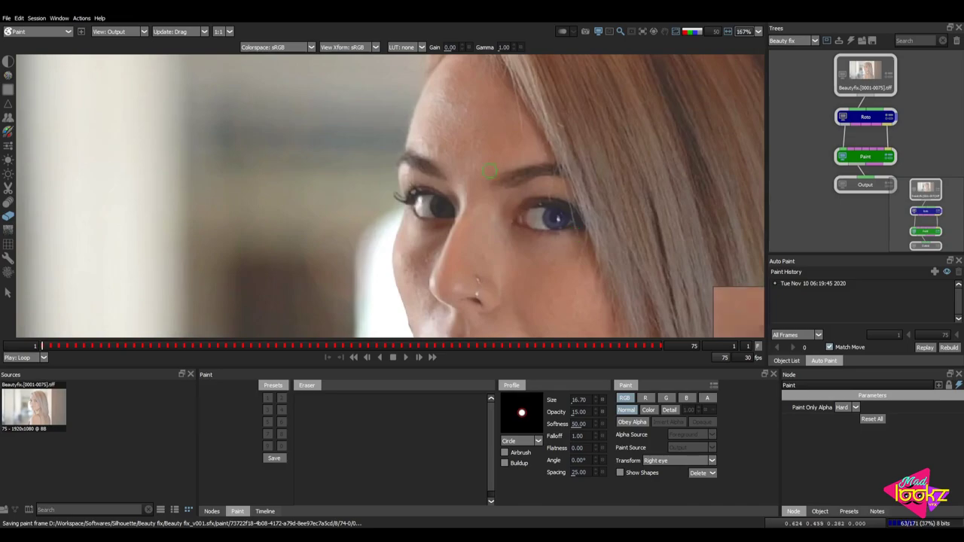
pyautogui.scroll(2, 426, 192)
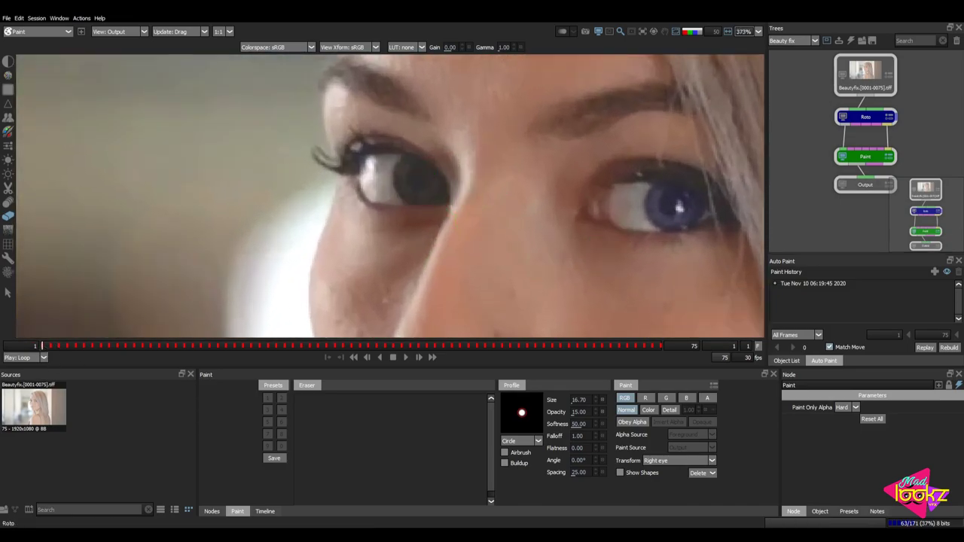
pyautogui.click(8, 132)
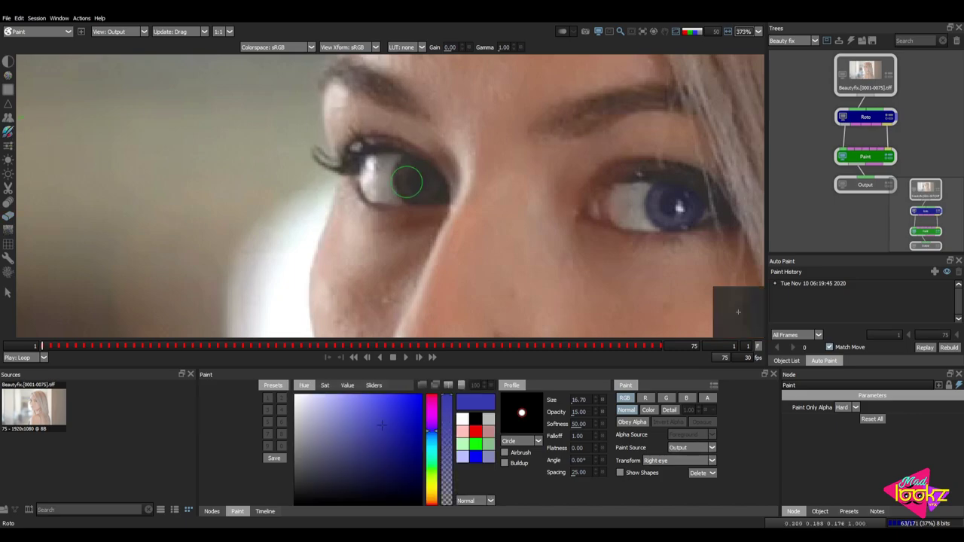
pyautogui.scroll(2, 412, 163)
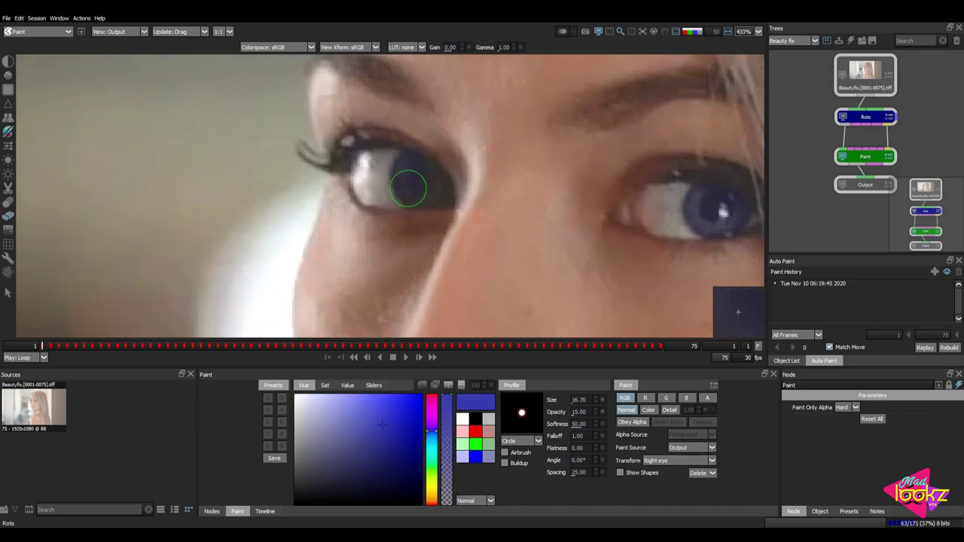
pyautogui.click(433, 179)
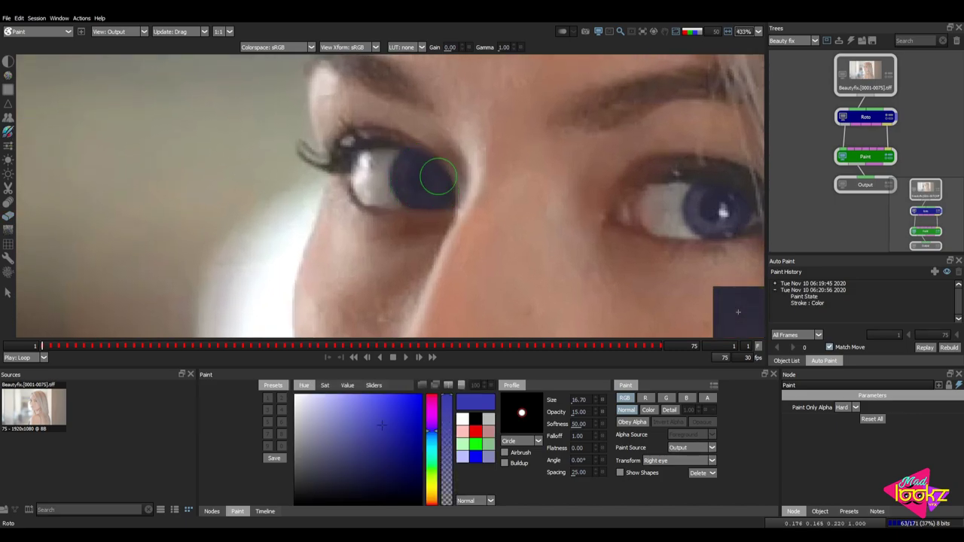
pyautogui.scroll(-8, 422, 162)
pyautogui.scroll(7, 520, 240)
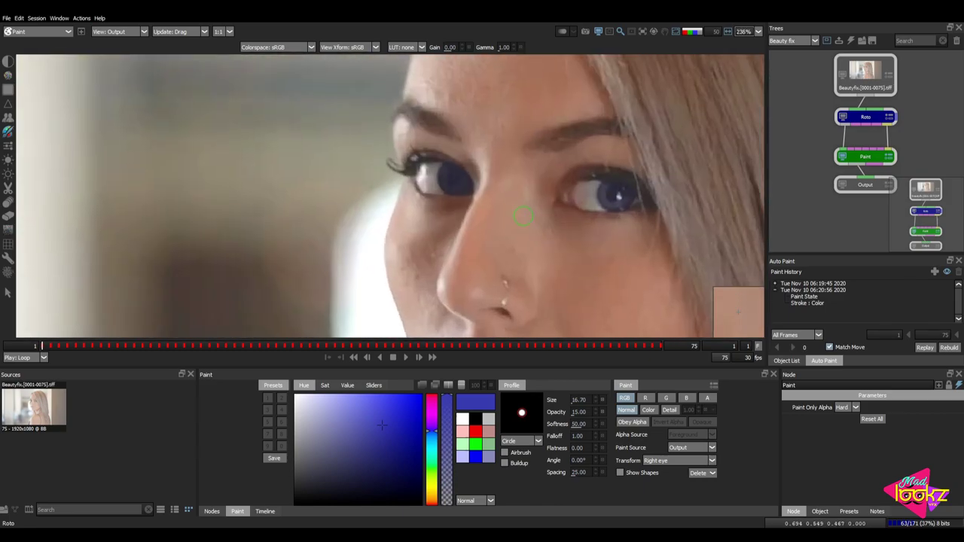
pyautogui.hotkey('ctrl', 'z')
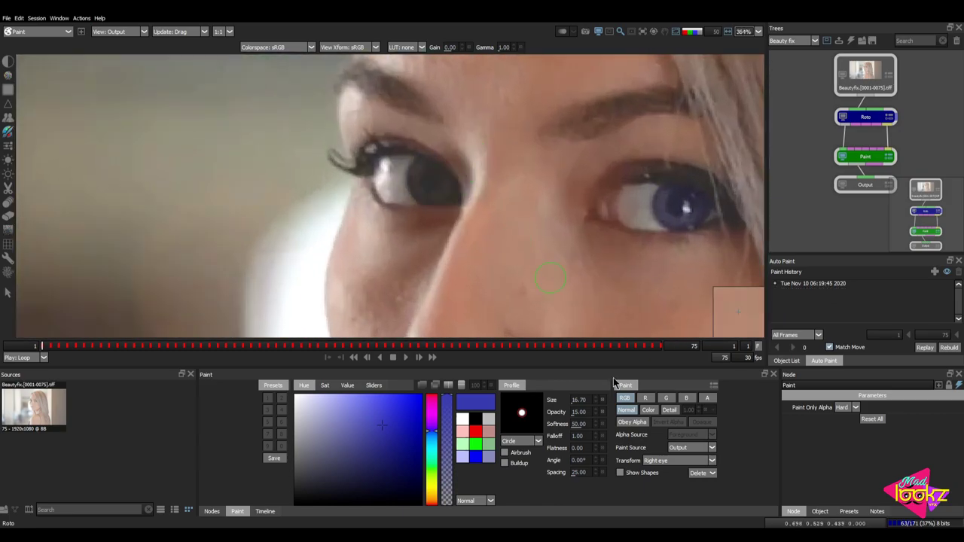
# Set the Color brush opacity to 10 and paint the iris of the eye farther from the hair blue at frame 1.
pyautogui.click(579, 412)
pyautogui.write('10')
pyautogui.press('Return')
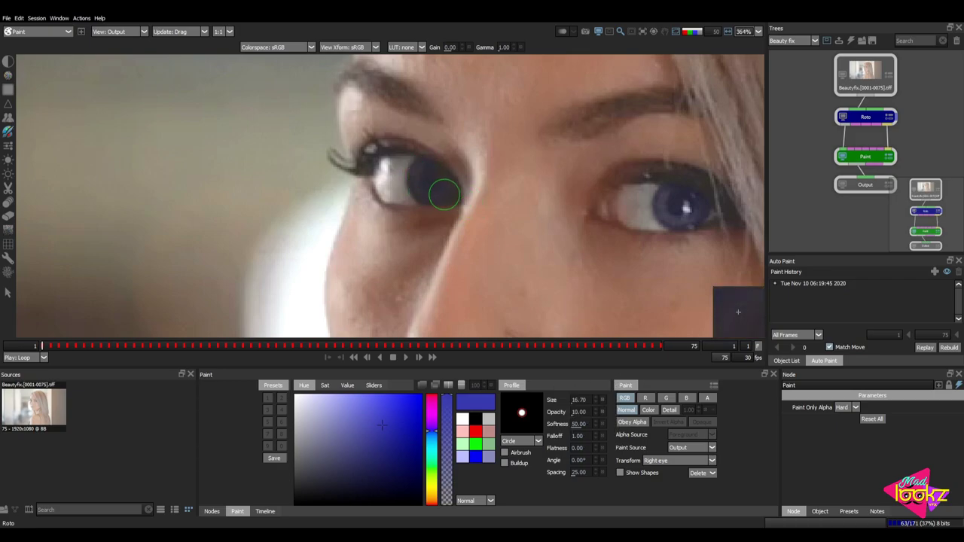
pyautogui.click(435, 172)
pyautogui.scroll(-4, 508, 200)
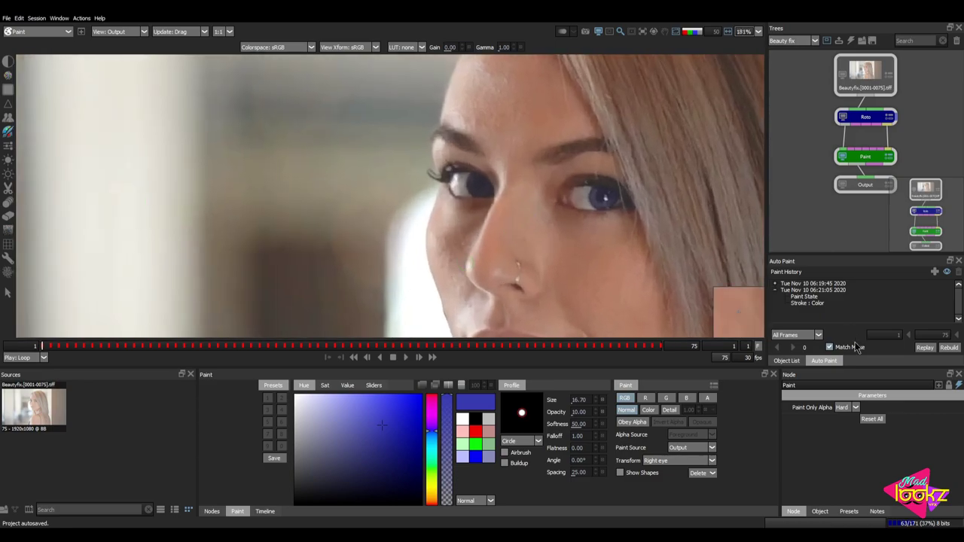
# Set the paint transform to Left eye and replay the newly recorded color stroke across the frames with Match Move.
pyautogui.click(797, 295)
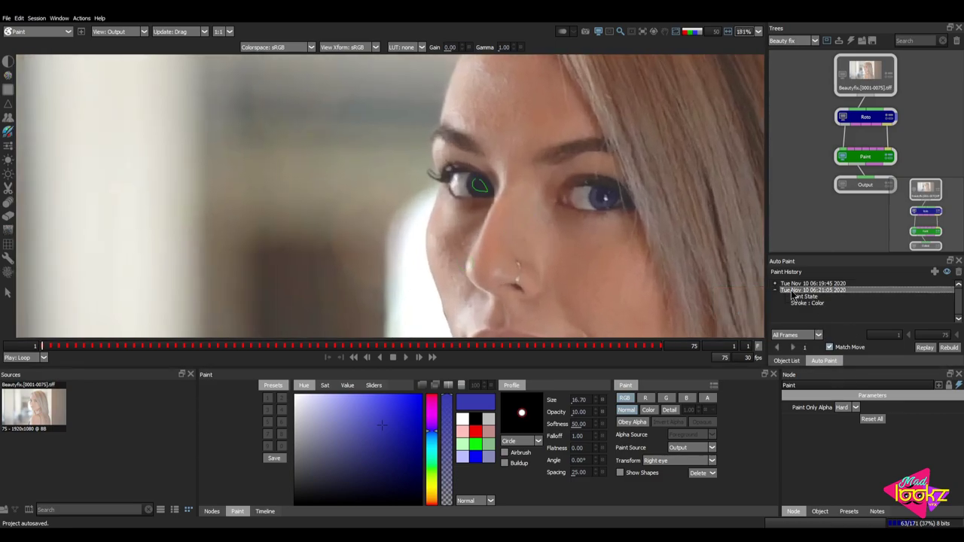
pyautogui.click(687, 460)
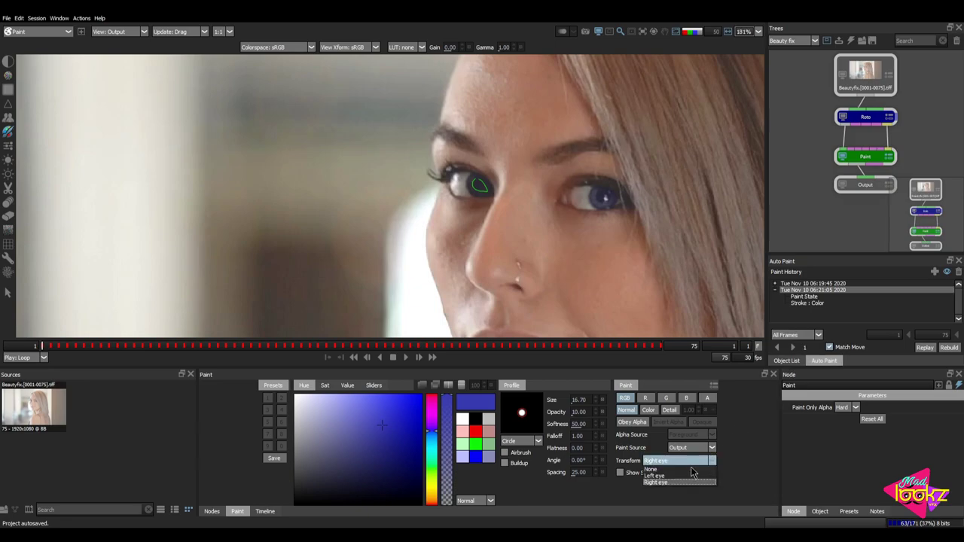
pyautogui.click(654, 476)
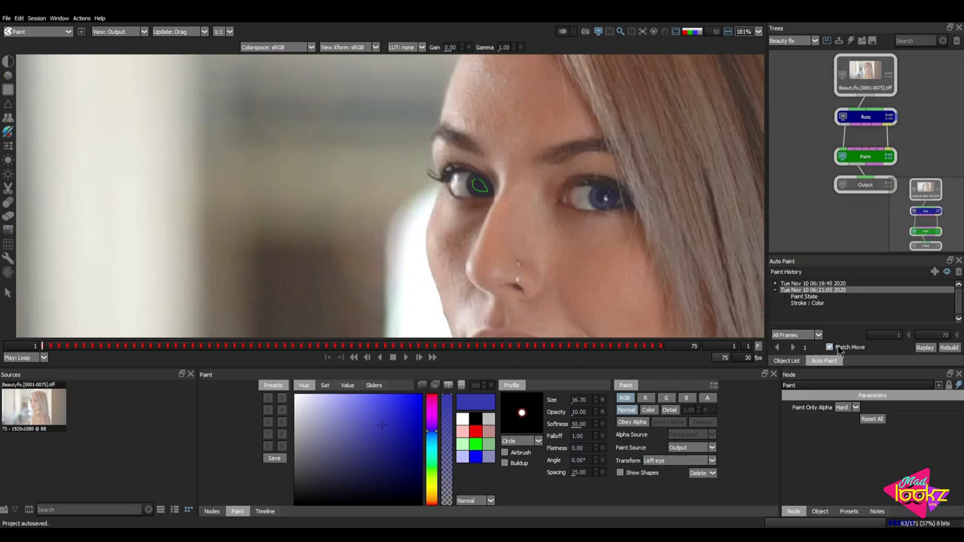
pyautogui.click(793, 347)
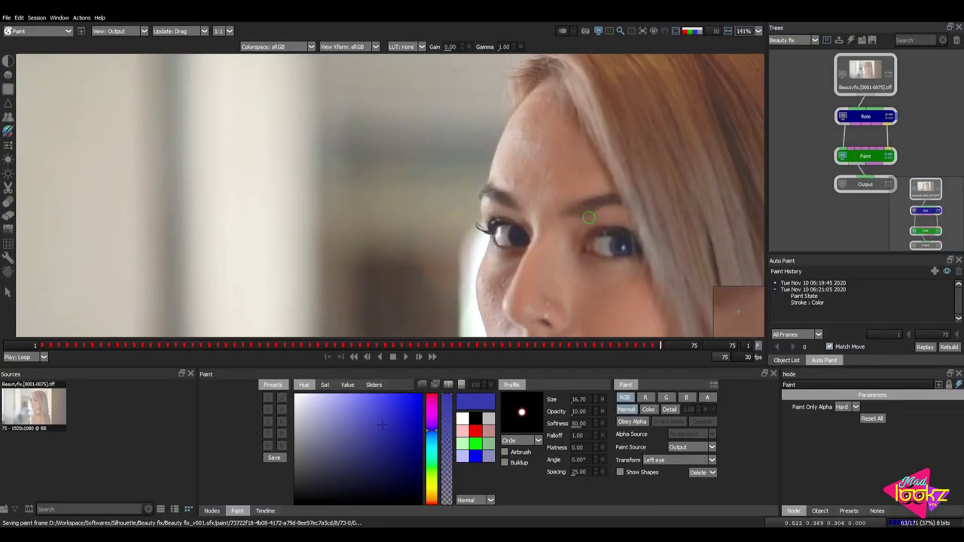
# Examine the blue paint on both irises at frame 1, up close and in the whole face.
pyautogui.scroll(-4, 589, 218)
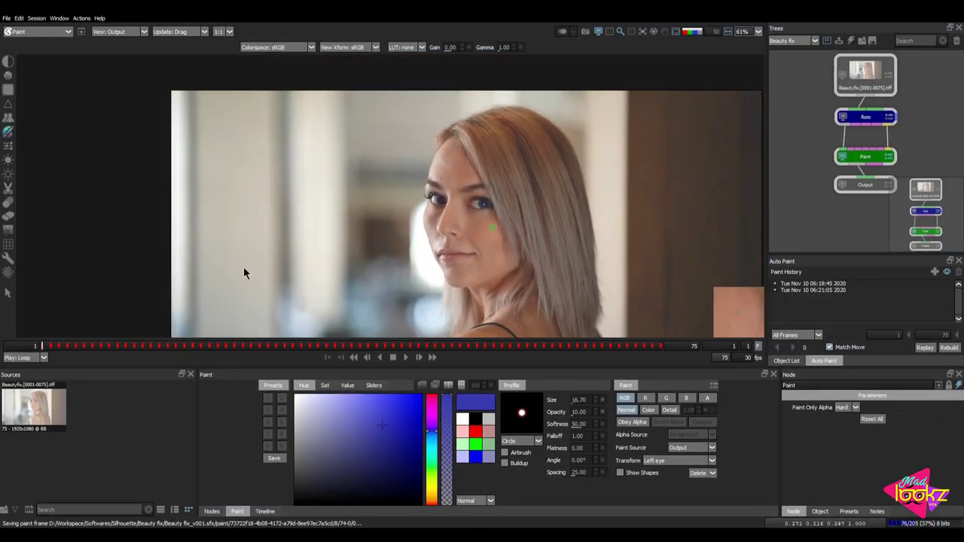
pyautogui.scroll(3, 477, 217)
pyautogui.scroll(1, 448, 229)
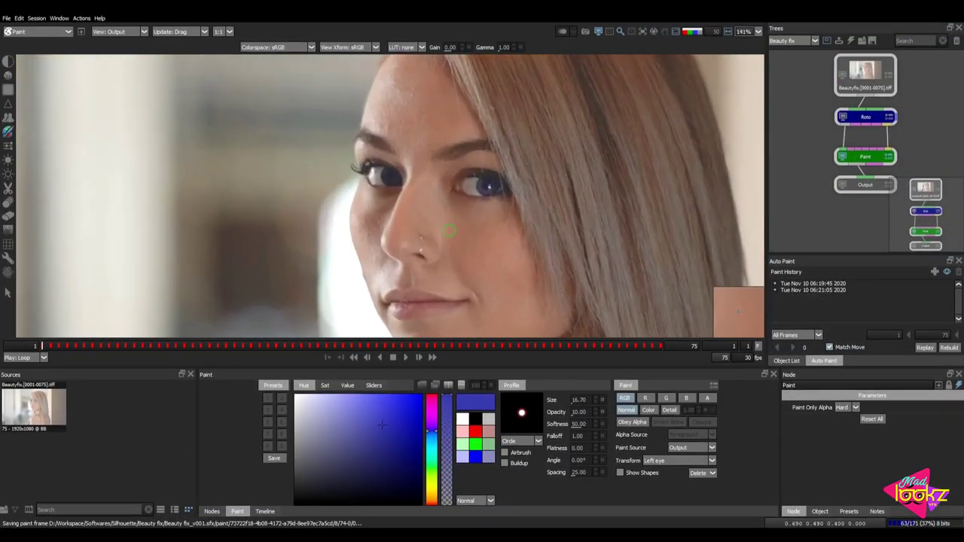
pyautogui.scroll(2, 448, 231)
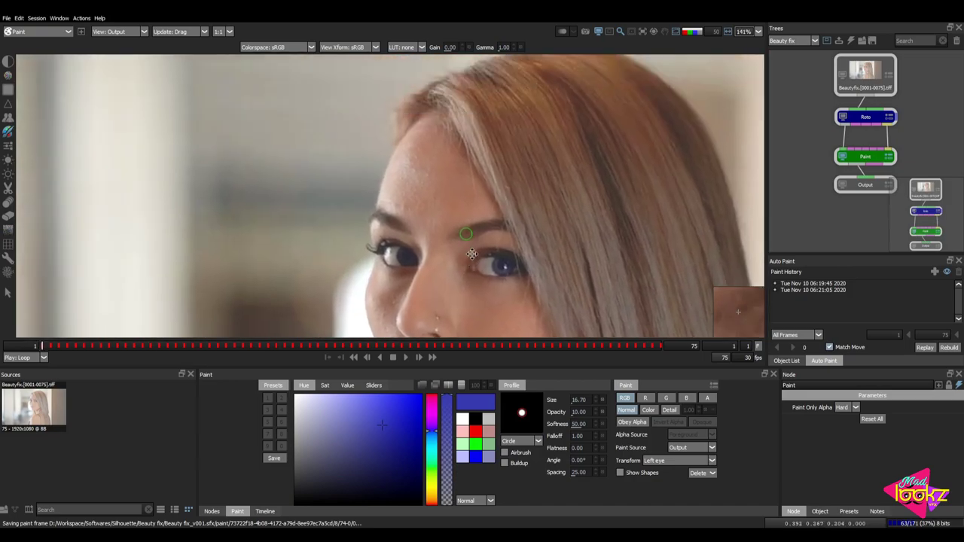
pyautogui.scroll(1, 448, 230)
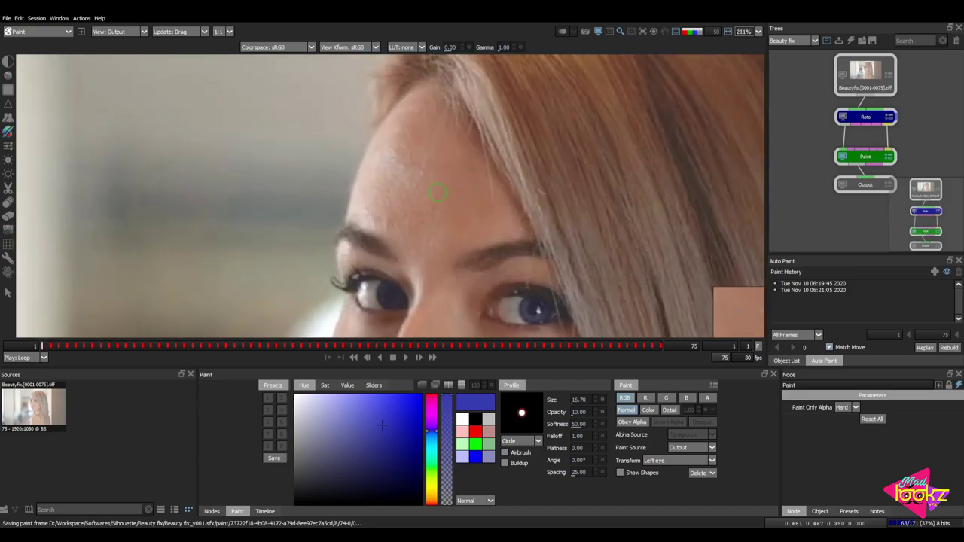
pyautogui.moveTo(446, 225); pyautogui.dragTo(443, 190)
pyautogui.scroll(3, 444, 196)
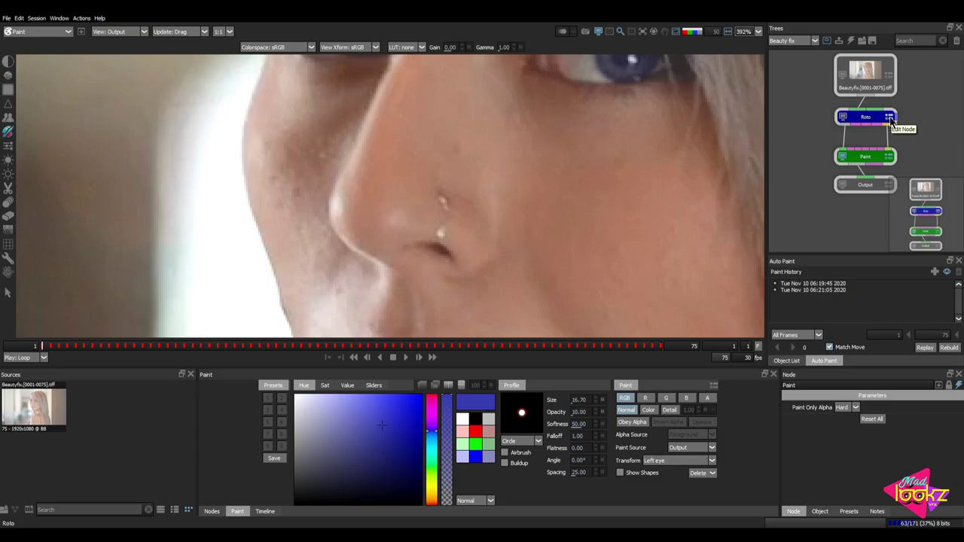
# In the Roto node, outline the nostril and nose ring with a closed Bezier shape at frame 1.
pyautogui.click(889, 118)
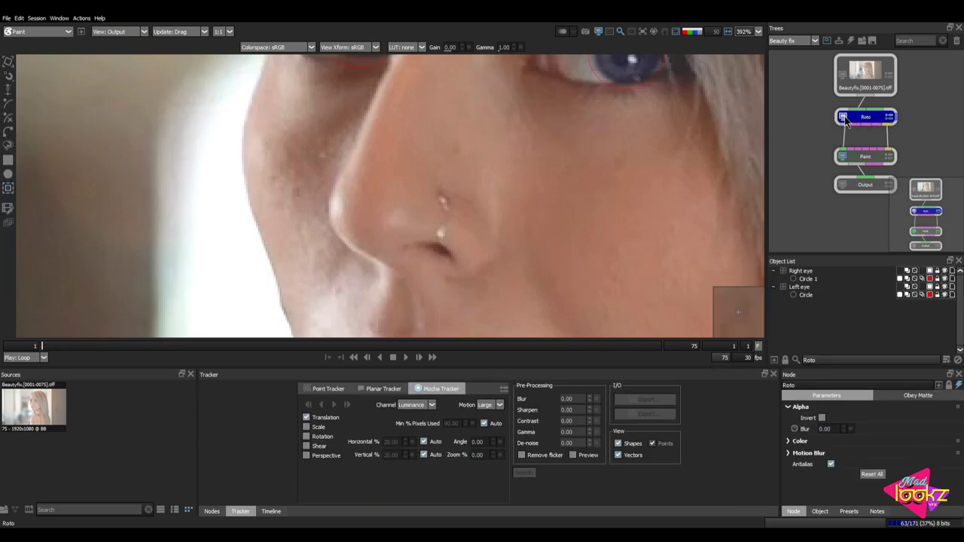
pyautogui.scroll(-5, 525, 254)
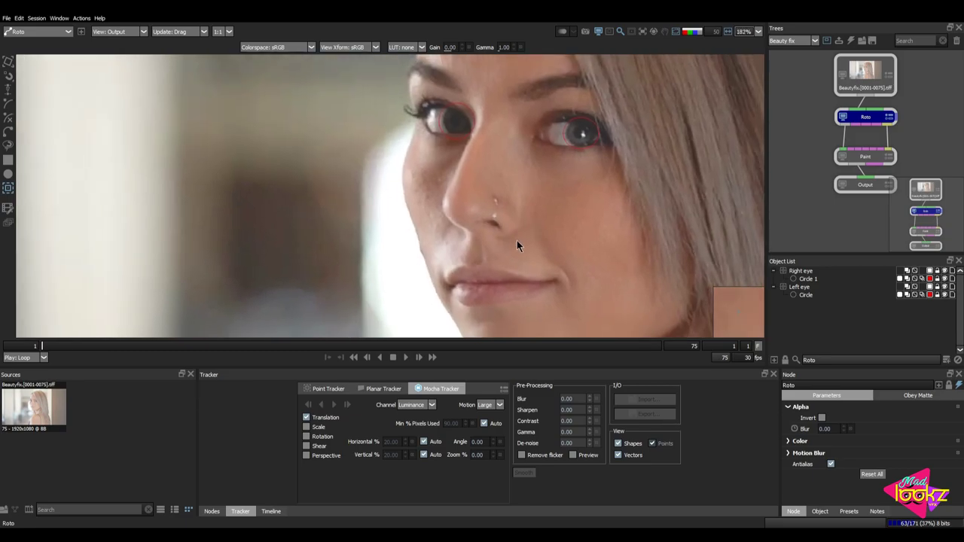
pyautogui.moveTo(517, 193); pyautogui.dragTo(513, 204)
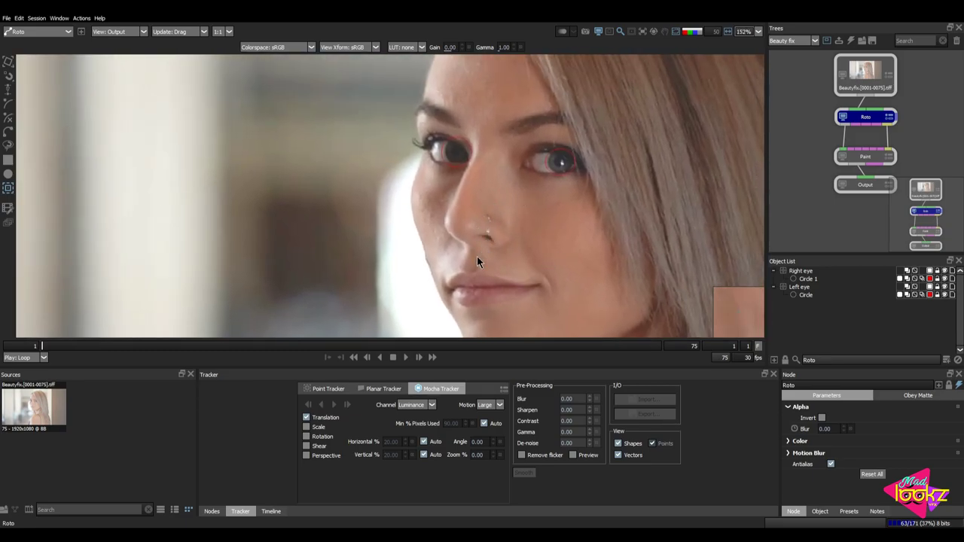
pyautogui.click(9, 132)
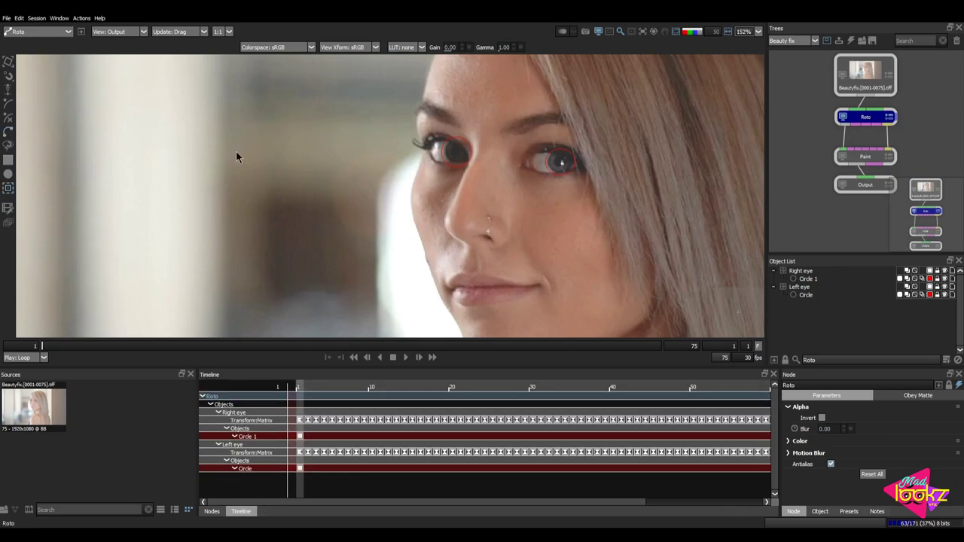
pyautogui.scroll(4, 494, 229)
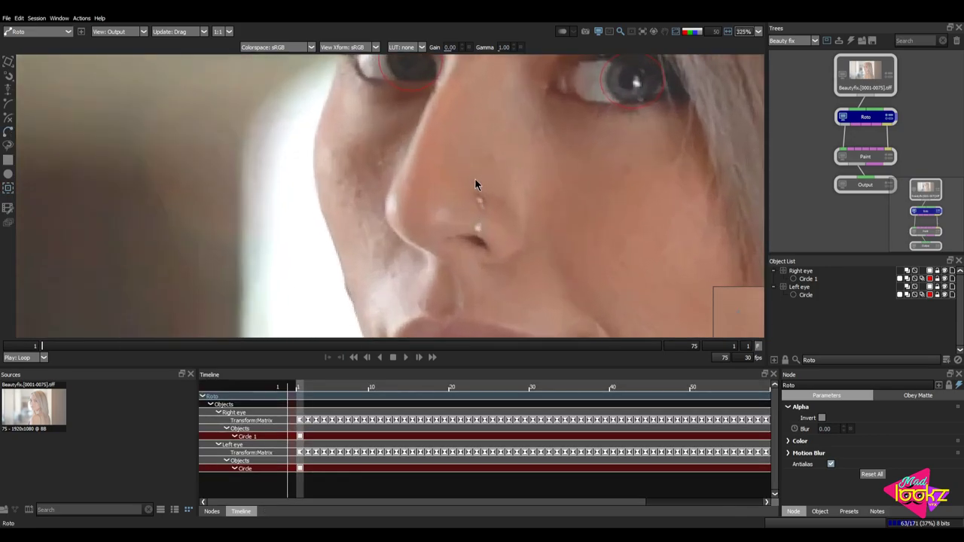
pyautogui.click(475, 176)
pyautogui.click(461, 190)
pyautogui.click(449, 218)
pyautogui.click(455, 238)
pyautogui.moveTo(493, 255); pyautogui.dragTo(500, 249)
pyautogui.click(517, 206)
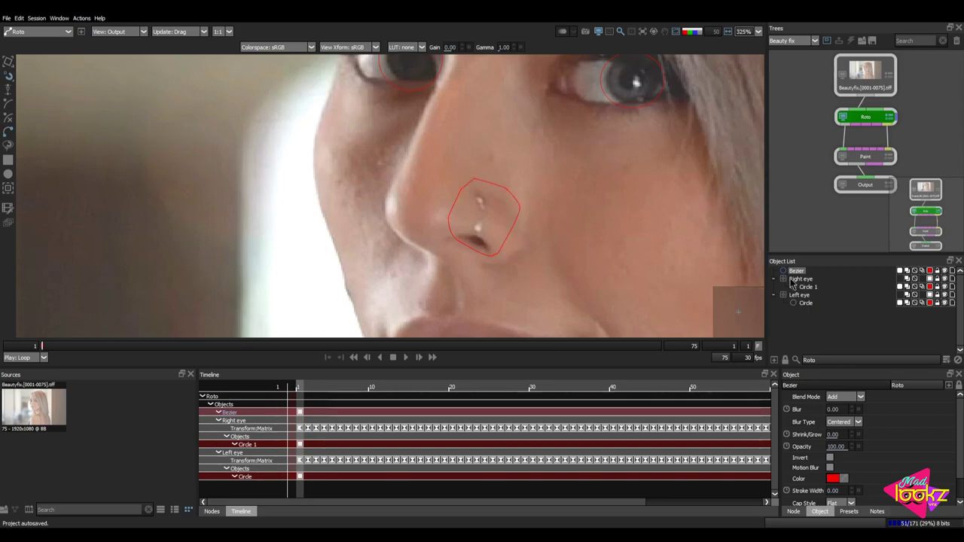
# Track the nose shape forward with the Mocha Tracker using translation, scale, rotation, shear and perspective.
pyautogui.press('t')
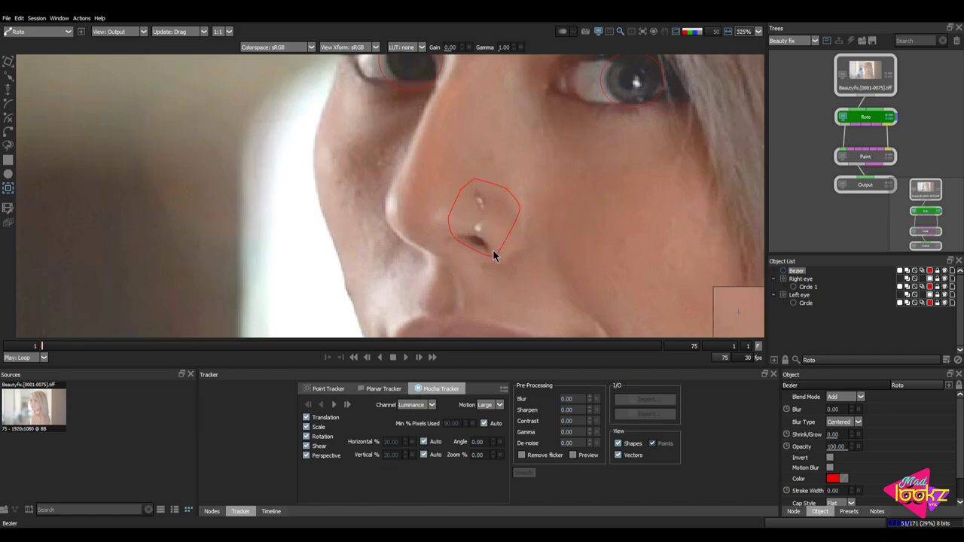
pyautogui.scroll(-5, 500, 249)
pyautogui.click(347, 405)
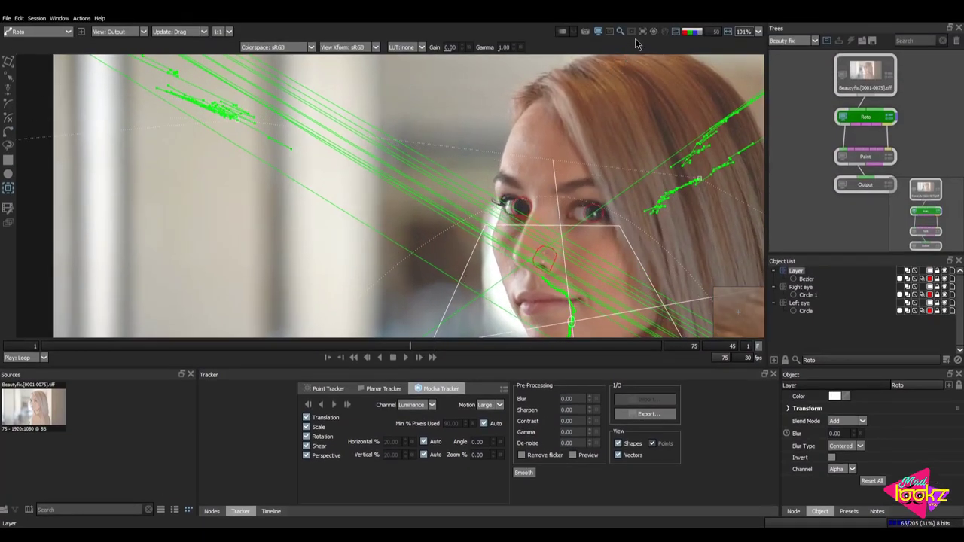
# Stabilize the viewer on the Roto node's new nose layer and check how well the track holds across the frames.
pyautogui.click(652, 31)
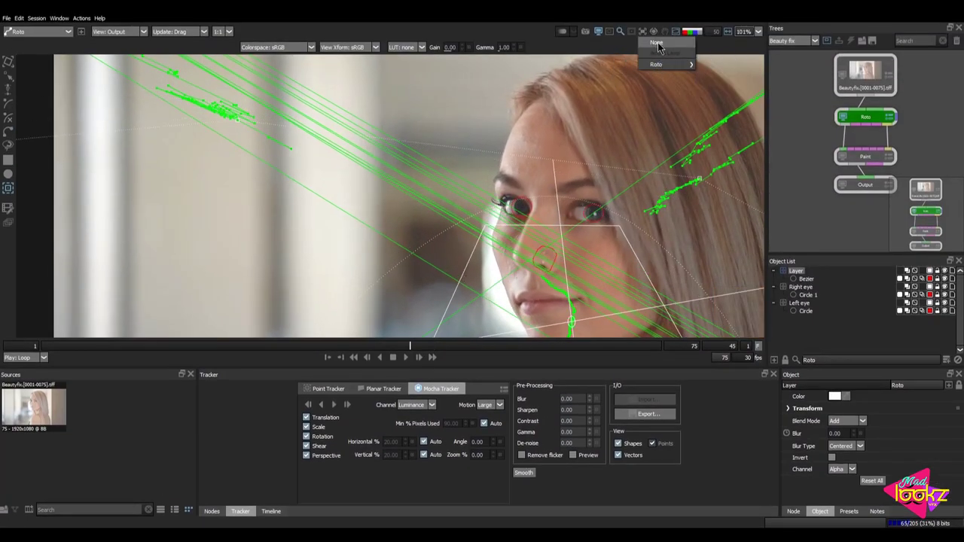
pyautogui.moveTo(656, 69)
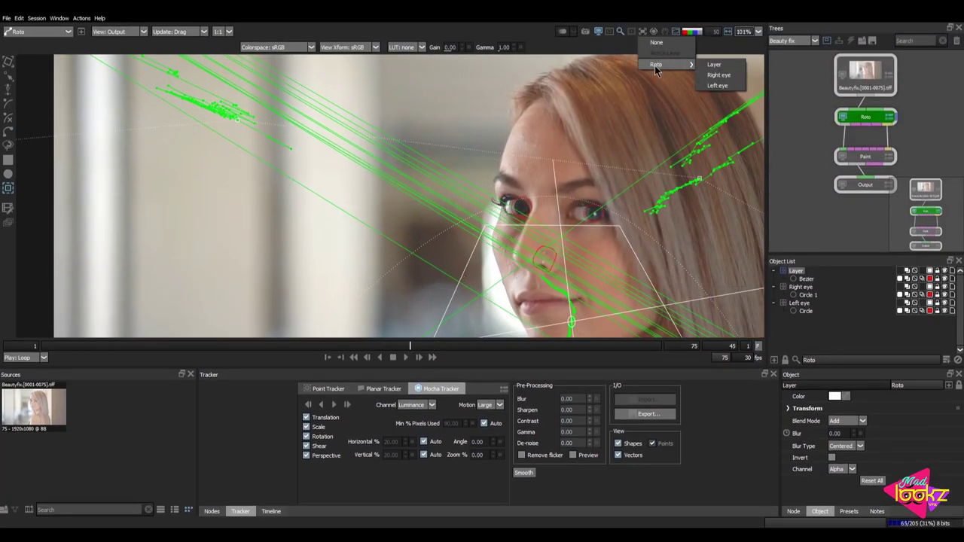
pyautogui.click(719, 66)
pyautogui.scroll(6, 589, 247)
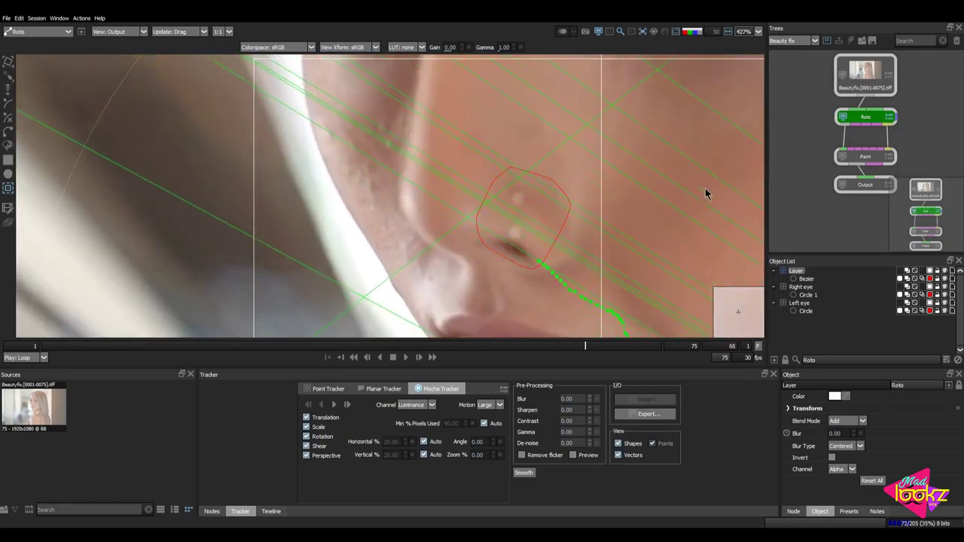
pyautogui.scroll(-9, 560, 242)
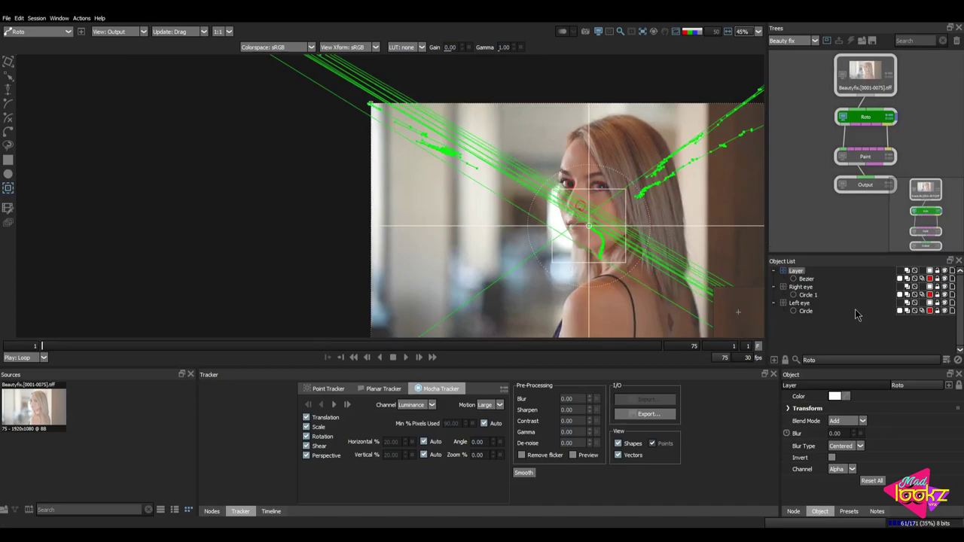
# Rename the new tracked layer above Right eye so that it identifies the nose.
pyautogui.click(819, 330)
pyautogui.doubleClick(798, 270)
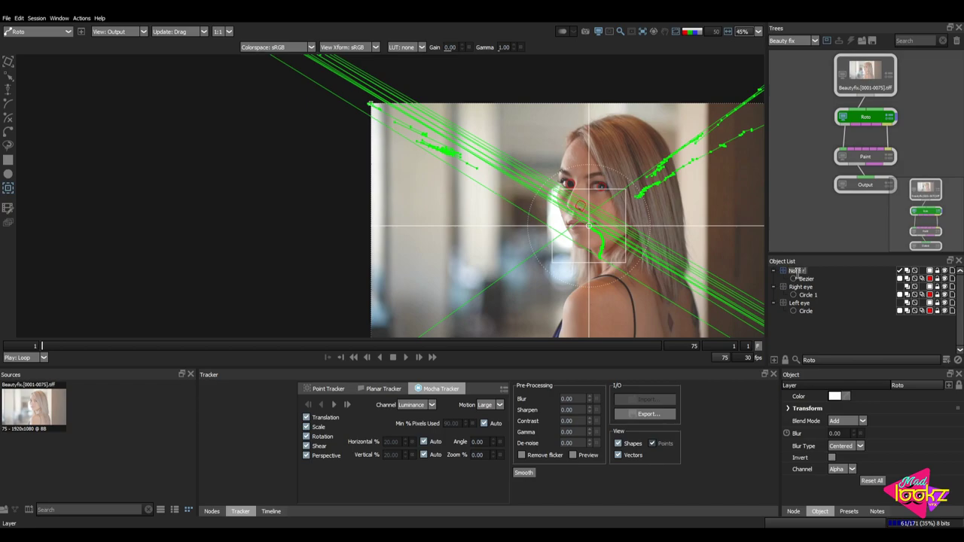
pyautogui.press('Return')
# In the Paint node, change the Color brush to a dark yellow and its size to 5.46 for the nose ring.
pyautogui.click(891, 160)
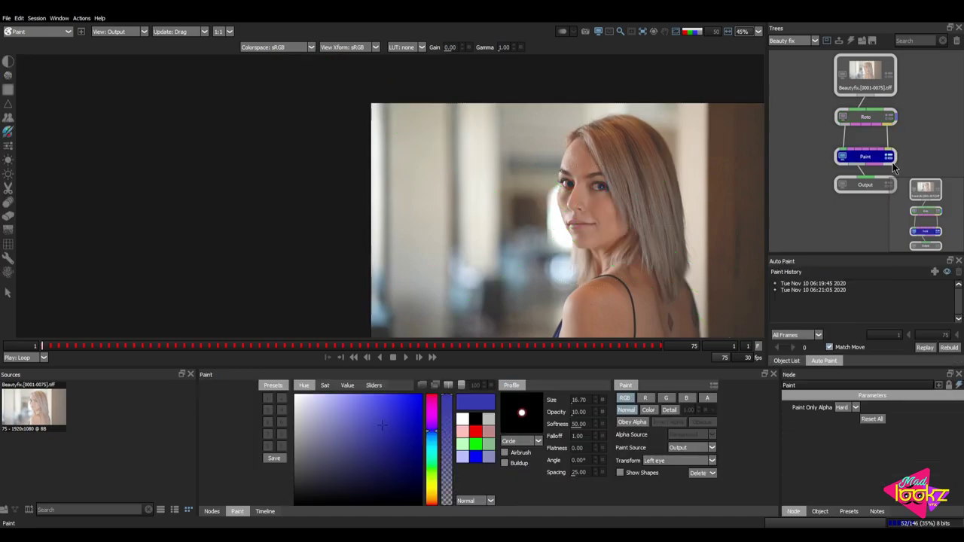
pyautogui.scroll(5, 582, 152)
pyautogui.moveTo(538, 224); pyautogui.dragTo(503, 272)
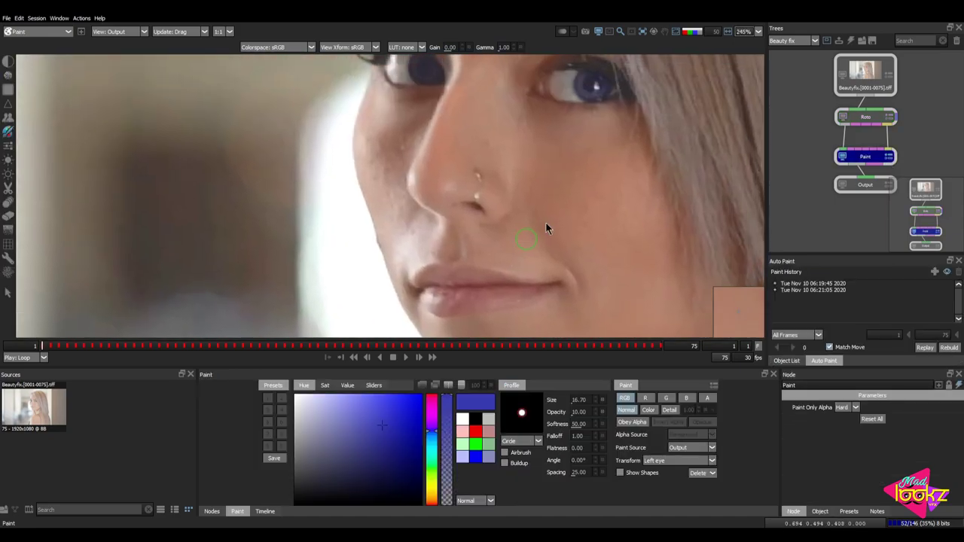
pyautogui.scroll(3, 497, 189)
pyautogui.moveTo(429, 482); pyautogui.dragTo(428, 493)
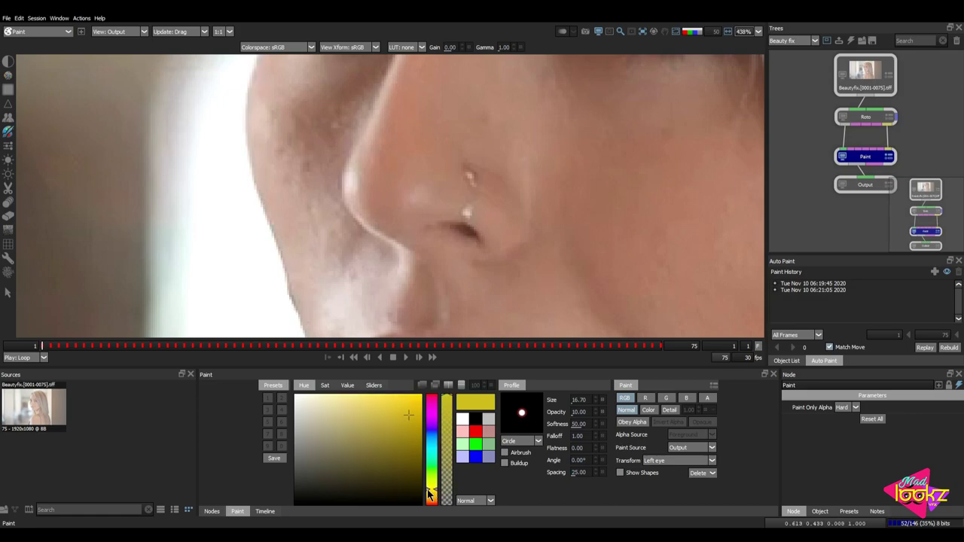
pyautogui.scroll(1, 475, 226)
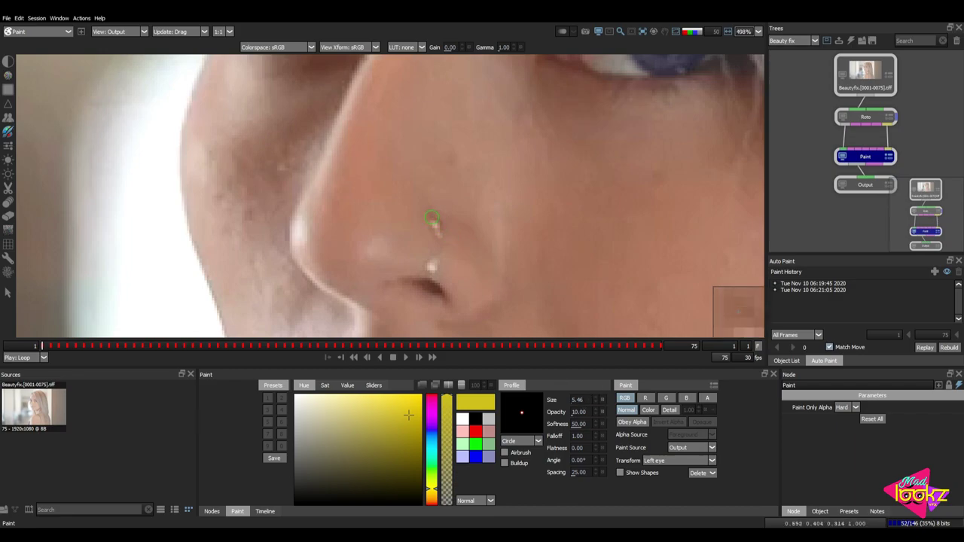
# Undo the first trial stroke and paint both visible ends of the nose ring dark yellow with the brush at size 3.52.
pyautogui.click(435, 225)
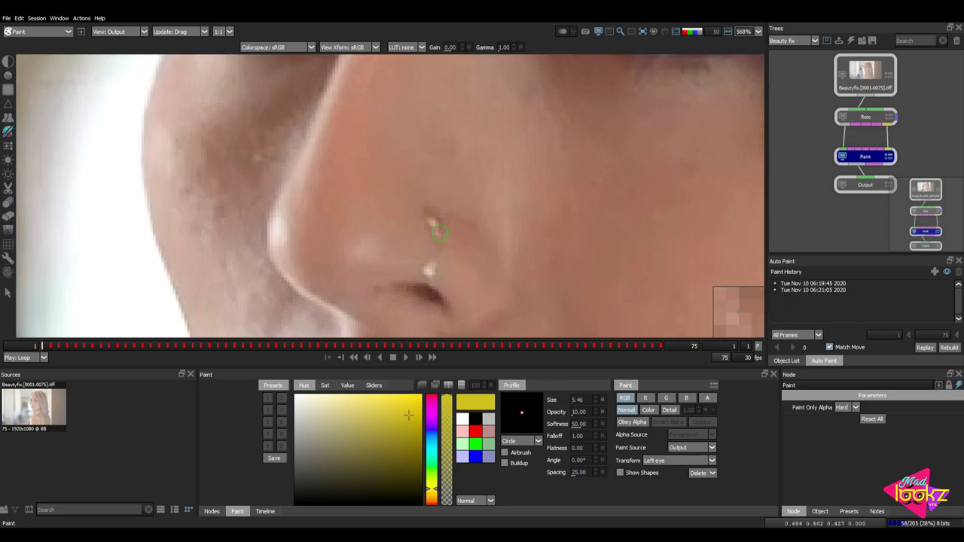
pyautogui.hotkey('ctrl', 'z')
pyautogui.scroll(4, 445, 225)
pyautogui.click(436, 225)
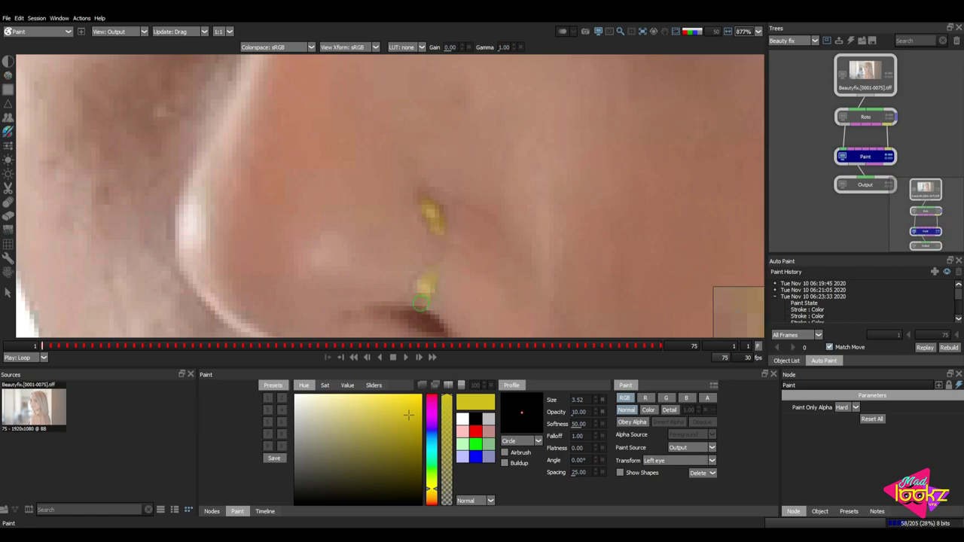
pyautogui.scroll(-12, 454, 262)
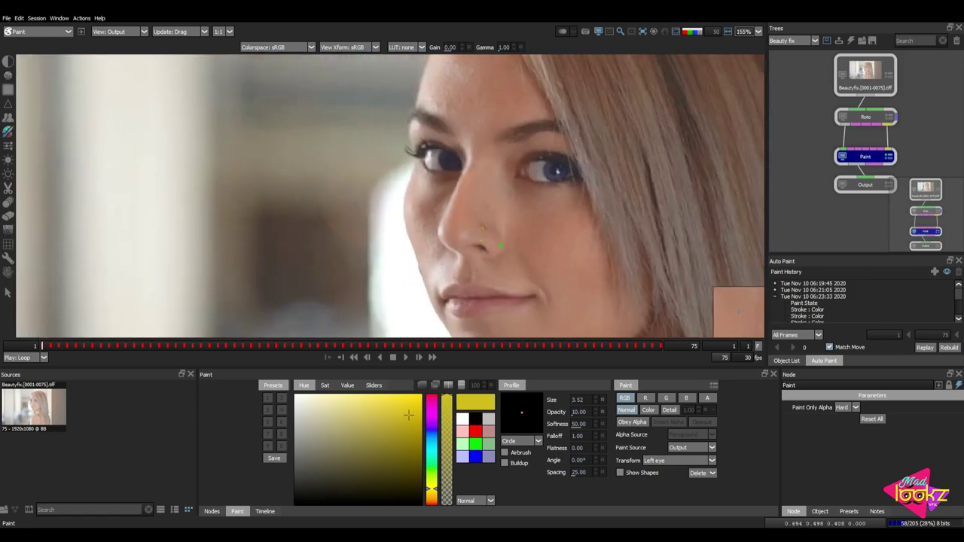
pyautogui.moveTo(501, 246); pyautogui.dragTo(429, 226)
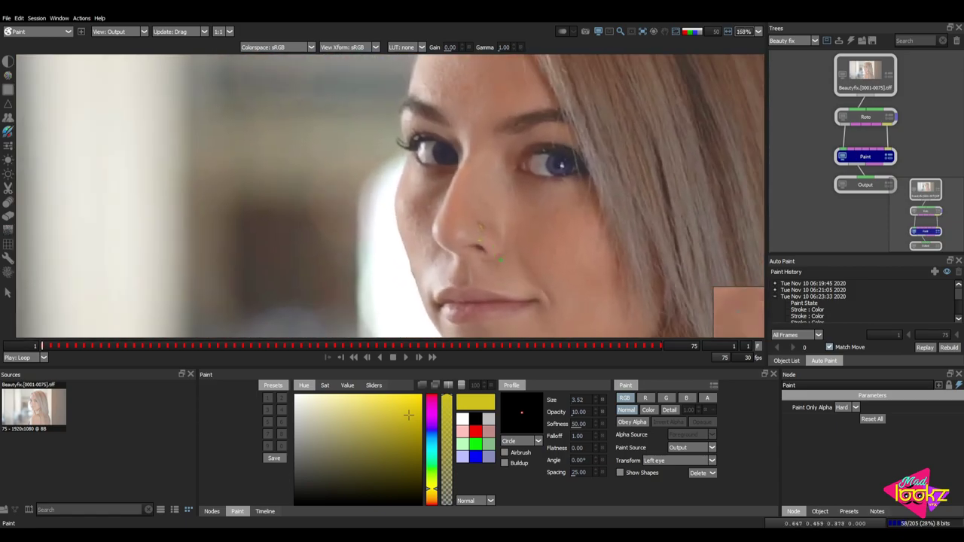
pyautogui.scroll(-4, 429, 226)
pyautogui.scroll(4, 430, 226)
pyautogui.scroll(4, 426, 222)
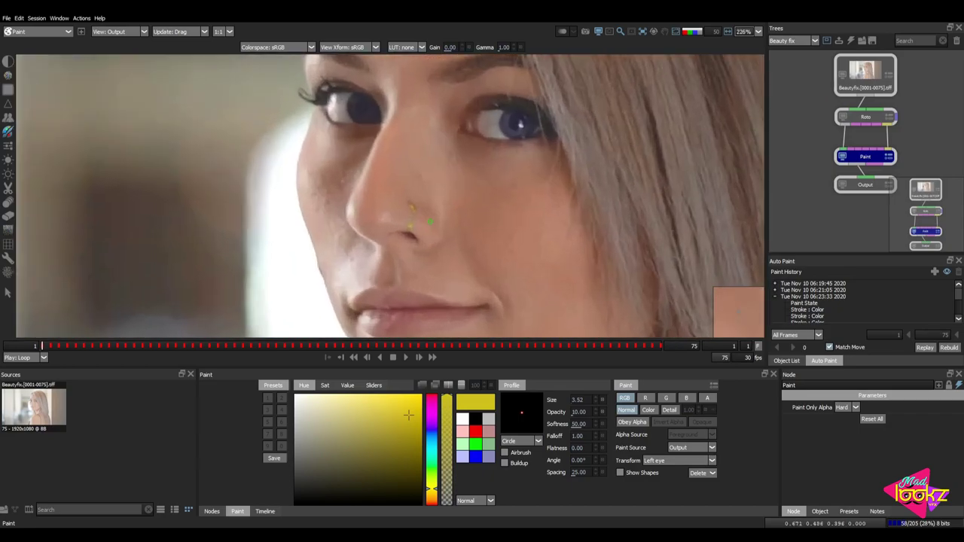
pyautogui.scroll(-3, 421, 218)
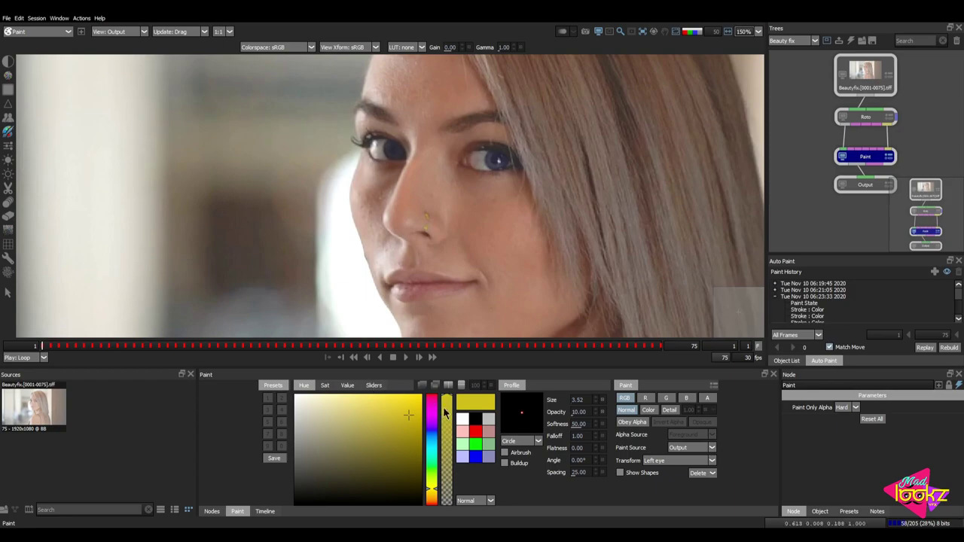
# Select the newest paint history event, set the paint transform to Nose ring and replay the event match-moved across all frames.
pyautogui.click(826, 298)
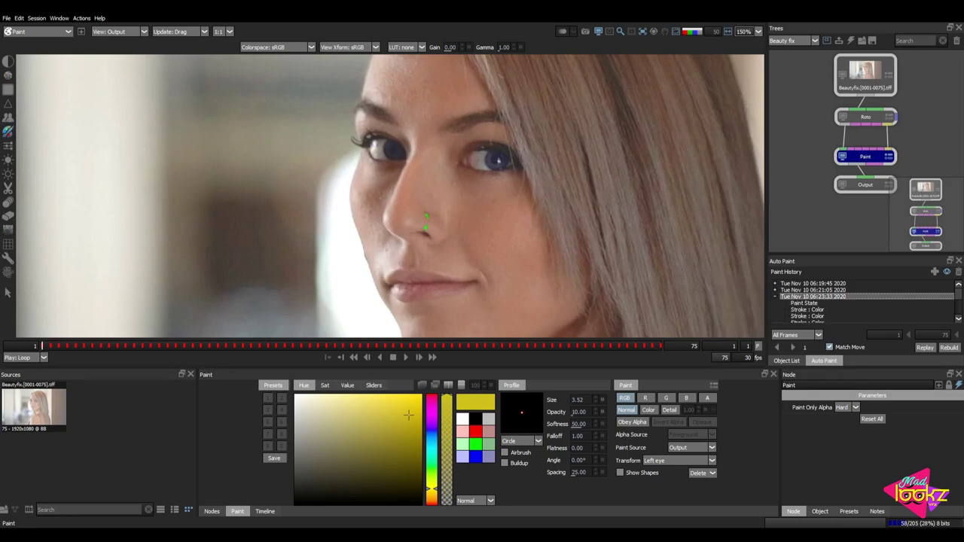
pyautogui.click(665, 463)
pyautogui.click(656, 490)
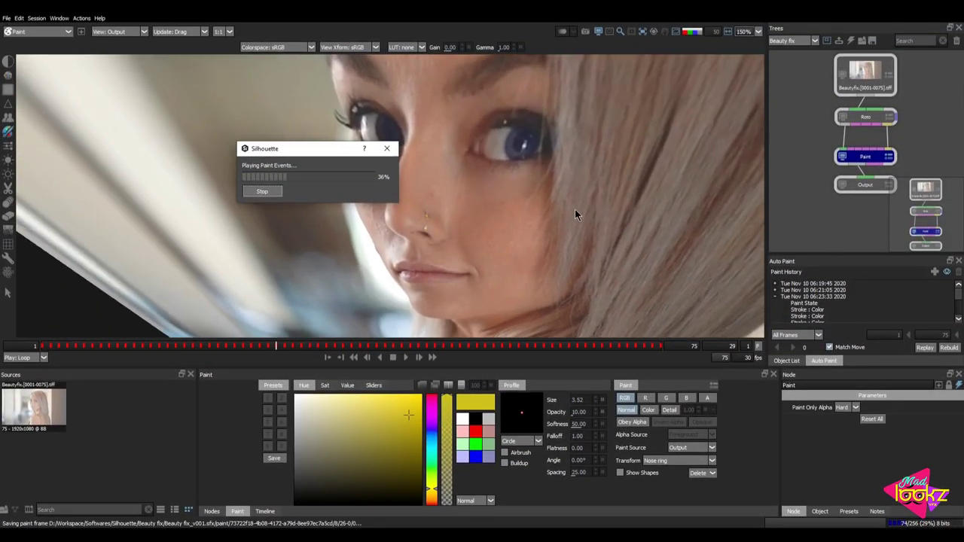
# Turn off the viewer stabilization and examine the recolored nose ring close up and at full-face view.
pyautogui.click(643, 33)
pyautogui.click(657, 42)
pyautogui.scroll(-2, 489, 266)
pyautogui.moveTo(488, 266); pyautogui.dragTo(131, 269)
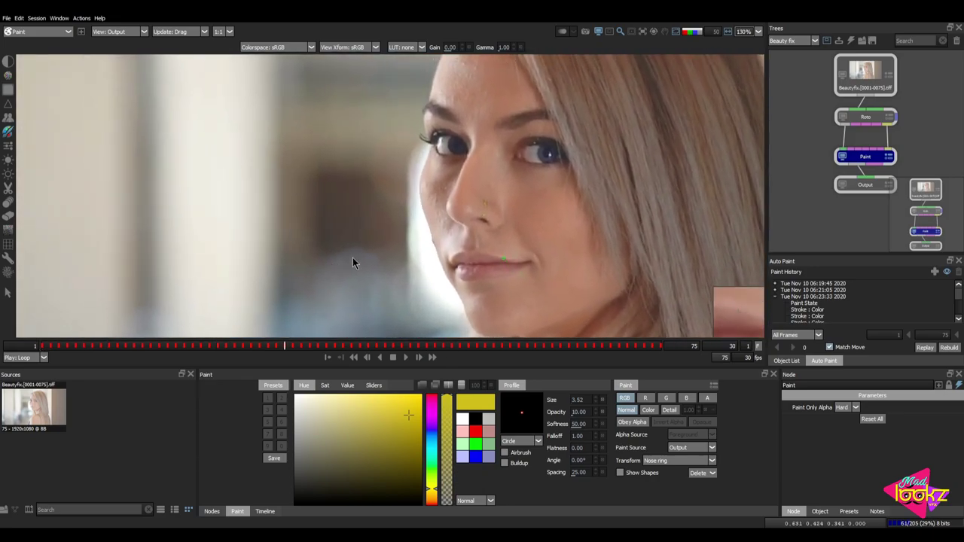
pyautogui.scroll(-4, 468, 286)
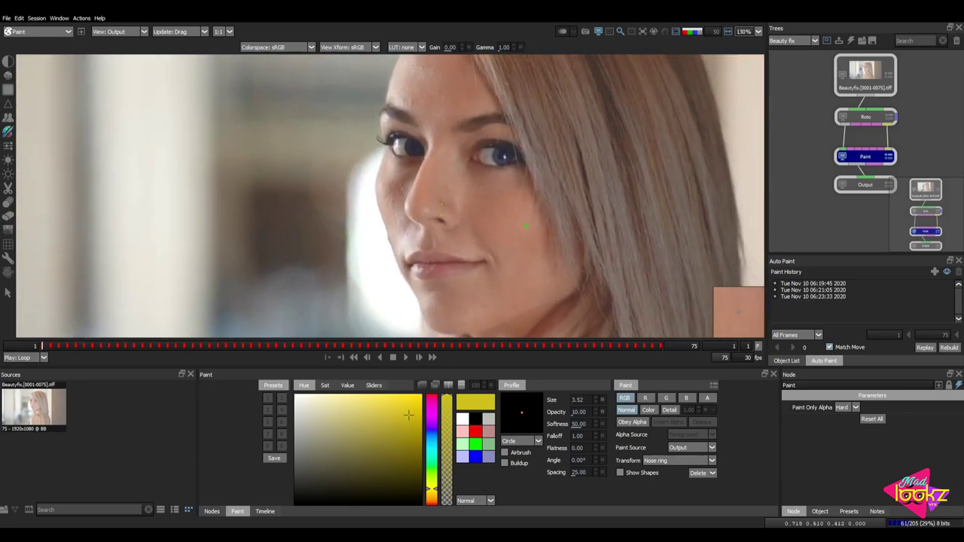
pyautogui.scroll(5, 457, 208)
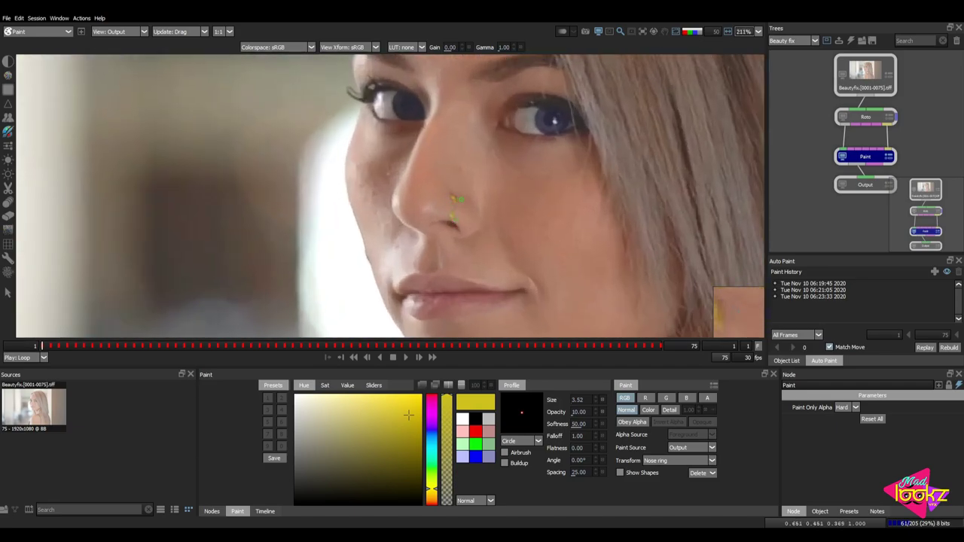
pyautogui.scroll(-5, 456, 199)
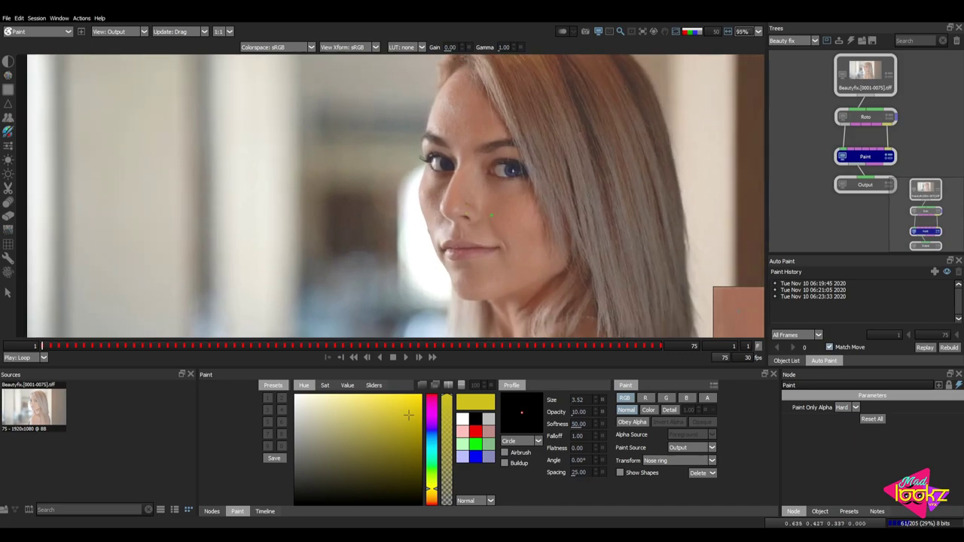
pyautogui.scroll(4, 490, 217)
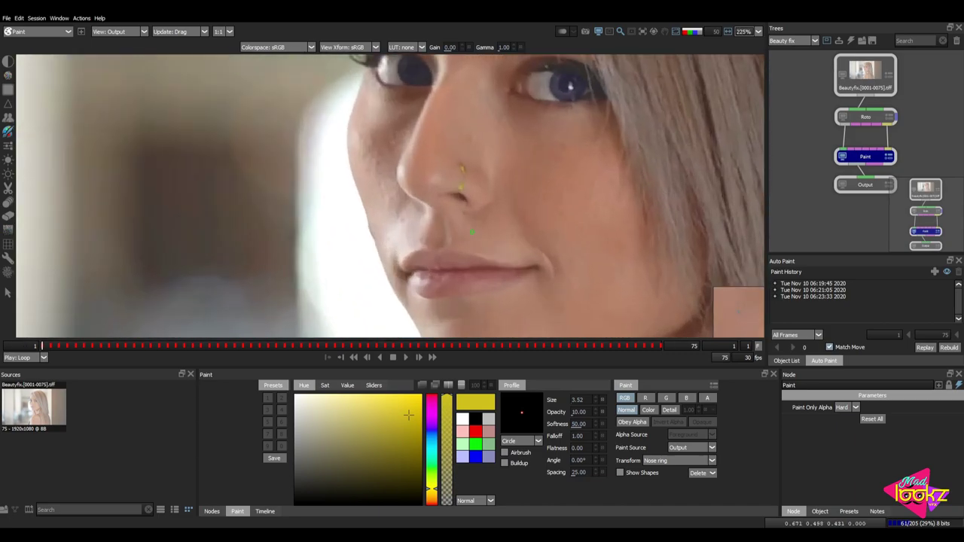
pyautogui.scroll(-1, 460, 181)
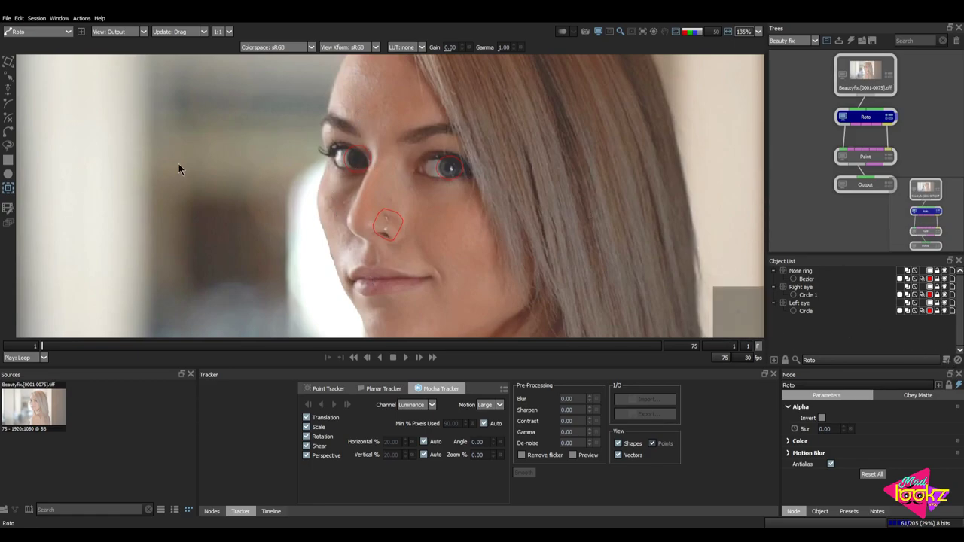
# On the Roto node, add a new layer and draw a closed Bezier shape around the lips on frame 1.
pyautogui.click(774, 360)
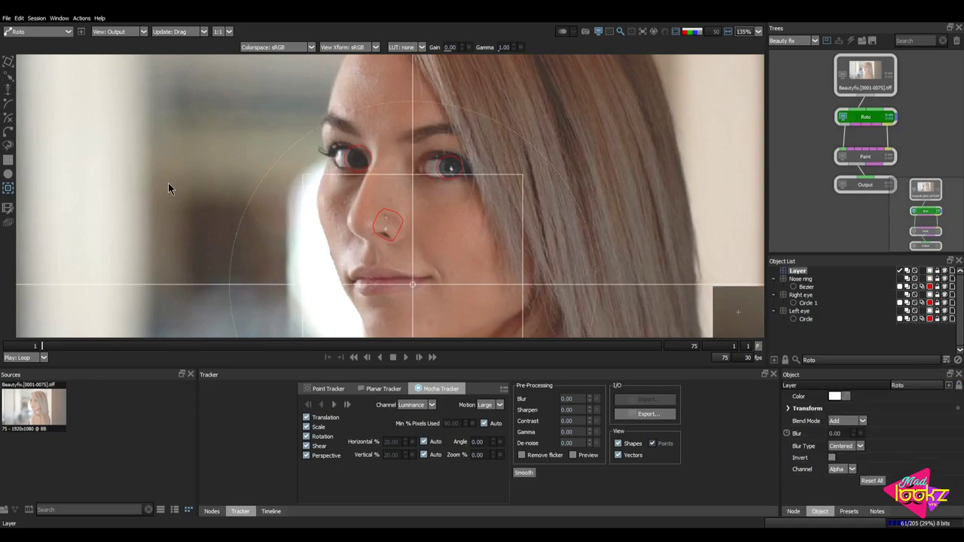
pyautogui.click(8, 133)
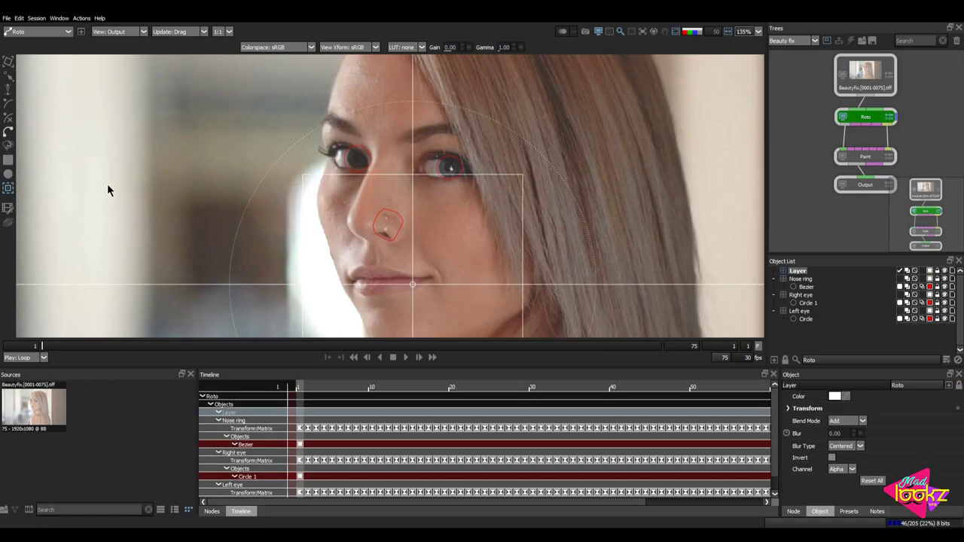
pyautogui.scroll(3, 367, 262)
pyautogui.click(339, 243)
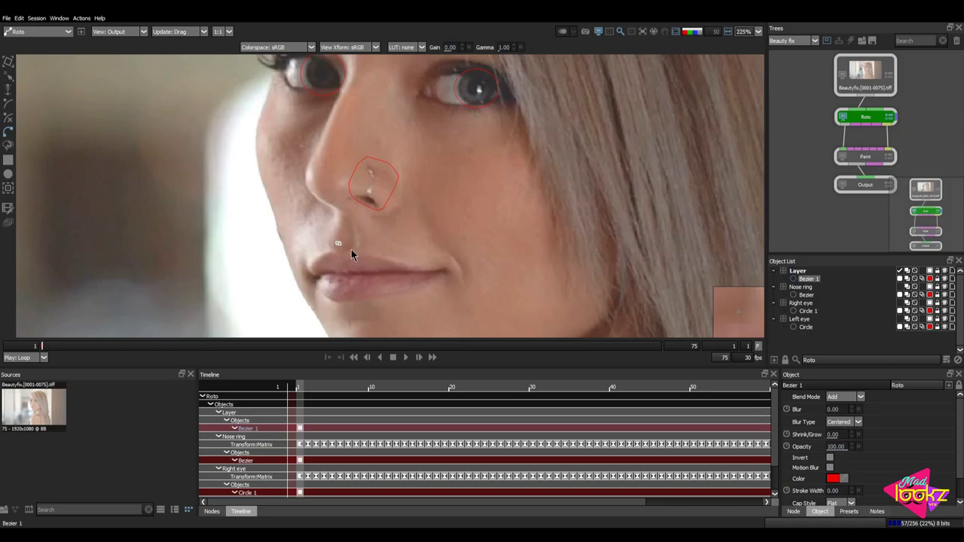
pyautogui.click(455, 258)
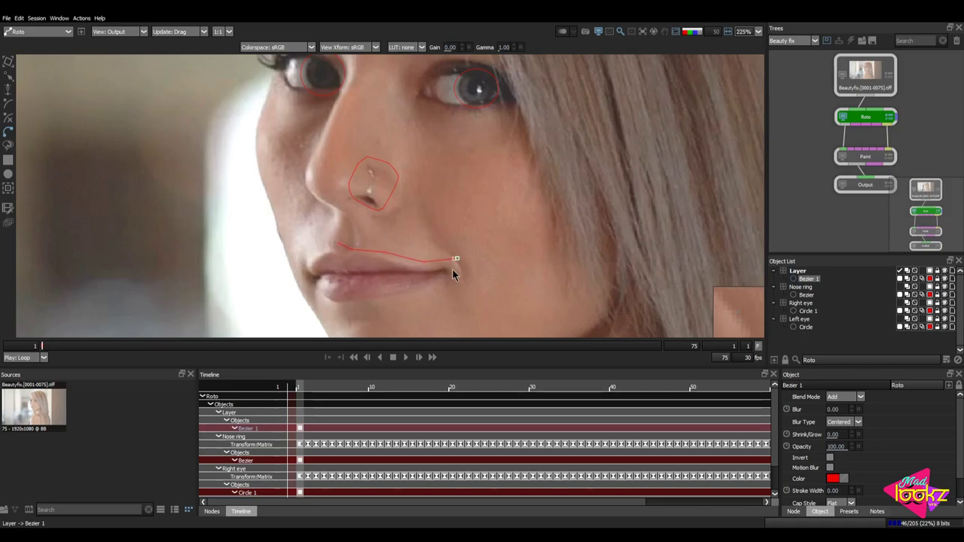
pyautogui.click(442, 292)
pyautogui.click(351, 312)
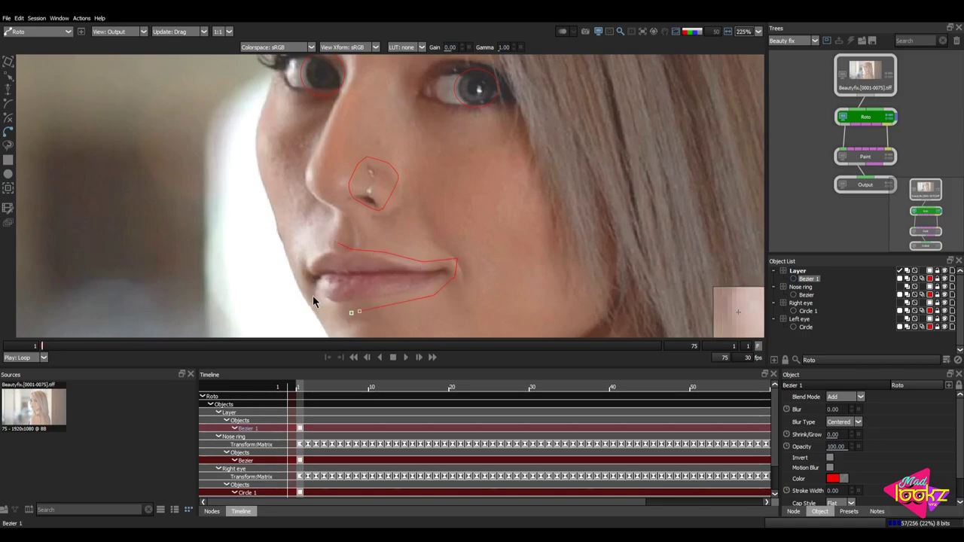
pyautogui.click(302, 271)
pyautogui.click(338, 243)
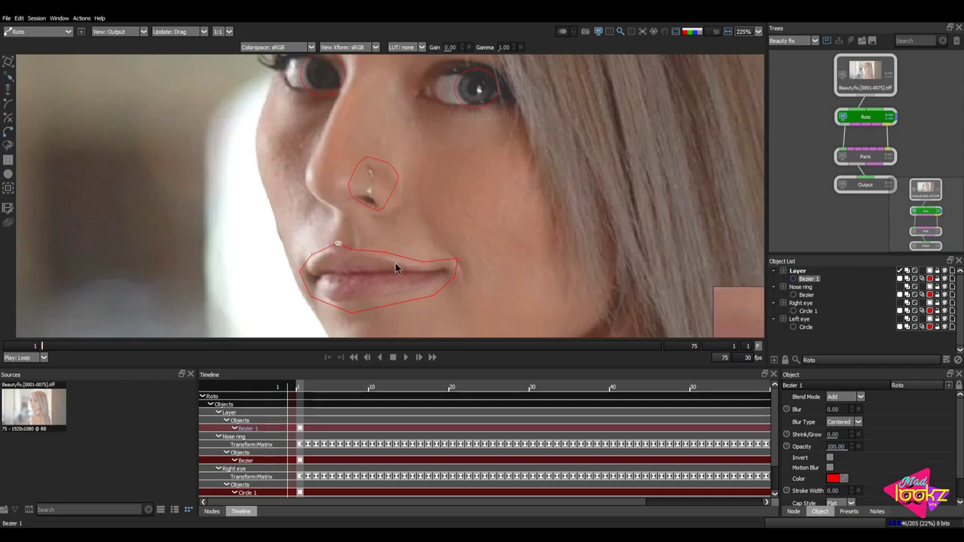
# Track the lip shape forward with the Mocha Tracker and rename its layer Lips.
pyautogui.press('t')
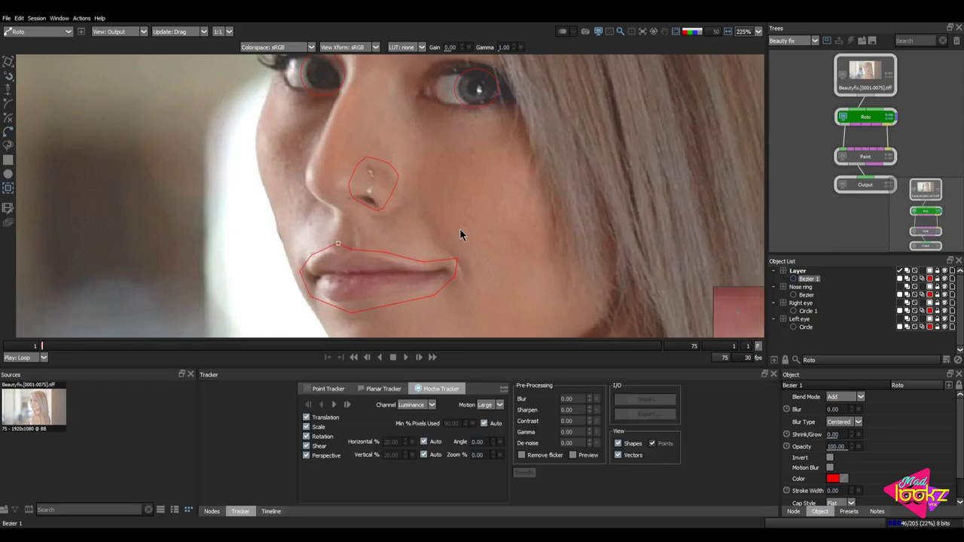
pyautogui.click(334, 405)
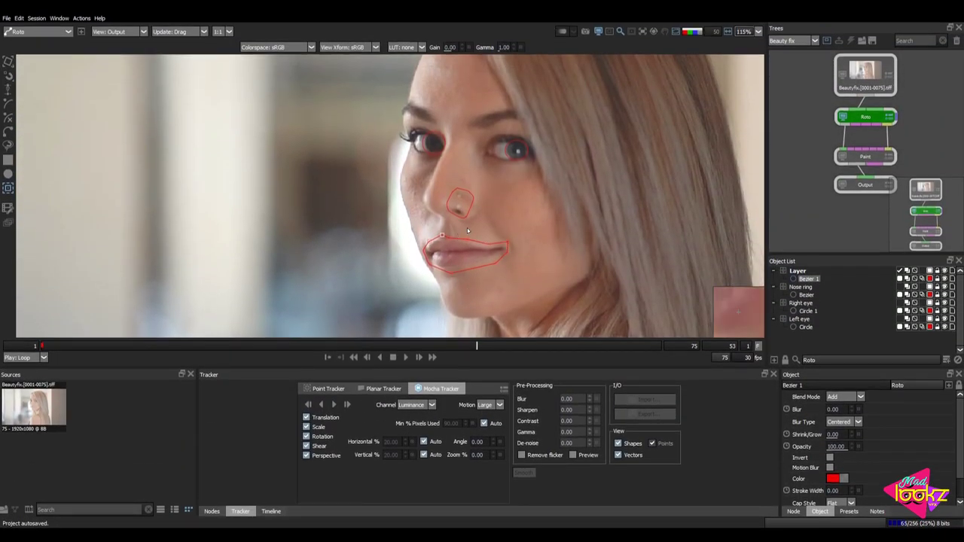
pyautogui.click(798, 271)
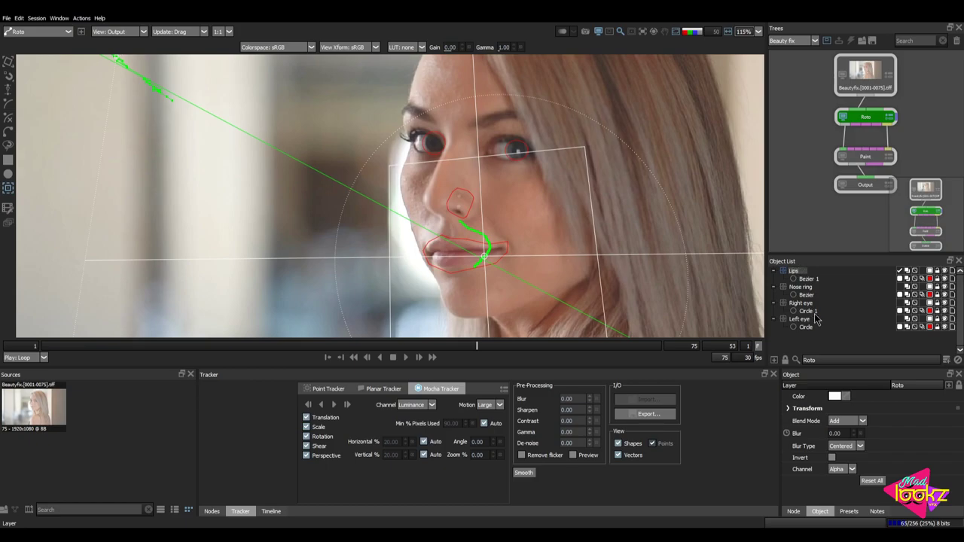
pyautogui.click(810, 343)
# Return to frame 1 and draw a closed Bezier shape around the forehead, from the hairline down to the eyebrows.
pyautogui.moveTo(422, 121); pyautogui.dragTo(405, 203)
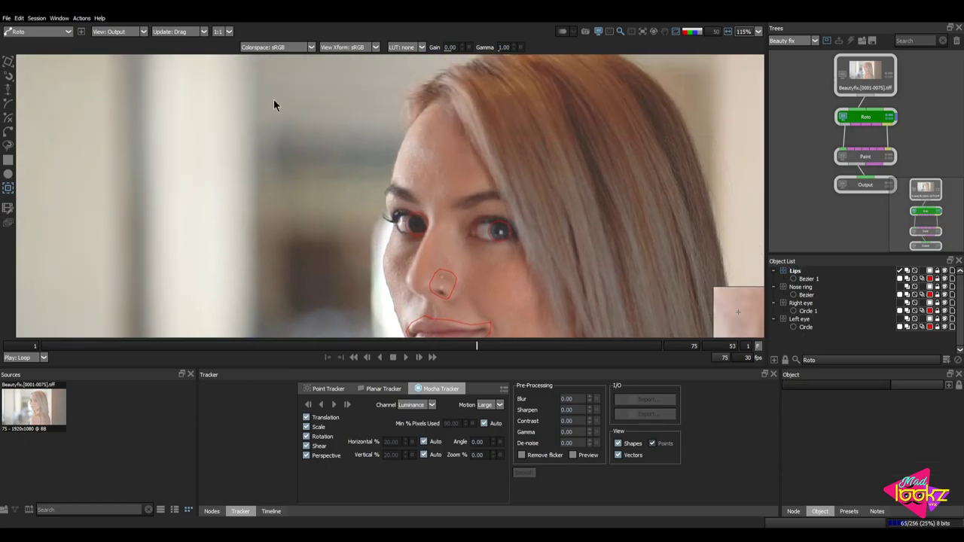
pyautogui.click(8, 132)
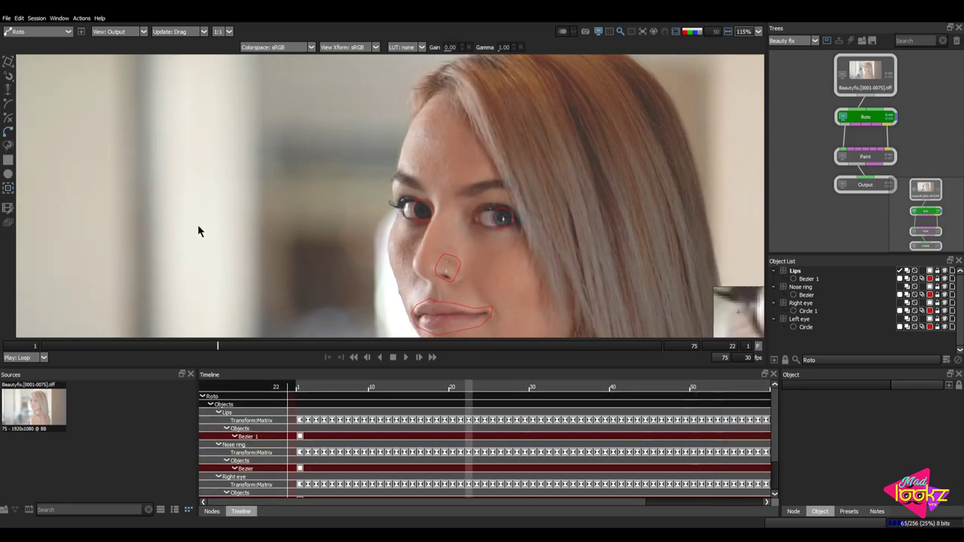
pyautogui.press('Home')
pyautogui.click(405, 76)
pyautogui.click(384, 102)
pyautogui.click(368, 142)
pyautogui.click(362, 168)
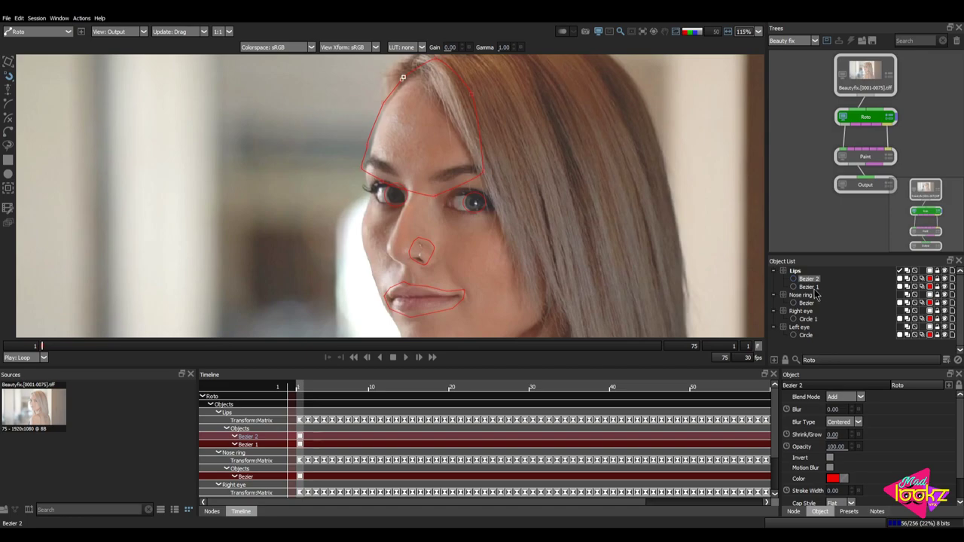
# Move the forehead shape out of the Lips layer and track it forward with the Mocha Tracker.
pyautogui.moveTo(809, 279); pyautogui.dragTo(813, 268)
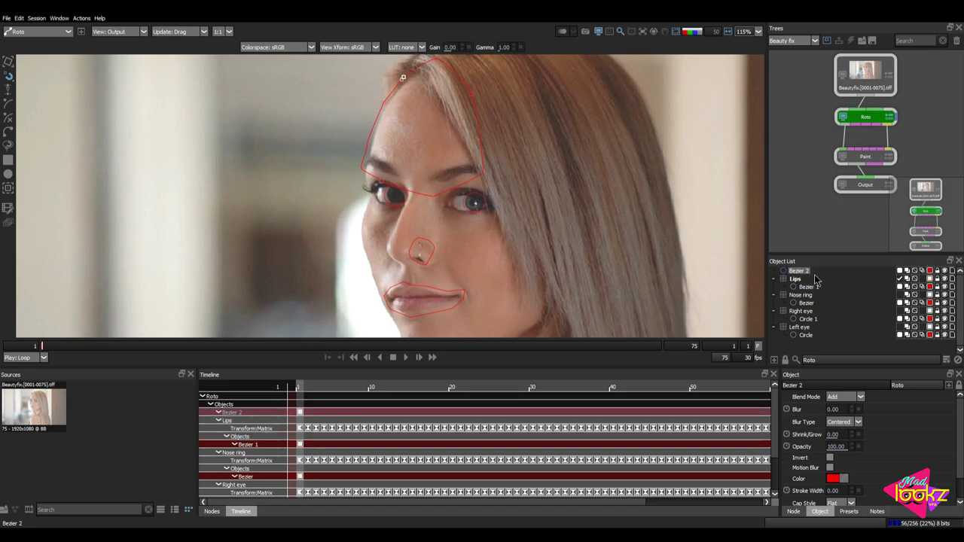
pyautogui.click(8, 188)
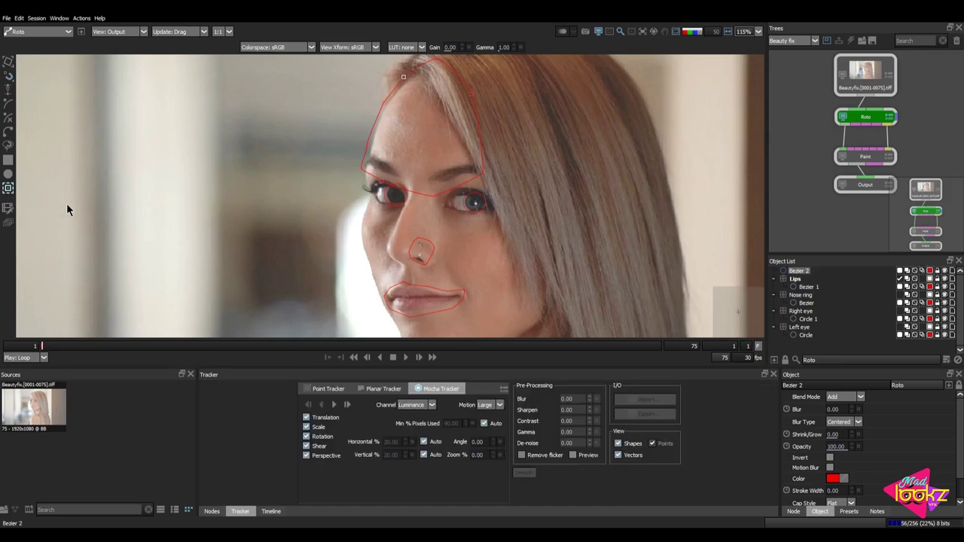
pyautogui.click(336, 406)
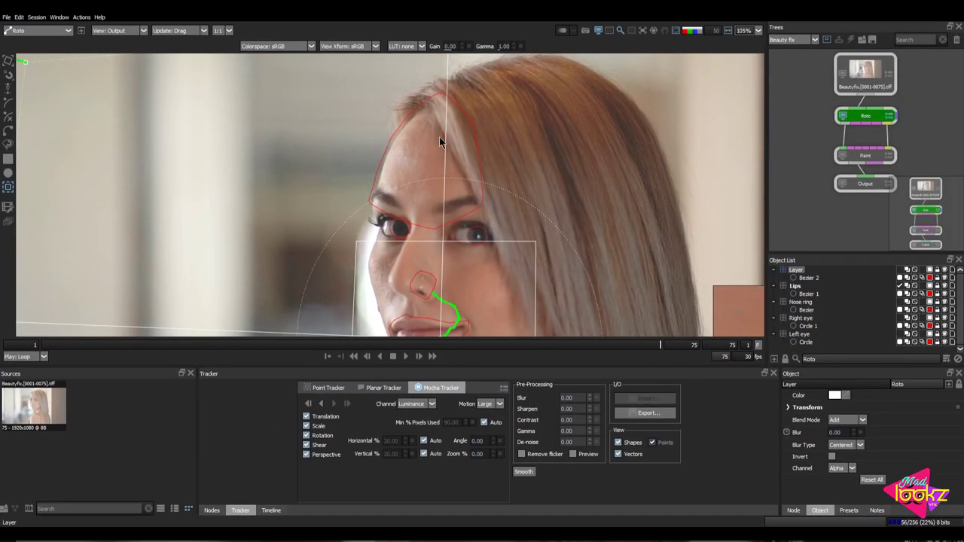
# Add another layer and draw a closed Bezier shape on frame 75 around the narrow cheek area between the face edge and nose.
pyautogui.hotkey('ctrl', 'l')
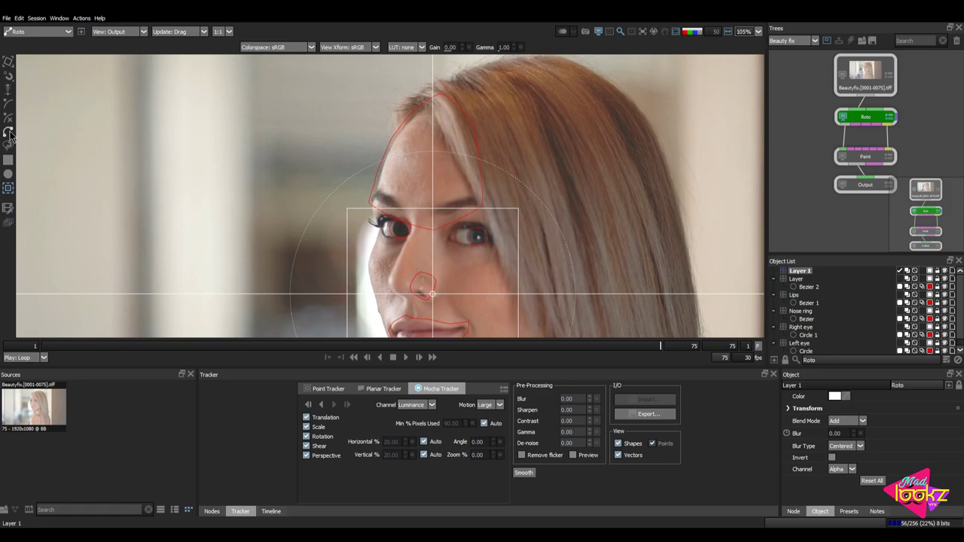
pyautogui.click(9, 133)
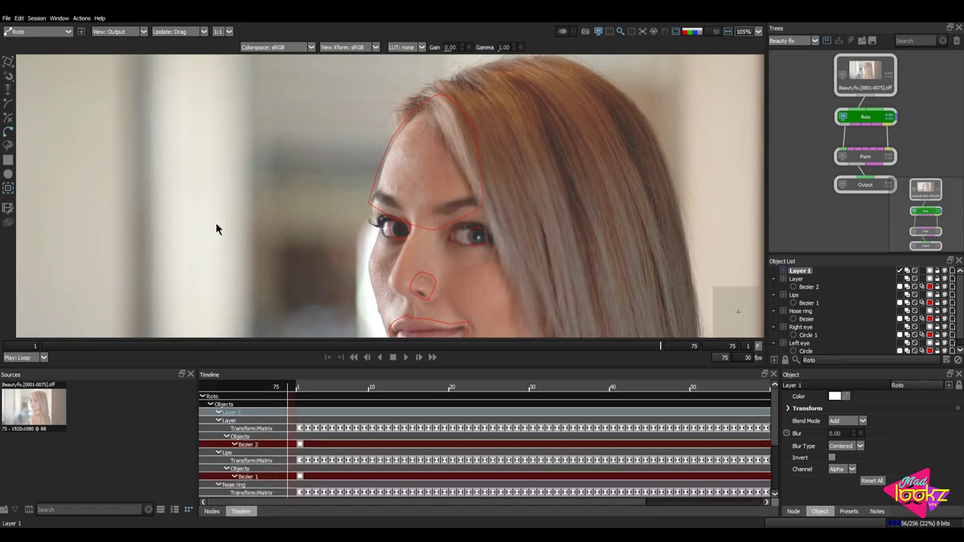
pyautogui.scroll(8, 369, 261)
pyautogui.moveTo(395, 205); pyautogui.dragTo(398, 131)
pyautogui.click(398, 131)
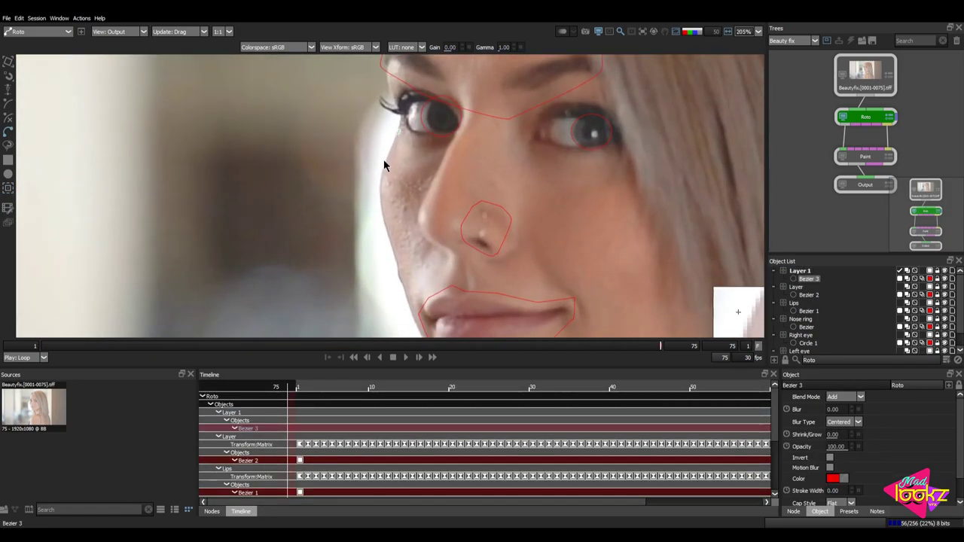
pyautogui.click(379, 165)
pyautogui.click(376, 201)
pyautogui.click(389, 249)
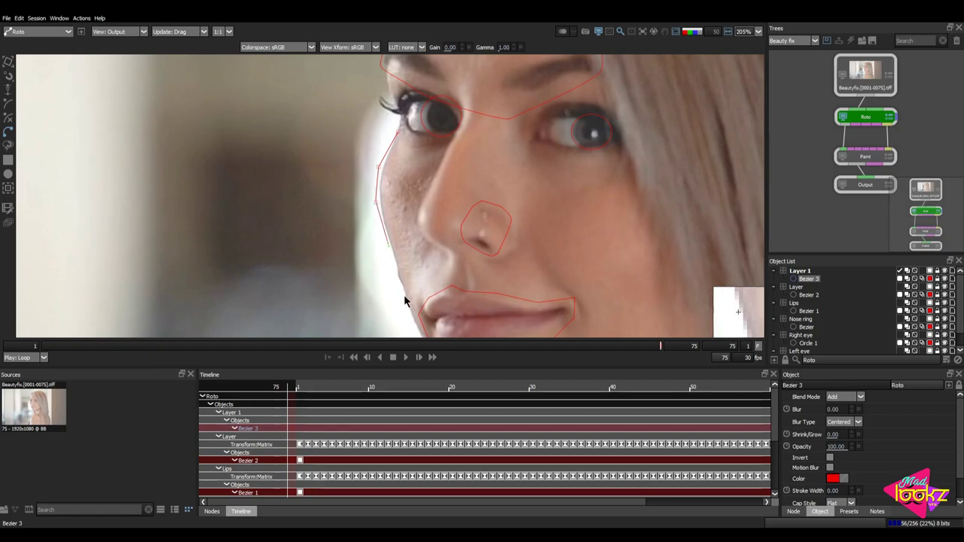
pyautogui.click(412, 288)
pyautogui.click(415, 214)
pyautogui.click(424, 152)
pyautogui.click(397, 131)
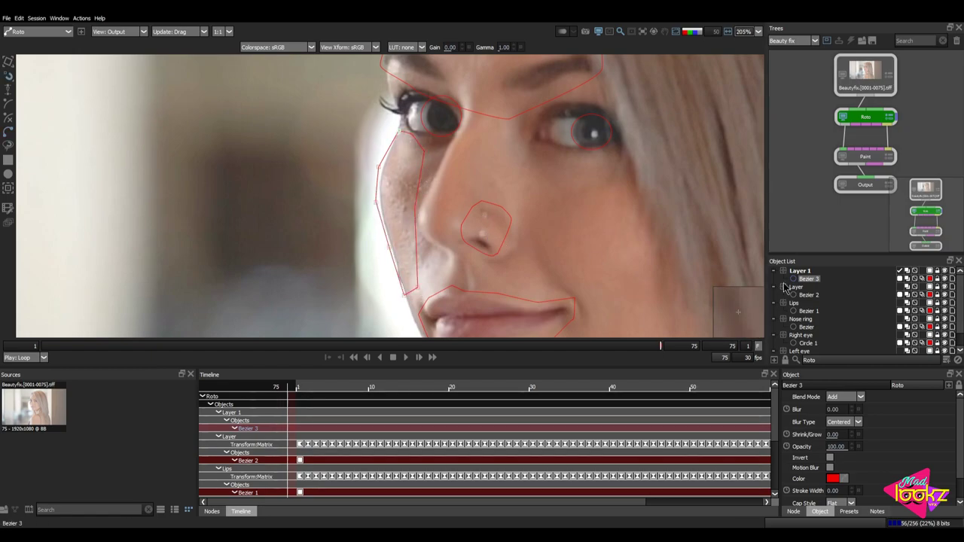
# Track the cheek shape backward to frame 1 with the Mocha Tracker, and rename the two unnamed layers Forehead and Cheeks.
pyautogui.press('t')
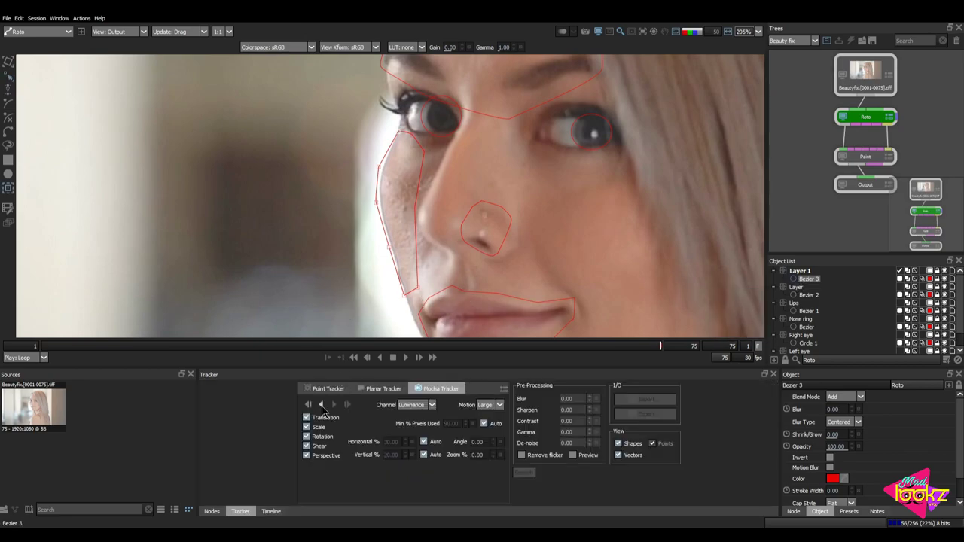
pyautogui.click(322, 405)
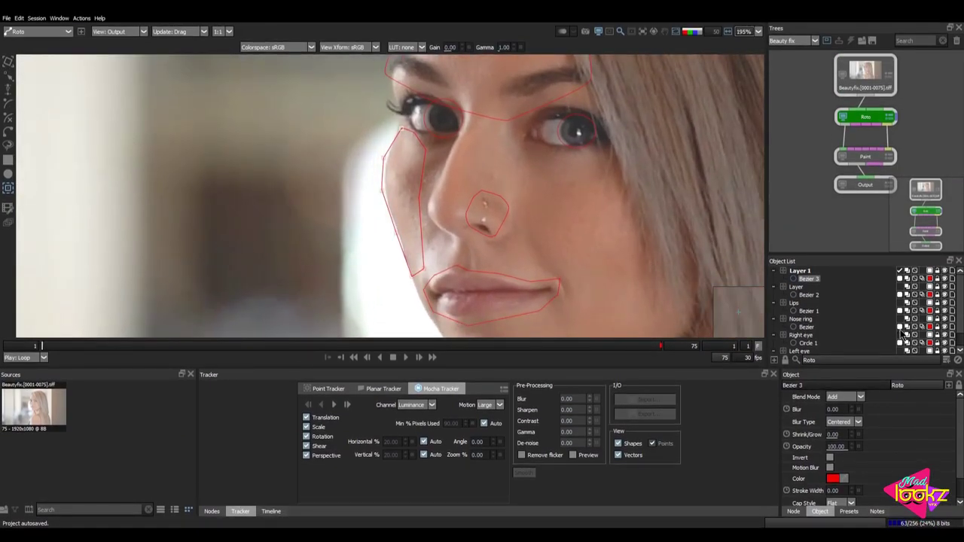
pyautogui.click(802, 288)
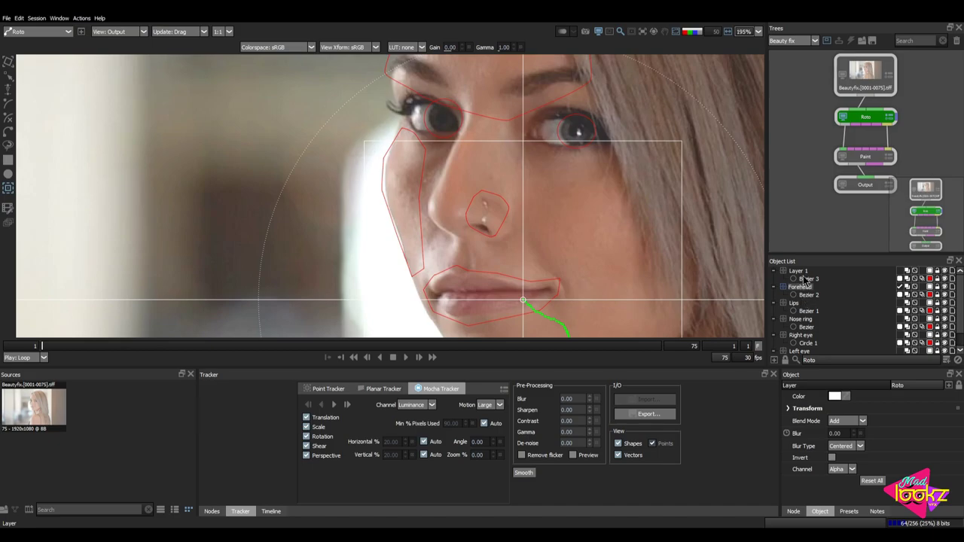
pyautogui.click(798, 272)
pyautogui.write('Cheeks')
pyautogui.press('Return')
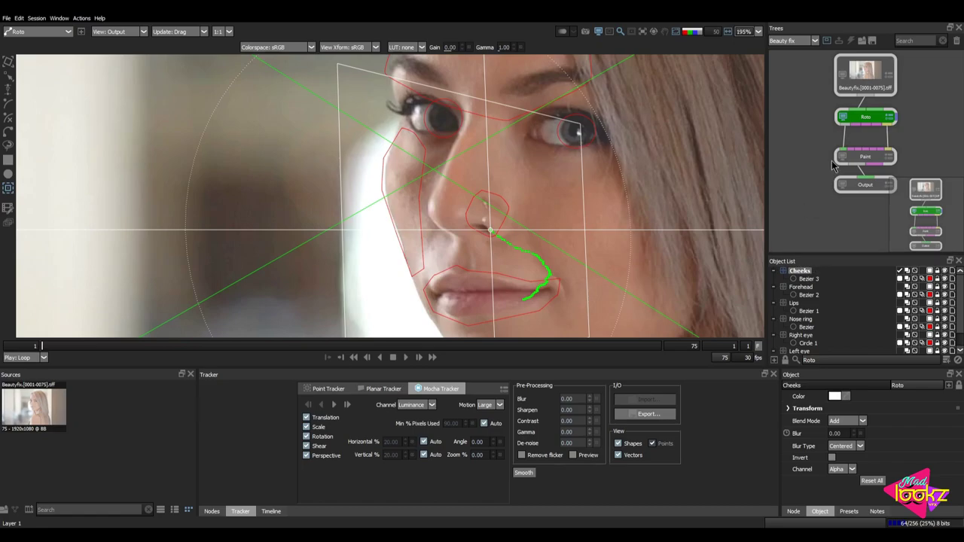
# Switch to the Paint node and set up a Color Correct brush with Red 16 and a size of about 22.5.
pyautogui.click(893, 156)
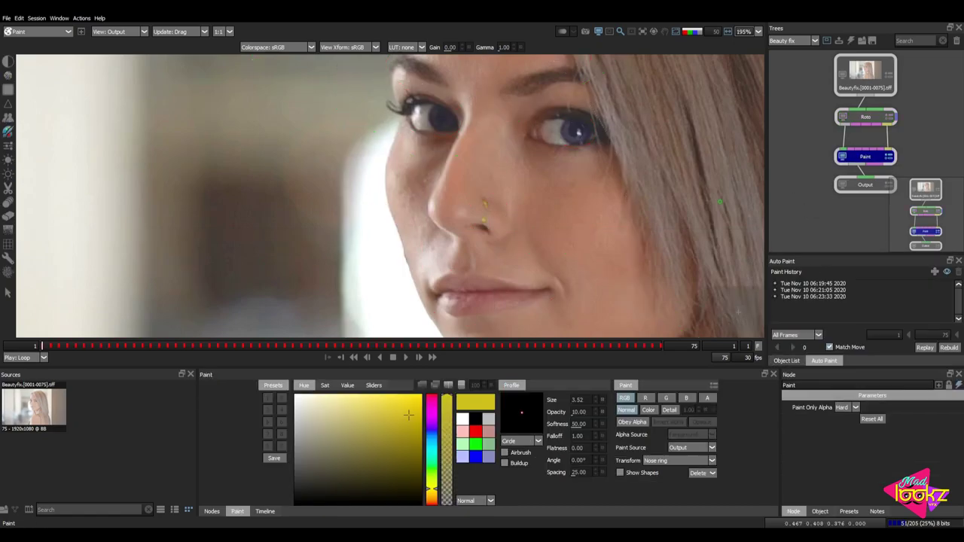
pyautogui.scroll(5, 500, 206)
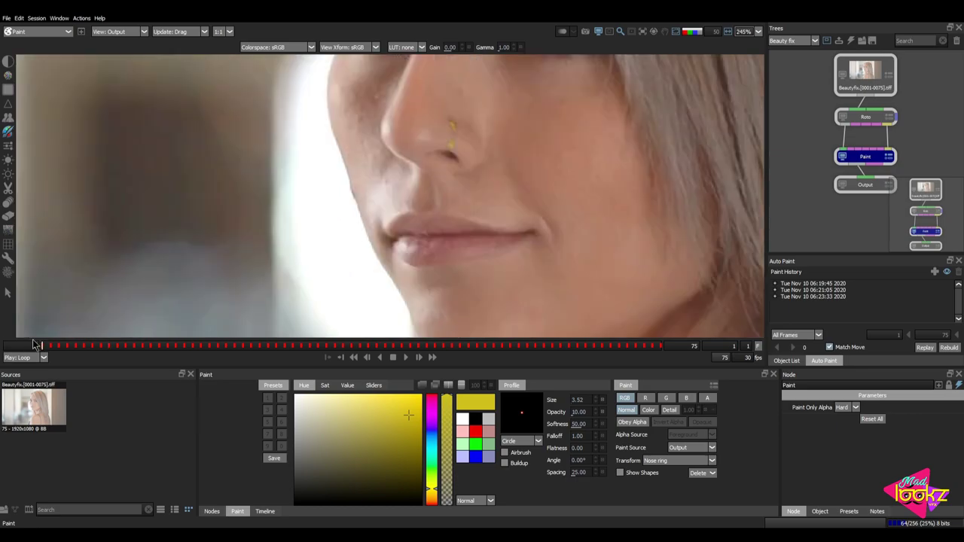
pyautogui.click(12, 147)
pyautogui.moveTo(331, 473); pyautogui.dragTo(345, 475)
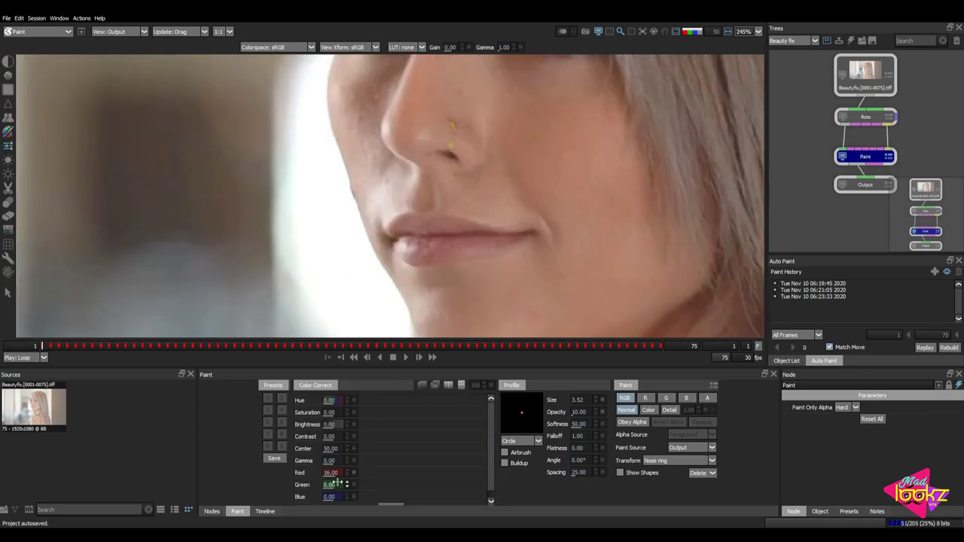
pyautogui.scroll(2, 460, 277)
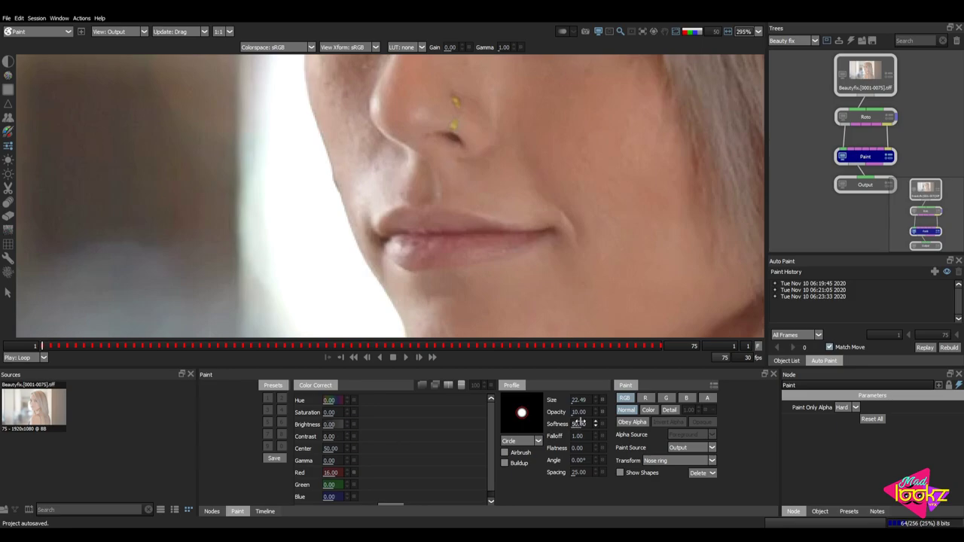
# Try tinting both lips with the red color correction at 100 opacity on frame 1, and undo the stroke.
pyautogui.click(602, 413)
pyautogui.click(394, 231)
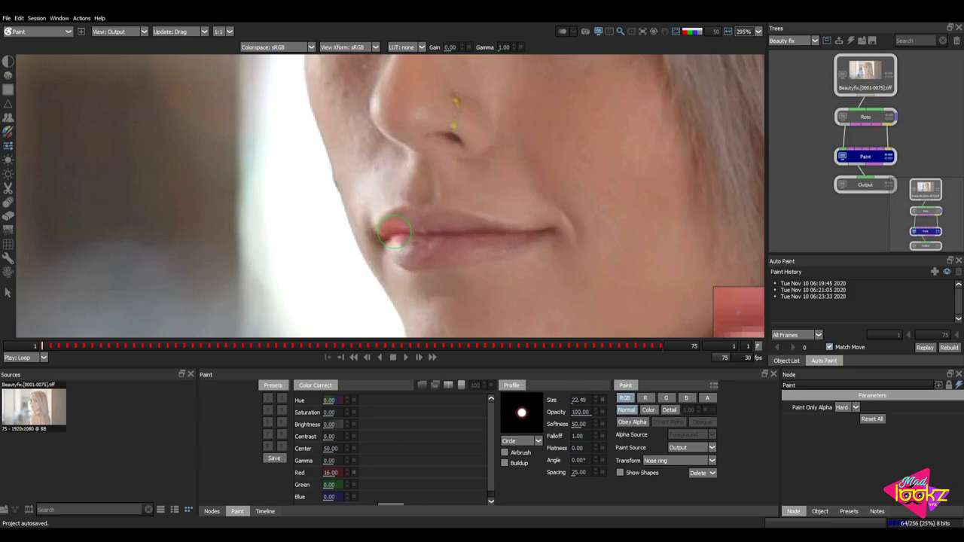
pyautogui.moveTo(418, 224)
pyautogui.mouseDown()
pyautogui.moveTo(522, 240)
pyautogui.moveTo(391, 246)
pyautogui.mouseUp()
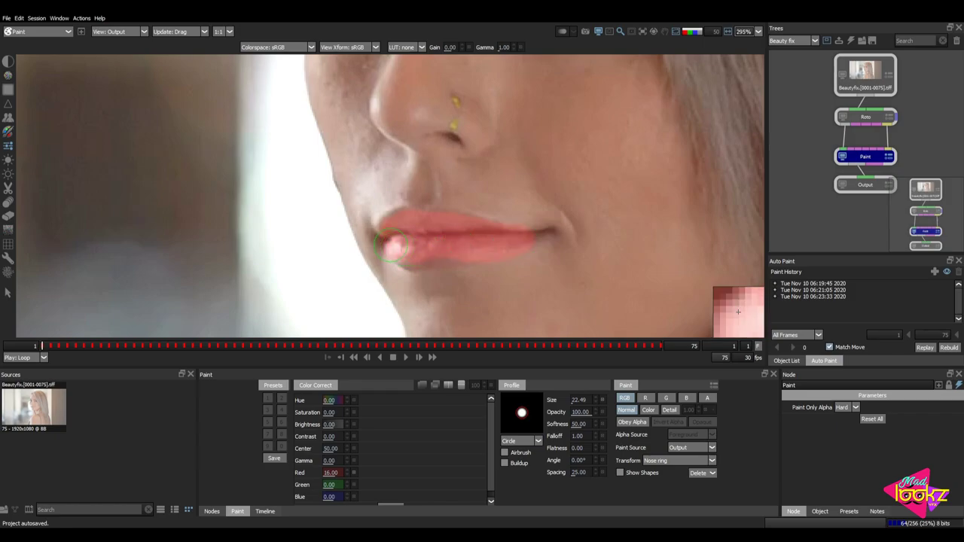
pyautogui.scroll(-6, 460, 254)
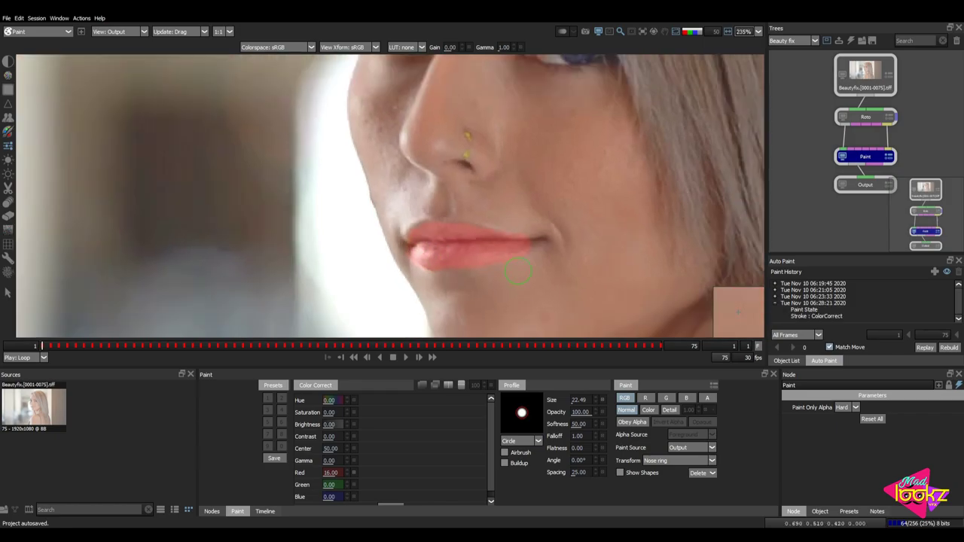
pyautogui.hotkey('ctrl', 'z')
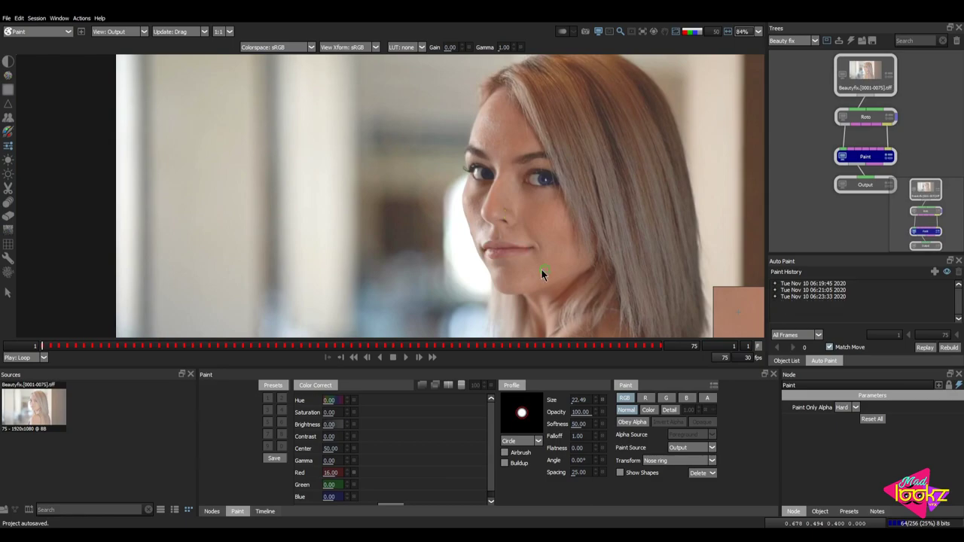
# Set the color correction's Blue to 21, test the pink tint with a stroke on the upper lip, and undo that stroke.
pyautogui.scroll(6, 540, 268)
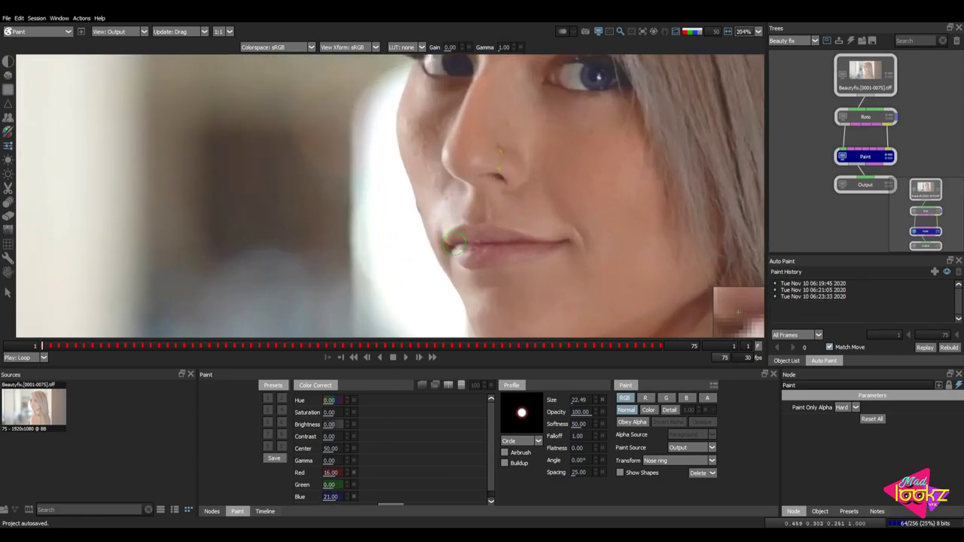
pyautogui.moveTo(454, 242); pyautogui.dragTo(480, 235)
pyautogui.scroll(-4, 569, 241)
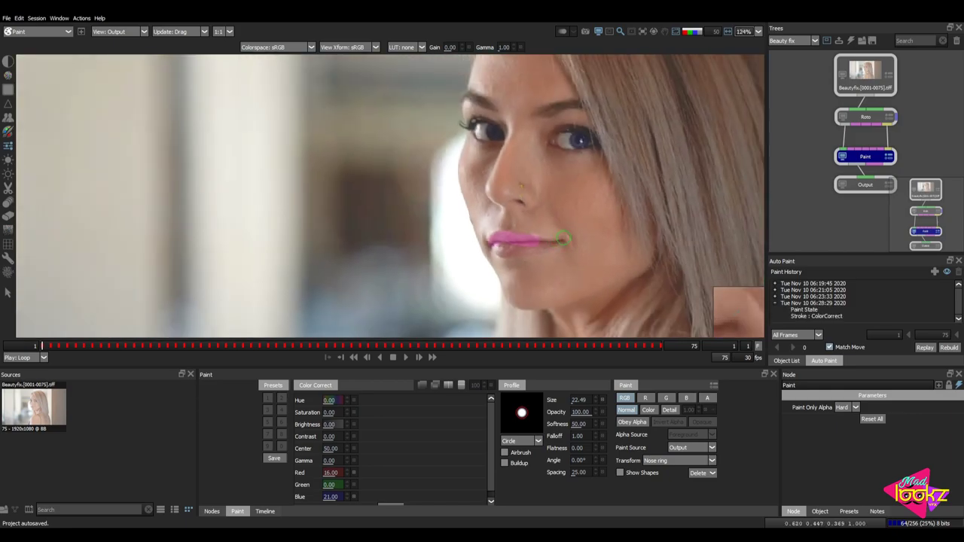
pyautogui.hotkey('ctrl', 'z')
pyautogui.scroll(2, 569, 241)
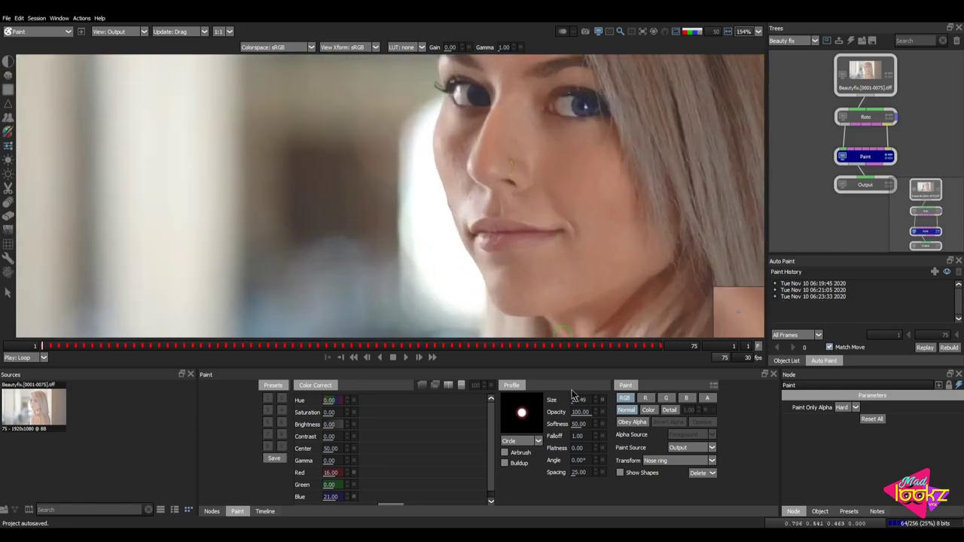
# Soften the Color Correct brush by setting its opacity to 50 and its softness to 100.
pyautogui.click(584, 410)
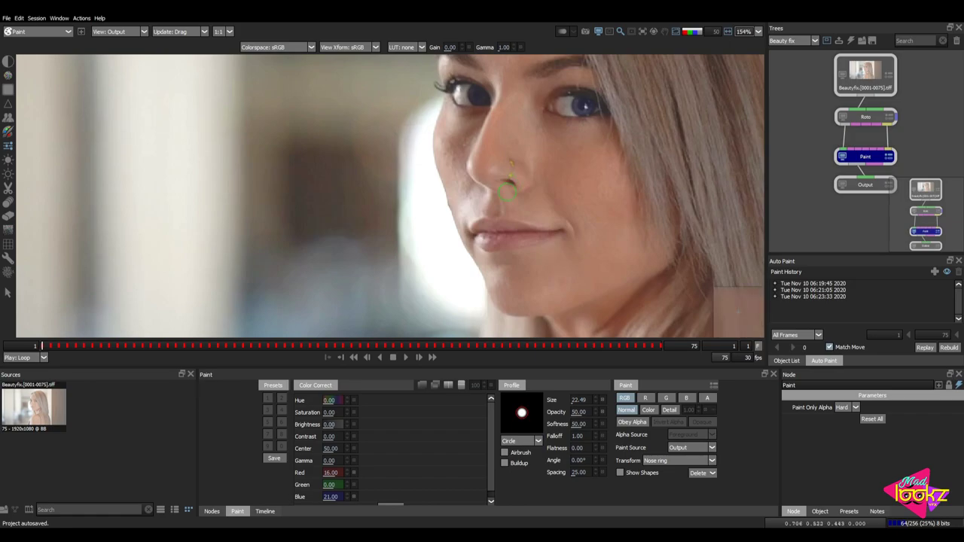
pyautogui.scroll(3, 525, 235)
pyautogui.scroll(2, 479, 256)
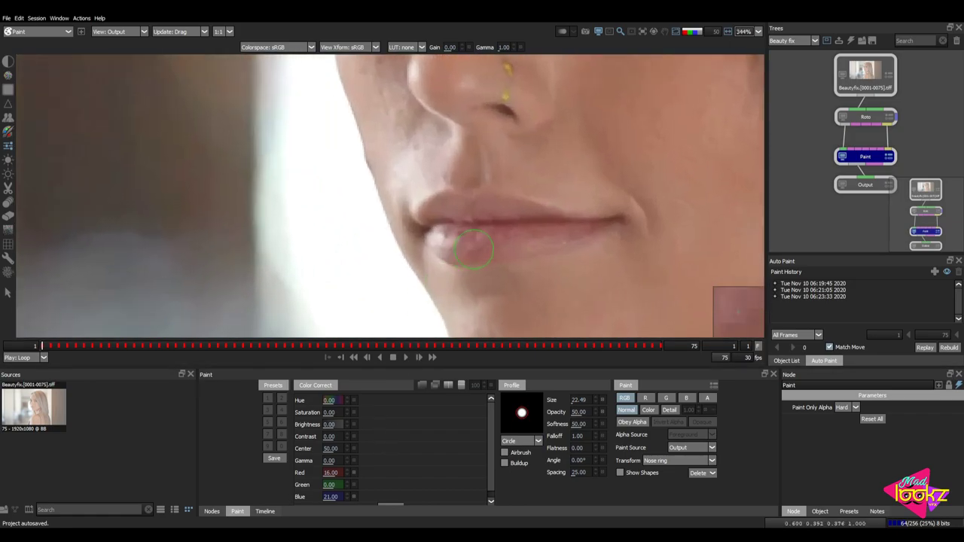
pyautogui.moveTo(586, 426); pyautogui.dragTo(598, 424)
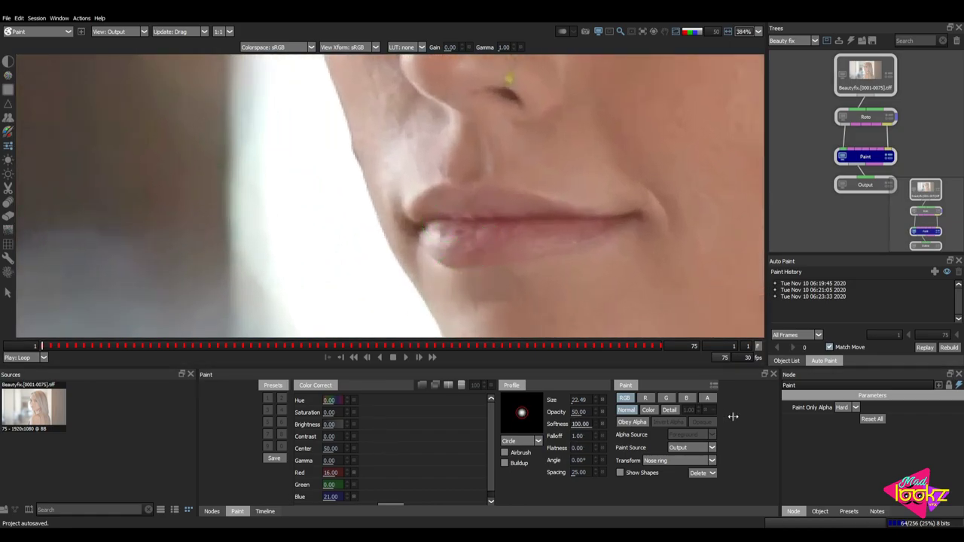
# Paint the pink color correction over the upper and lower lips, redoing the lower lip stroke and using a smaller brush for the edges.
pyautogui.moveTo(445, 205); pyautogui.dragTo(546, 218)
pyautogui.moveTo(448, 242)
pyautogui.mouseDown()
pyautogui.moveTo(435, 245)
pyautogui.moveTo(493, 229)
pyautogui.moveTo(573, 235)
pyautogui.moveTo(568, 245)
pyautogui.mouseUp()
pyautogui.hotkey('ctrl', 'z')
pyautogui.moveTo(458, 232); pyautogui.dragTo(557, 242)
pyautogui.scroll(-5, 557, 242)
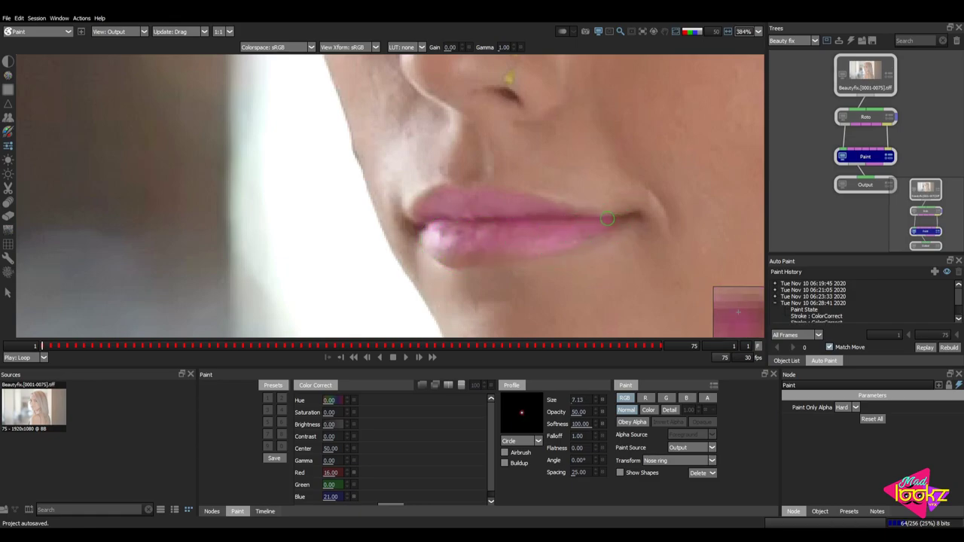
pyautogui.scroll(-3, 602, 181)
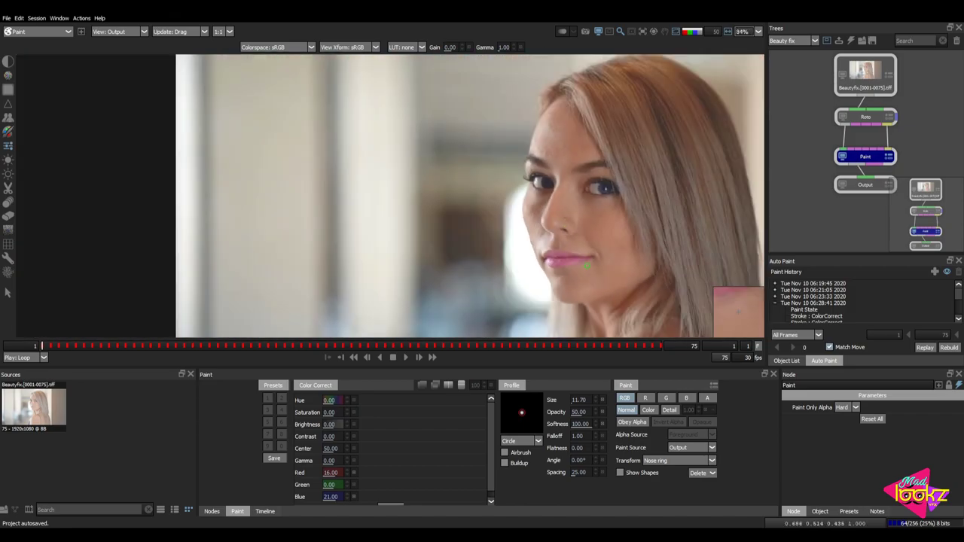
pyautogui.scroll(5, 573, 226)
pyautogui.press('b')
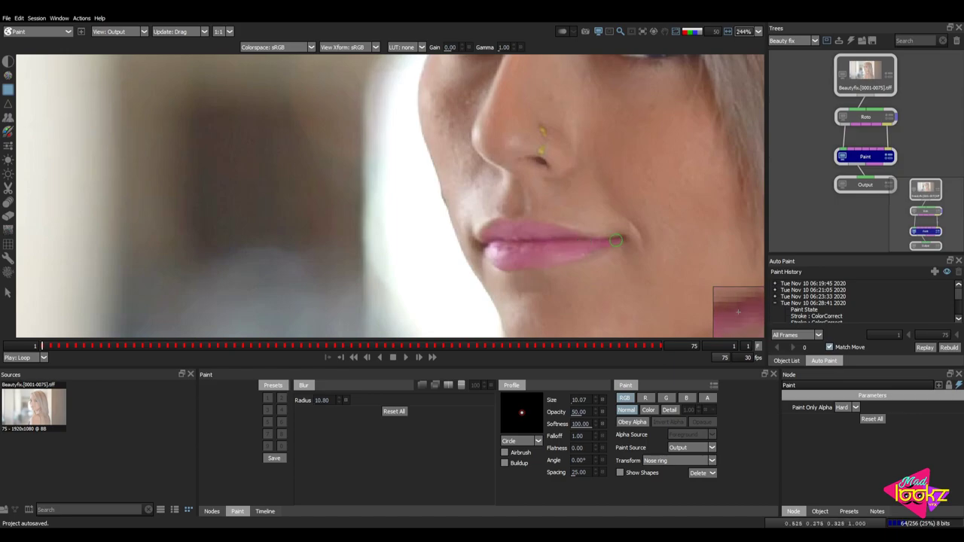
pyautogui.press('e')
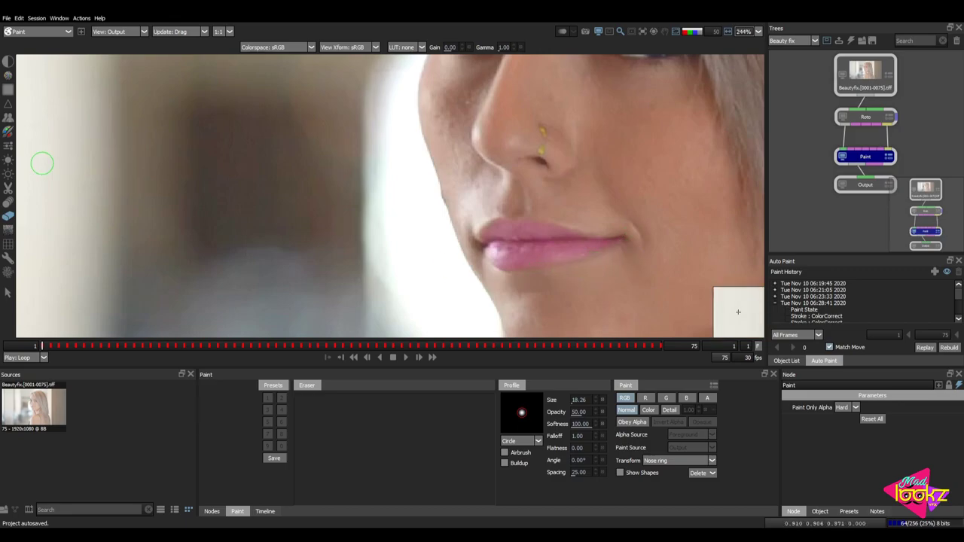
pyautogui.click(9, 132)
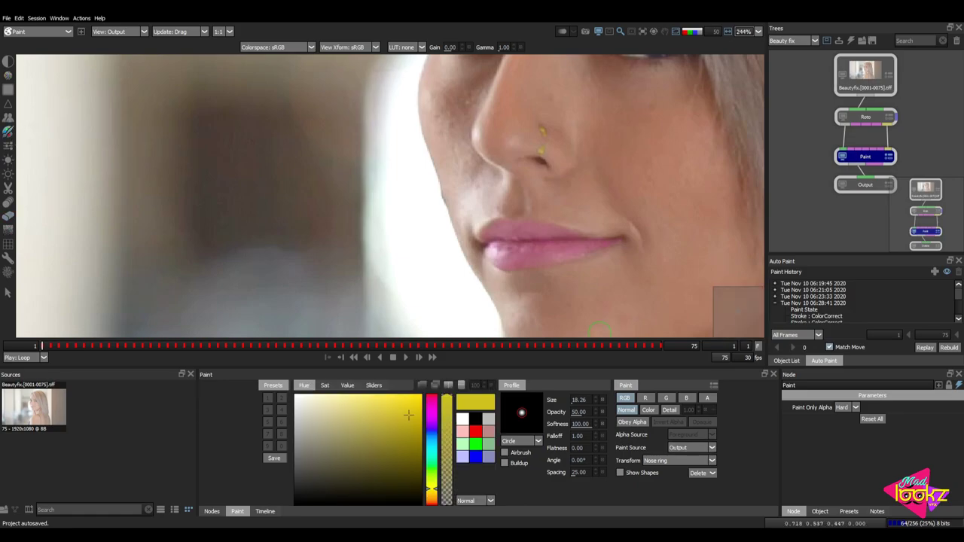
pyautogui.click(8, 145)
# Refine the pink tint along the lower lip edge and mouth corners with a smaller Color Correct brush at opacity 25.
pyautogui.scroll(2, 602, 260)
pyautogui.moveTo(602, 255); pyautogui.dragTo(584, 251)
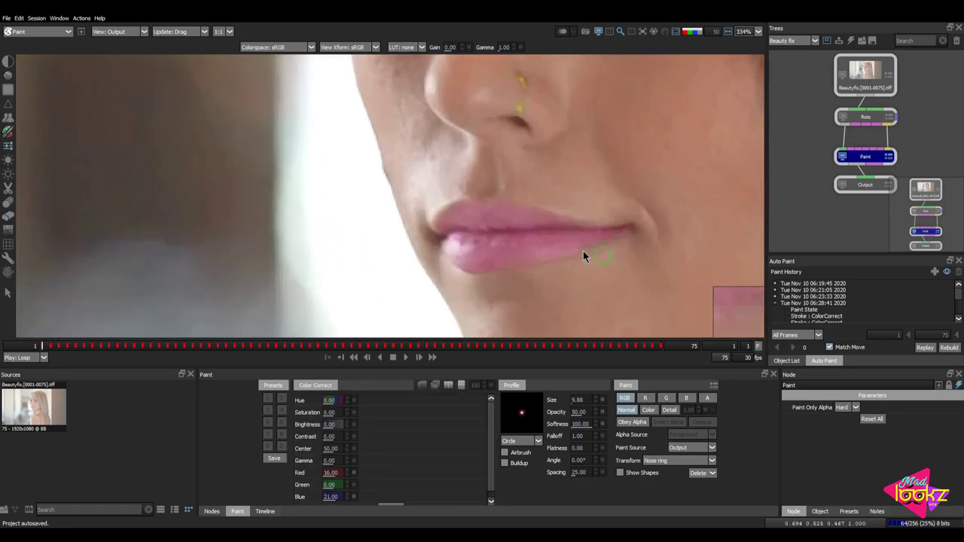
pyautogui.click(579, 412)
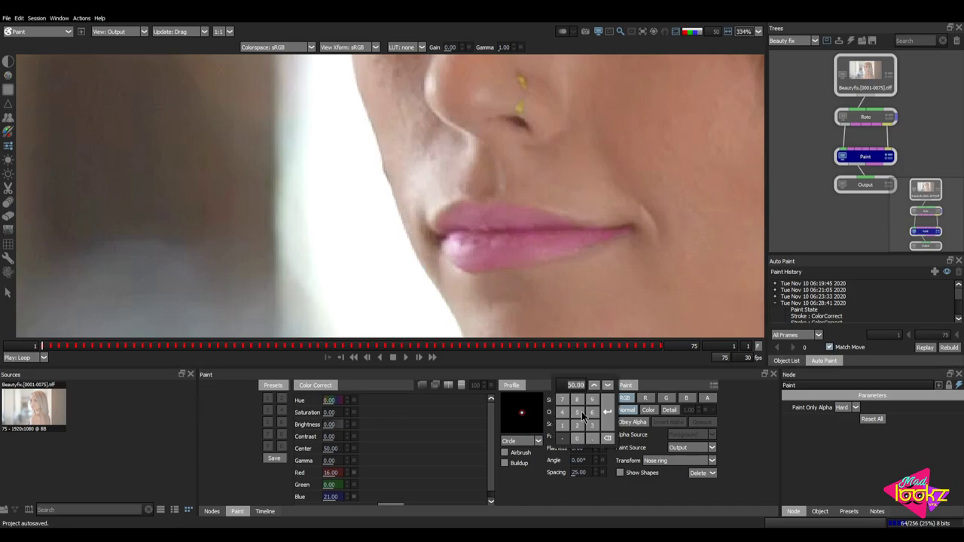
pyautogui.write('25')
pyautogui.press('Return')
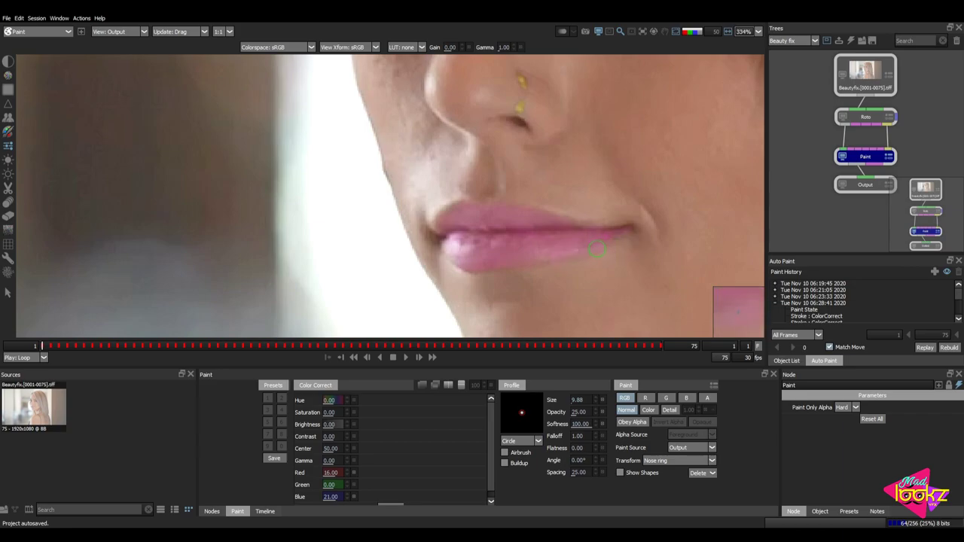
pyautogui.scroll(-4, 566, 258)
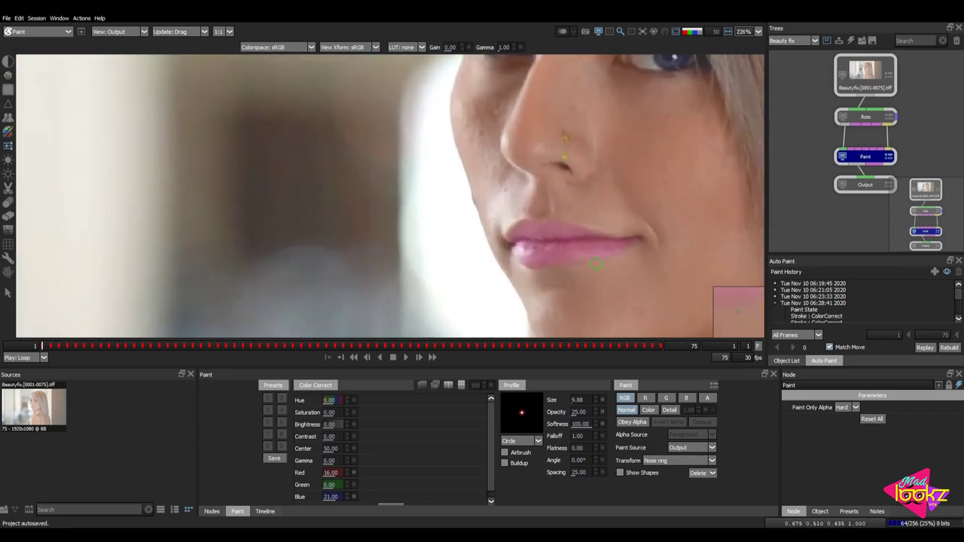
pyautogui.press('[')
pyautogui.press('[')
pyautogui.scroll(-12, 629, 265)
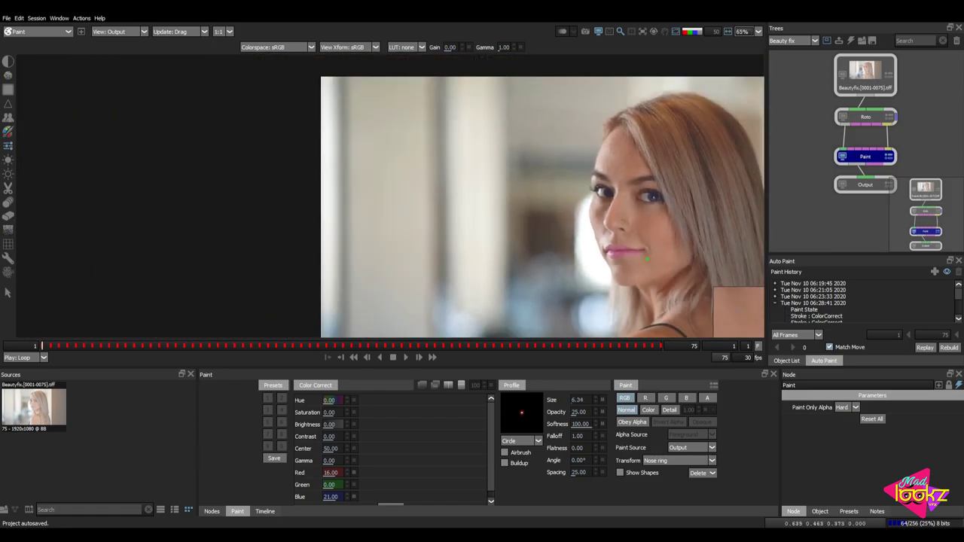
pyautogui.scroll(5, 646, 260)
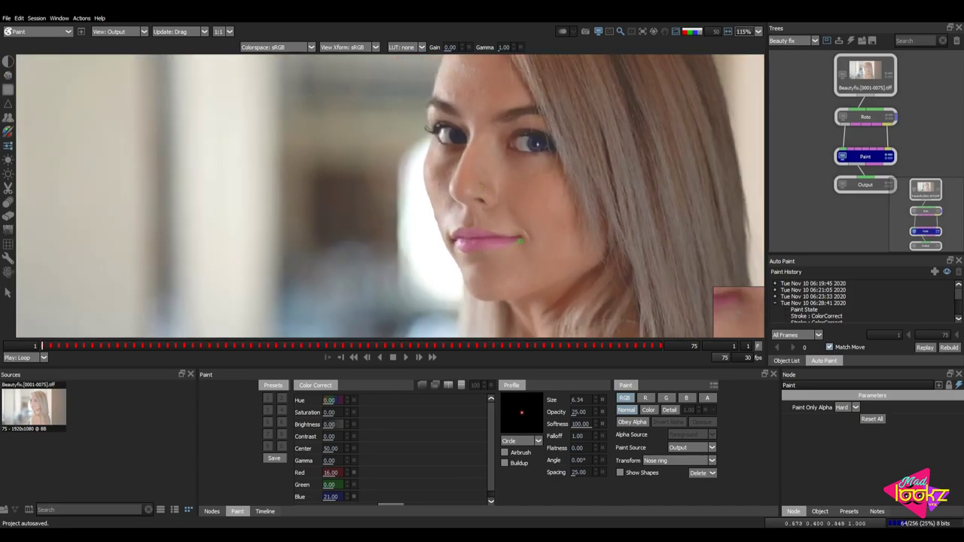
pyautogui.scroll(6, 512, 238)
pyautogui.scroll(-4, 468, 231)
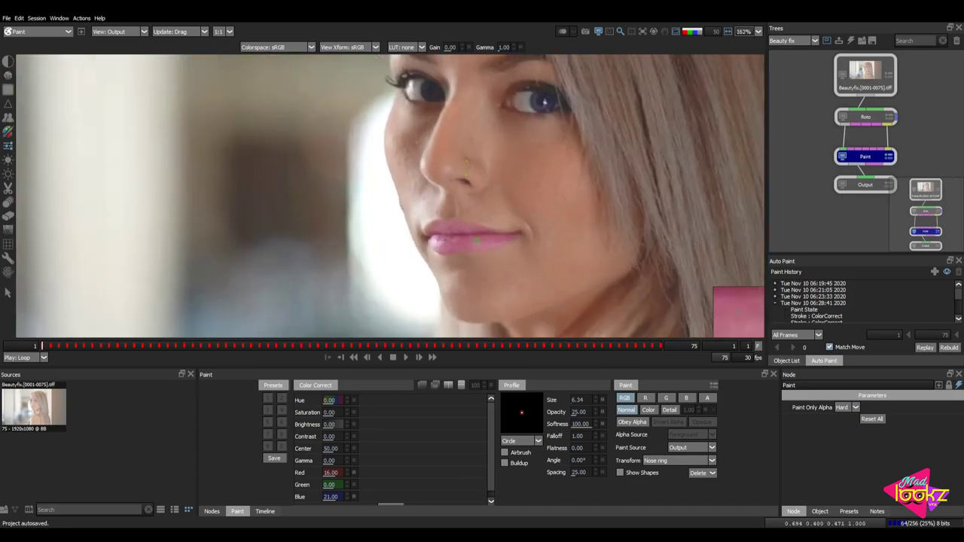
pyautogui.scroll(6, 470, 259)
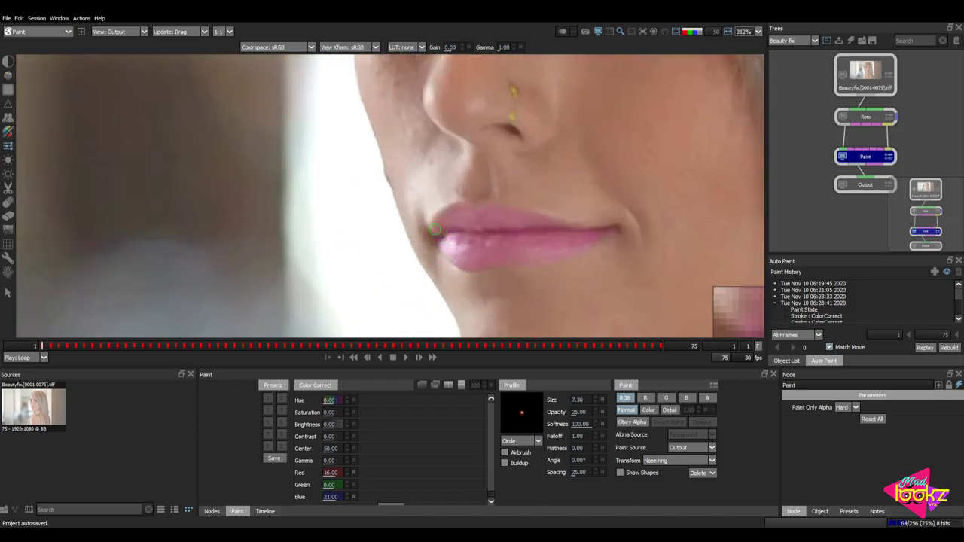
pyautogui.scroll(-5, 440, 233)
pyautogui.scroll(-4, 512, 242)
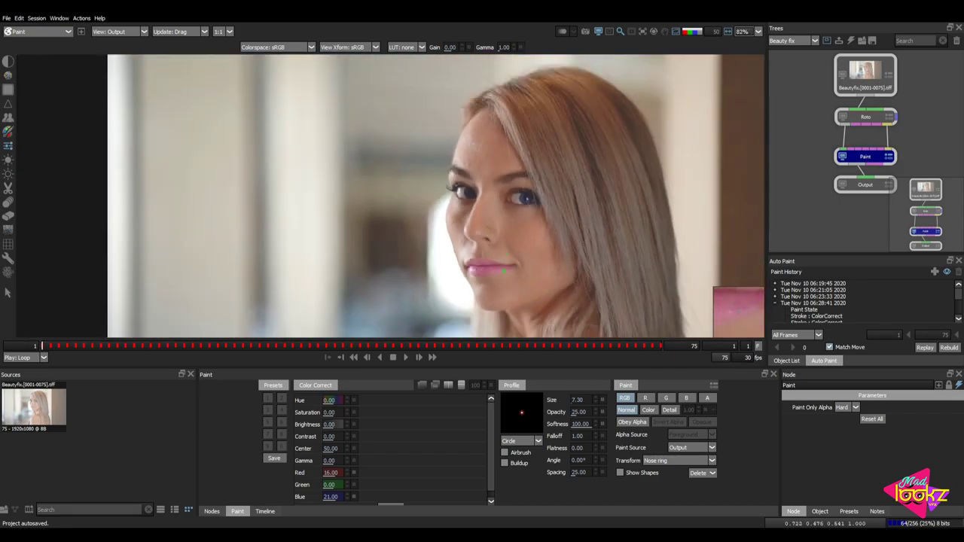
# Select the latest lip paint entry in the paint history and set its match-move transform to the Lips layer.
pyautogui.click(796, 303)
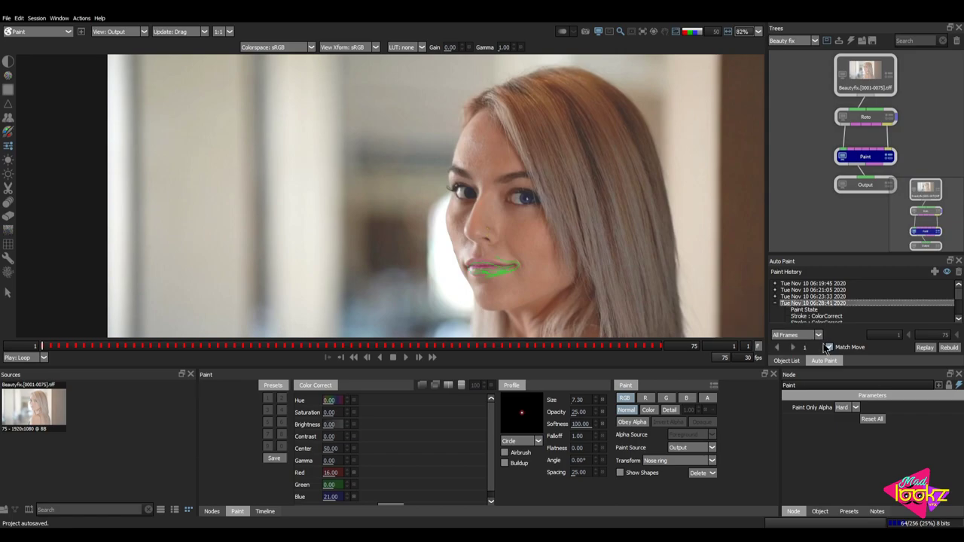
pyautogui.click(692, 460)
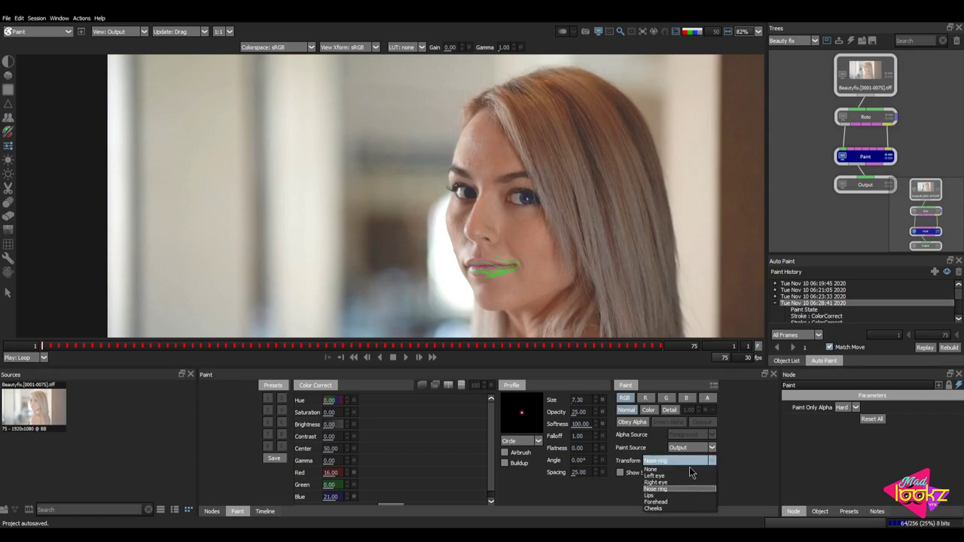
pyautogui.click(656, 495)
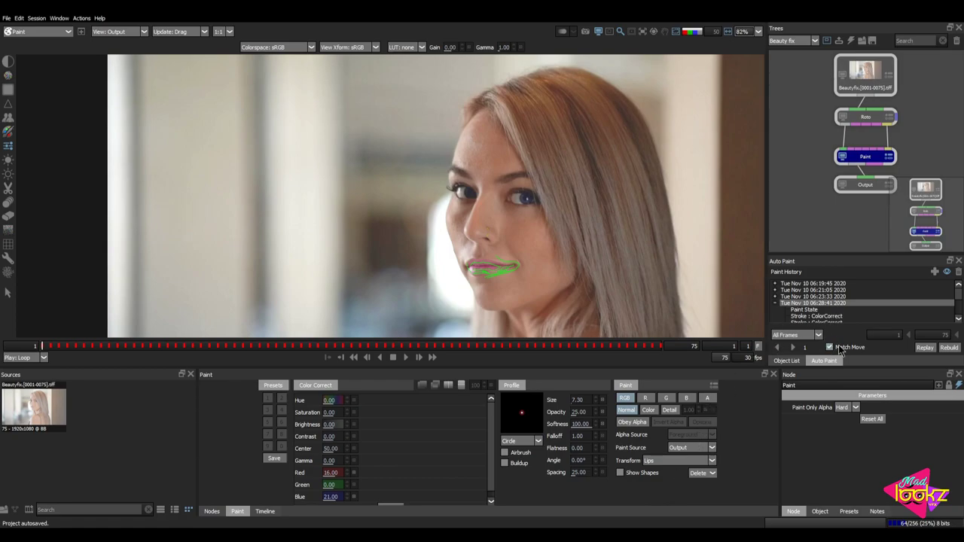
# Propagate the lip paint through the clip's frames with Match Move, and return to the first frame.
pyautogui.click(792, 347)
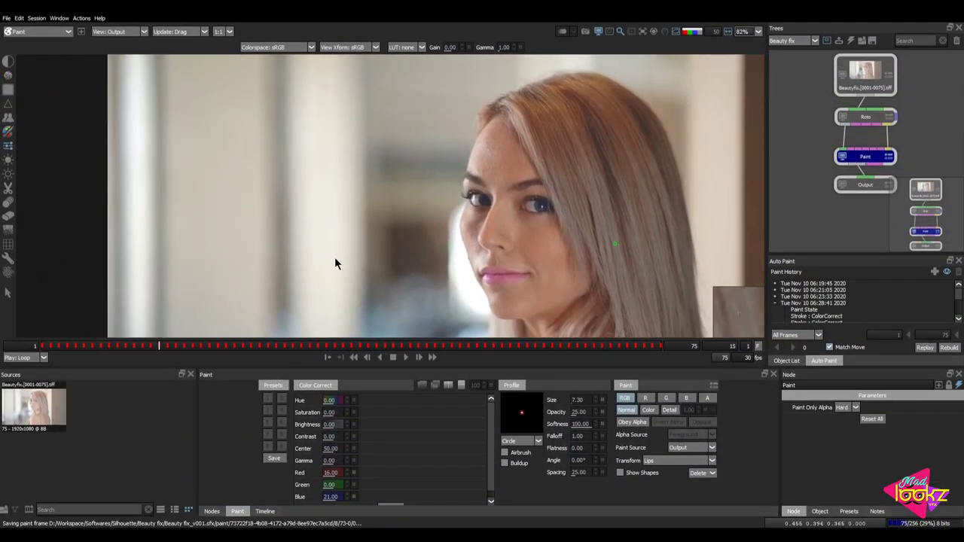
pyautogui.press('Home')
pyautogui.scroll(-3, 320, 181)
pyautogui.moveTo(320, 180); pyautogui.dragTo(241, 182)
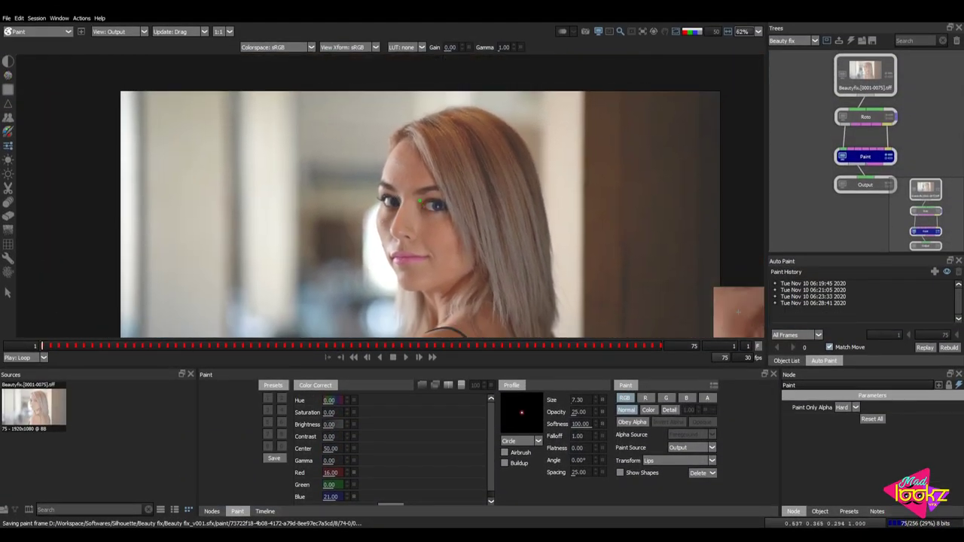
# Examine the forehead skin texture and highlights up close, including at frame 35.
pyautogui.scroll(4, 301, 164)
pyautogui.moveTo(407, 219); pyautogui.dragTo(375, 203)
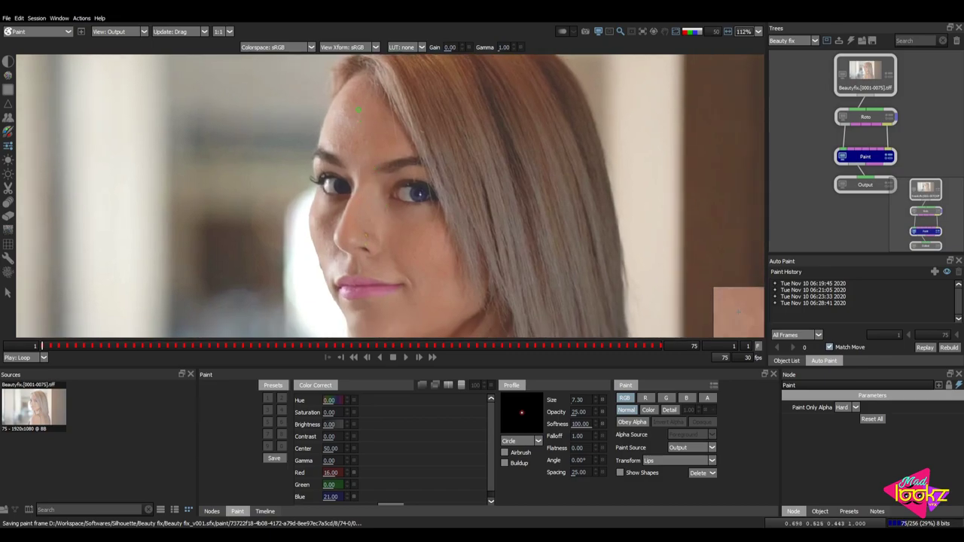
pyautogui.scroll(2, 344, 118)
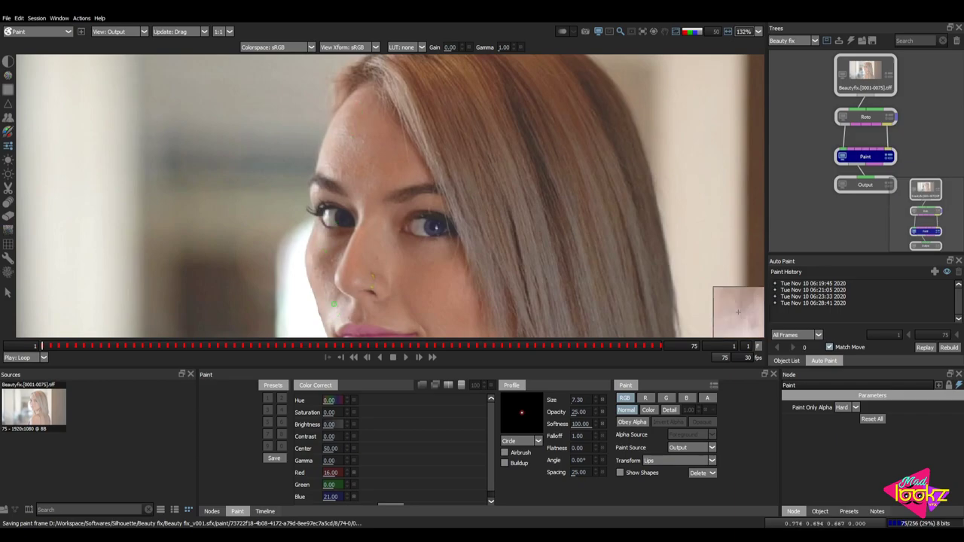
pyautogui.scroll(5, 350, 149)
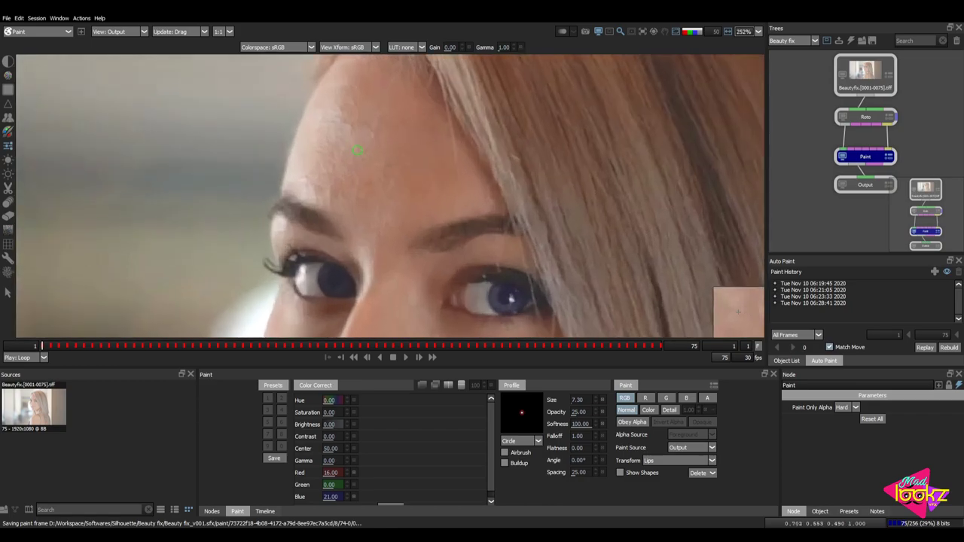
pyautogui.press('Home')
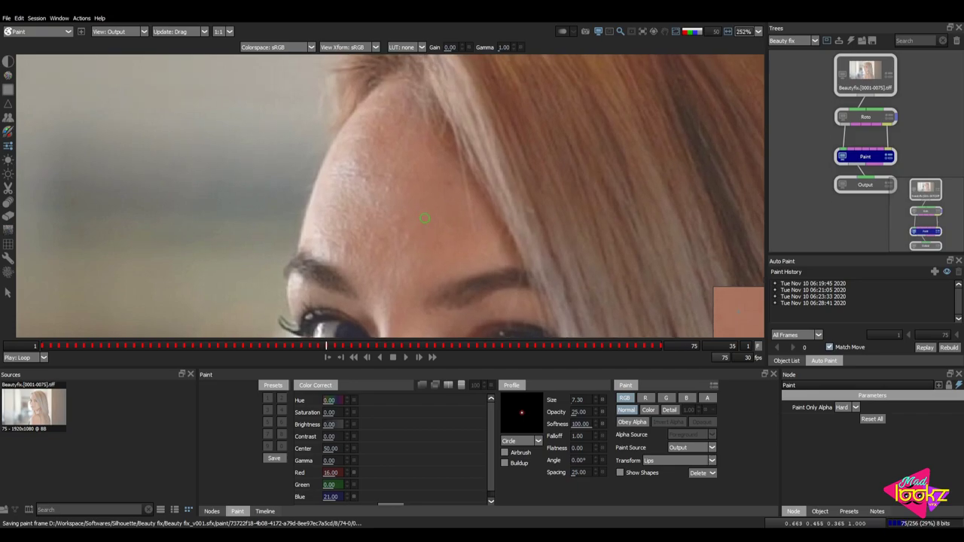
pyautogui.scroll(-3, 452, 192)
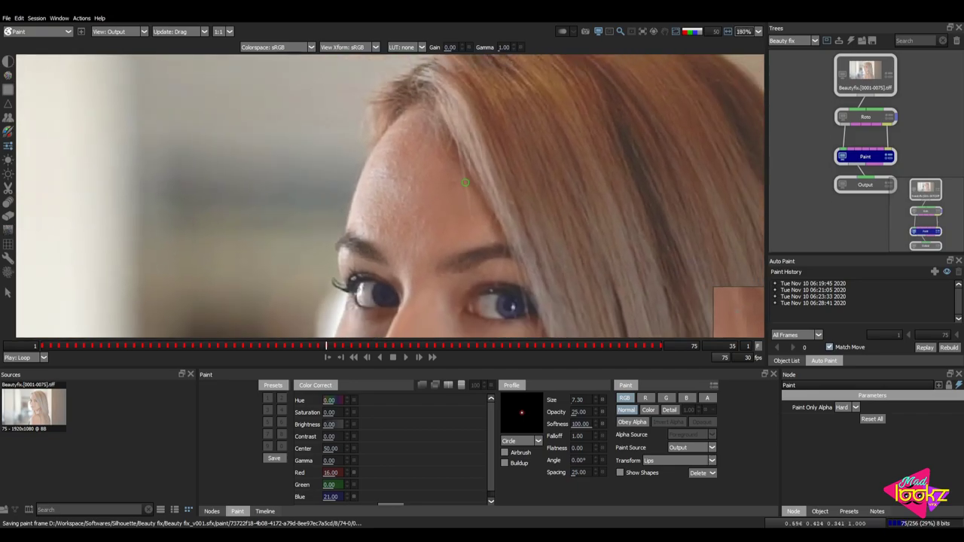
pyautogui.scroll(2, 412, 212)
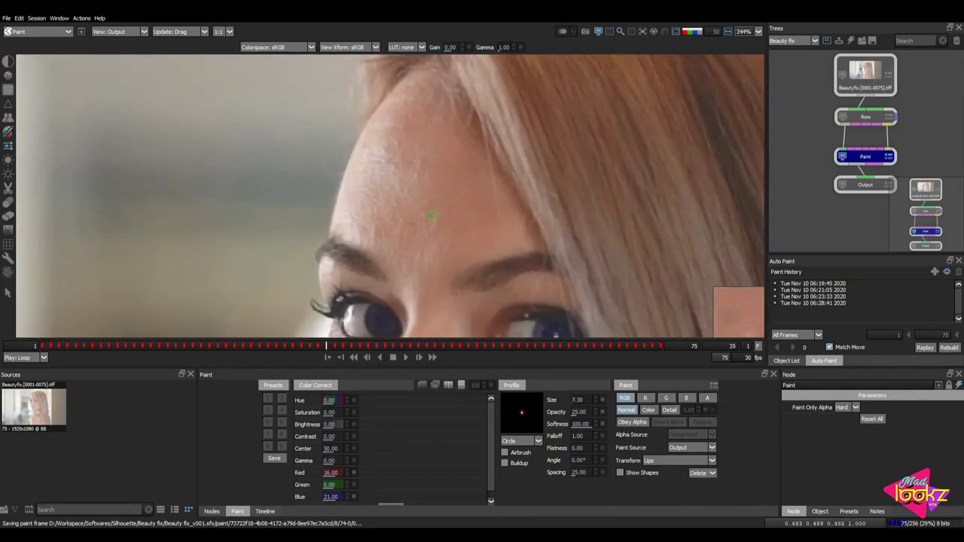
pyautogui.scroll(-2, 412, 199)
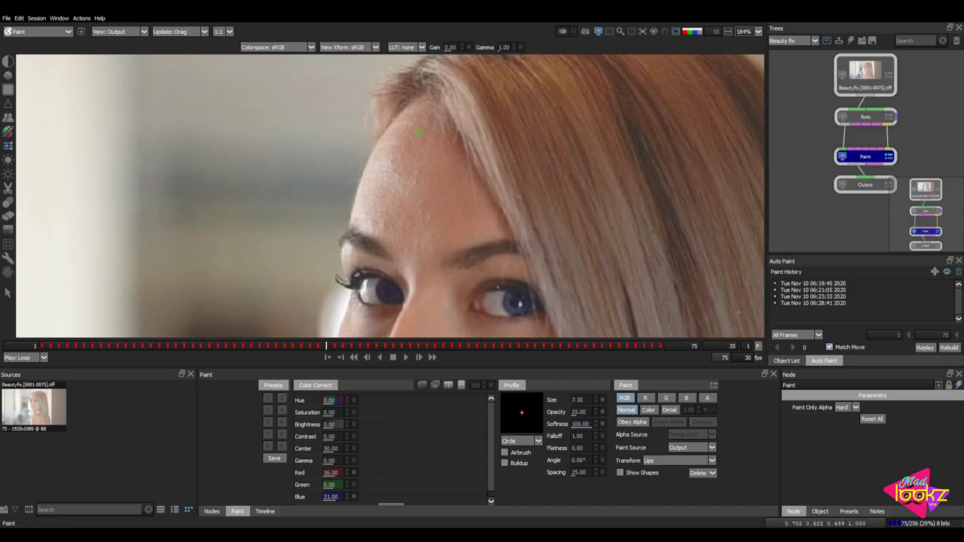
# Switch the viewer to the Color Layer and examine the smoothed color of the face and hair.
pyautogui.click(123, 31)
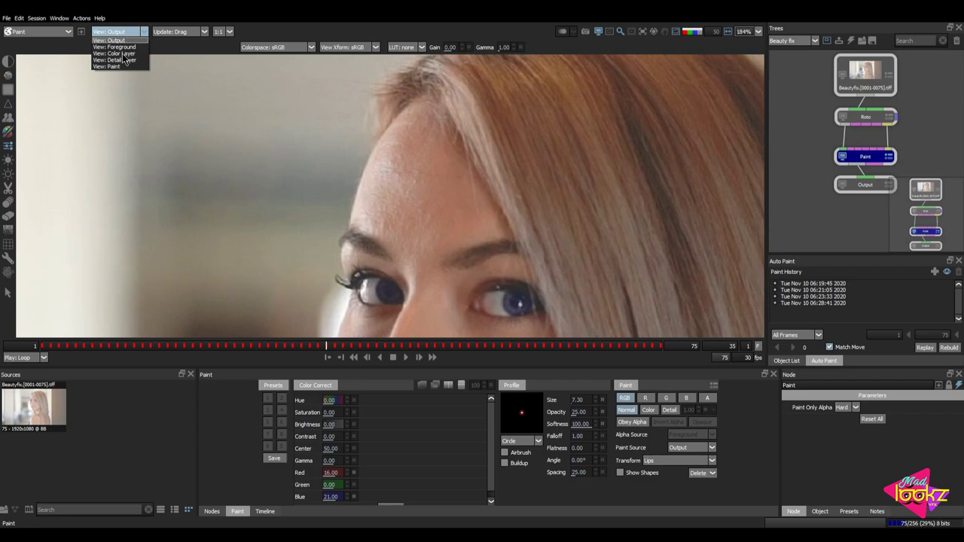
pyautogui.click(123, 54)
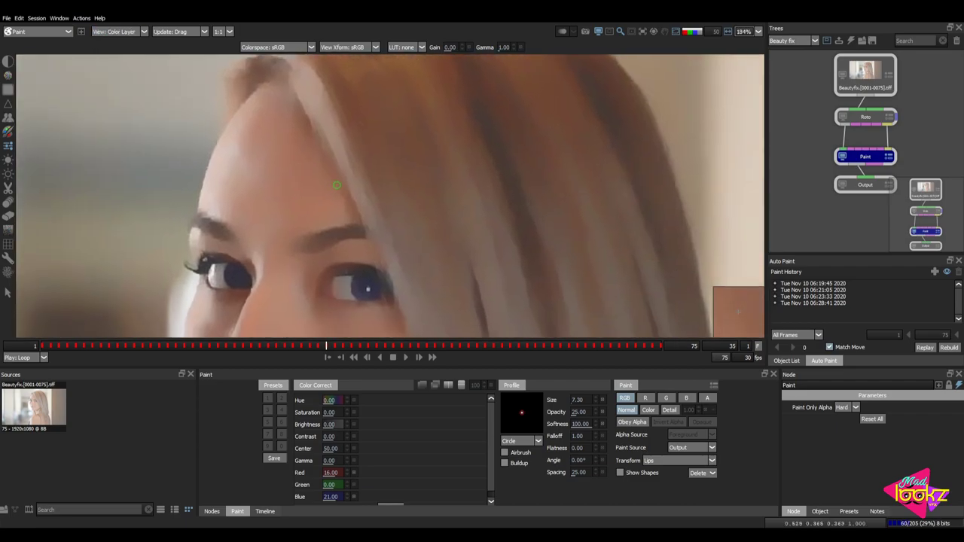
pyautogui.scroll(-5, 335, 185)
pyautogui.moveTo(382, 226); pyautogui.dragTo(448, 181)
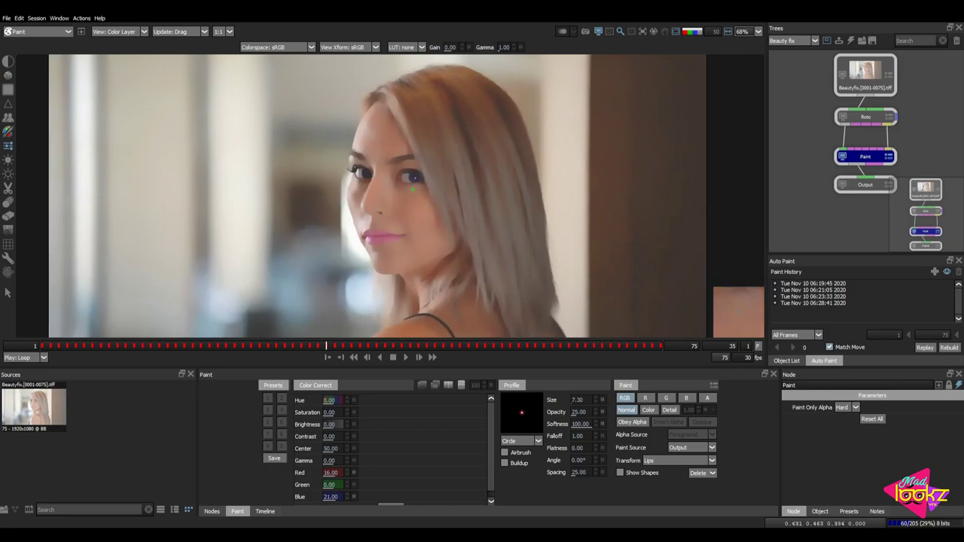
pyautogui.scroll(3, 415, 192)
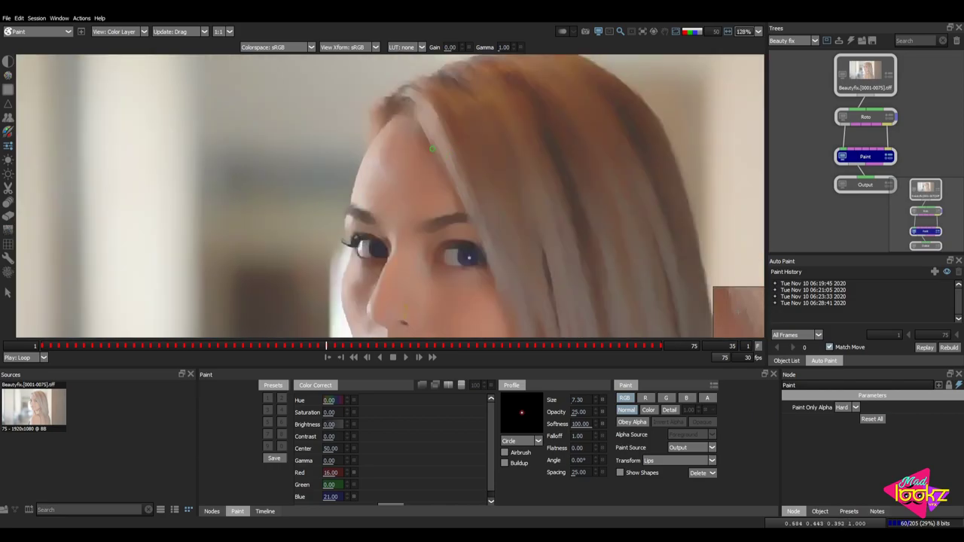
# Switch the viewer to the Detail Layer and examine the texture on the face and forehead.
pyautogui.click(128, 35)
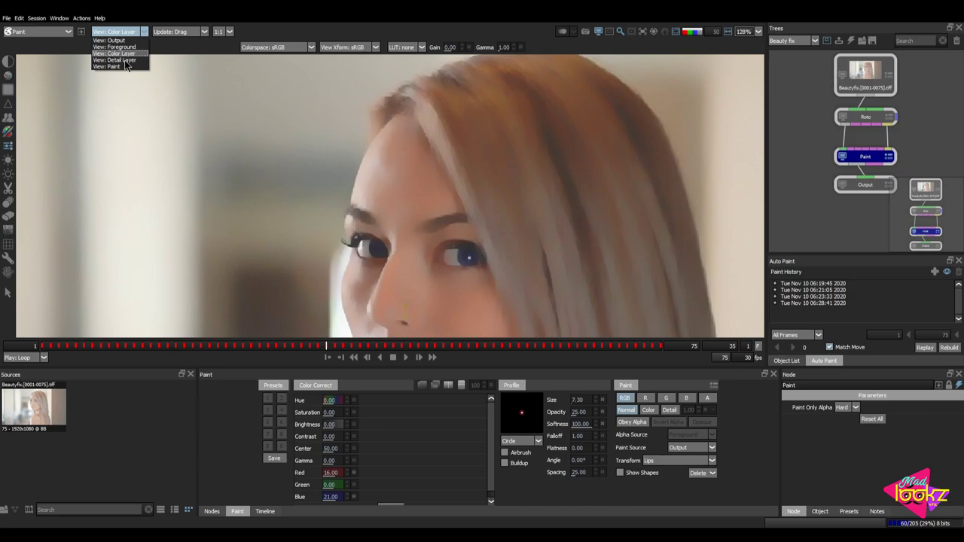
pyautogui.click(120, 59)
pyautogui.scroll(-2, 383, 187)
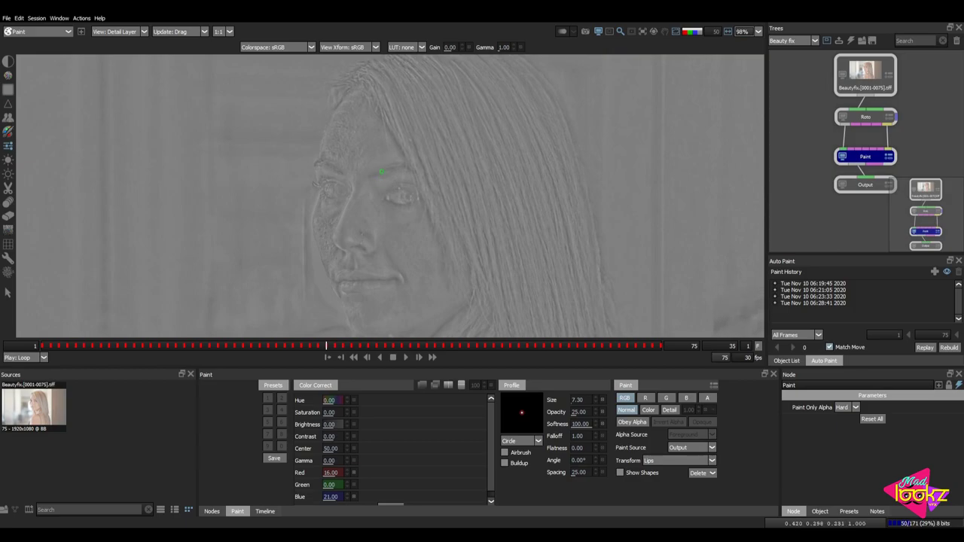
pyautogui.scroll(3, 381, 172)
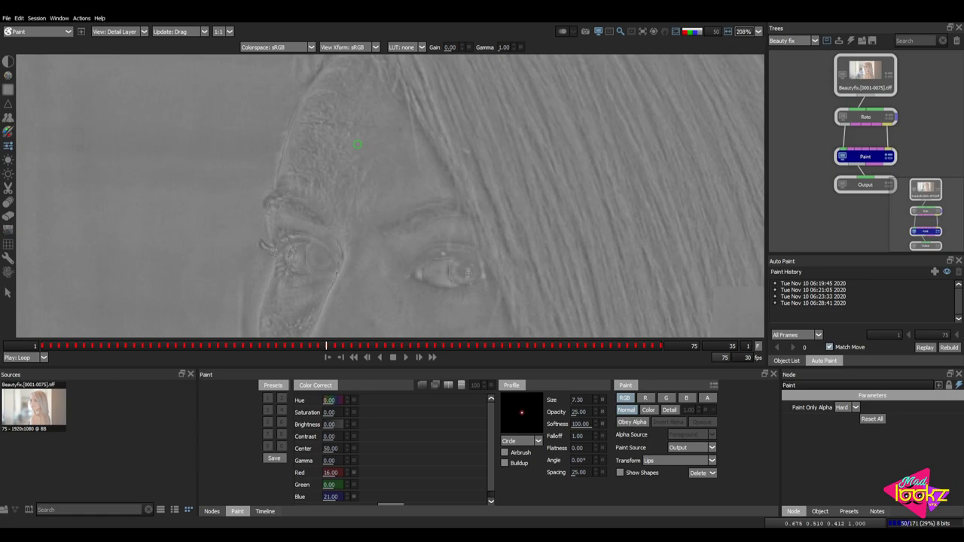
# Set the viewer back to Output and look closely at the forehead.
pyautogui.click(137, 33)
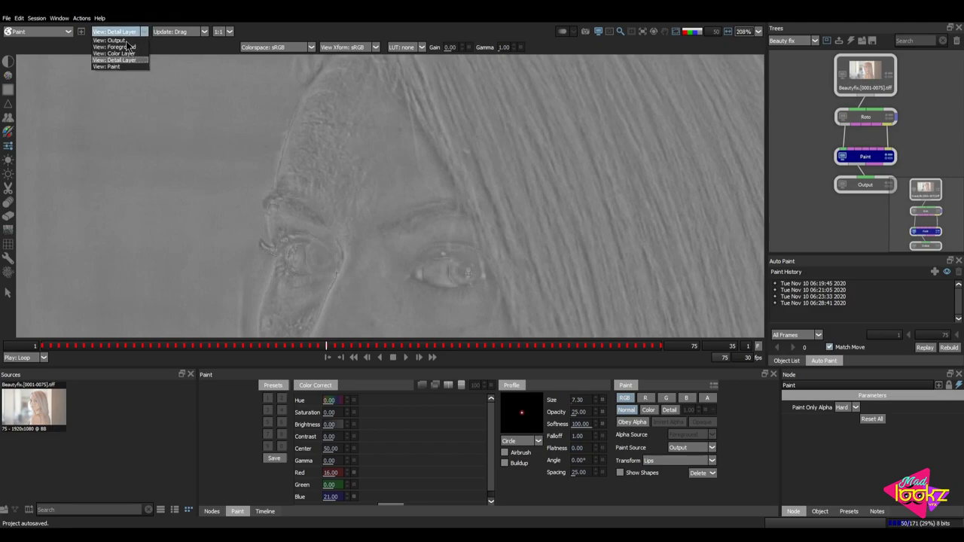
pyautogui.click(125, 41)
pyautogui.scroll(-4, 381, 246)
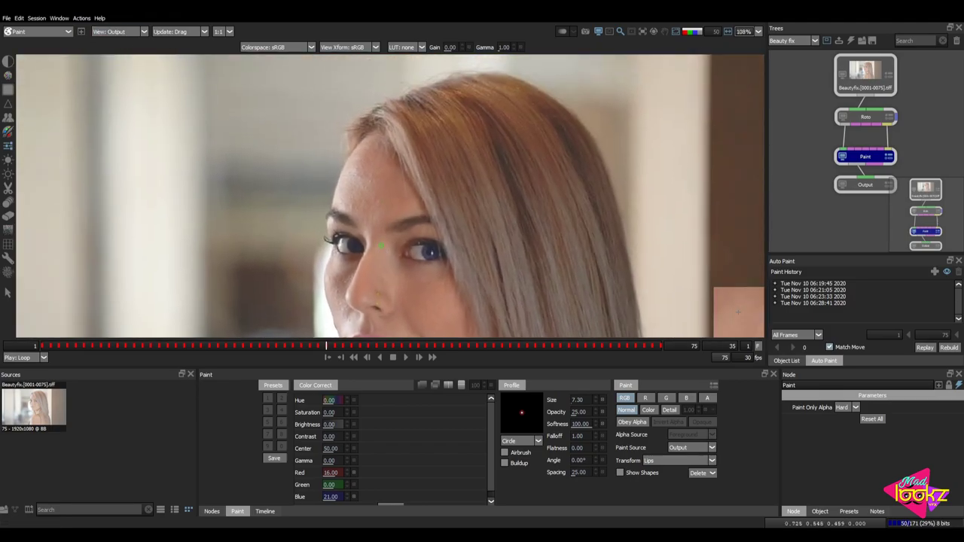
pyautogui.scroll(5, 381, 246)
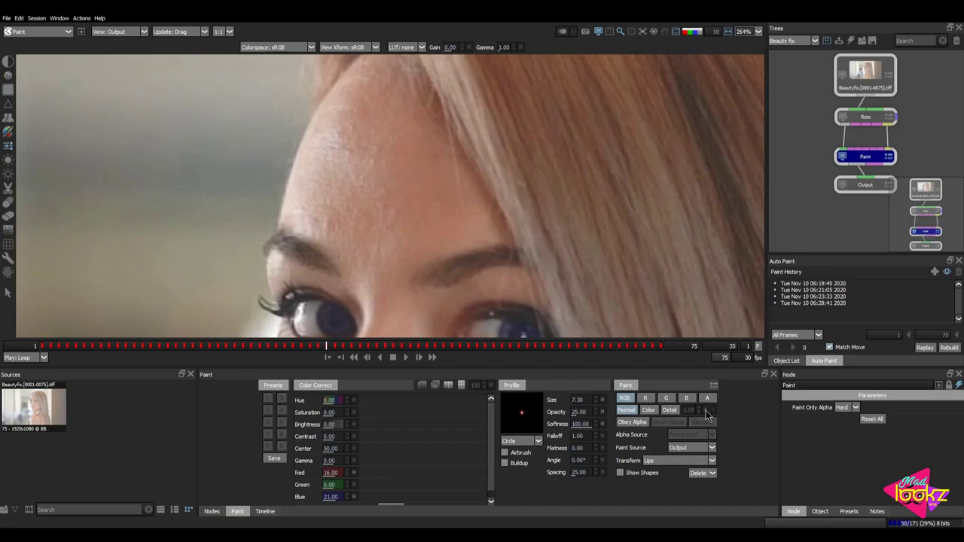
# Try the Color and Detail paint modes and restore Normal mode.
pyautogui.click(644, 410)
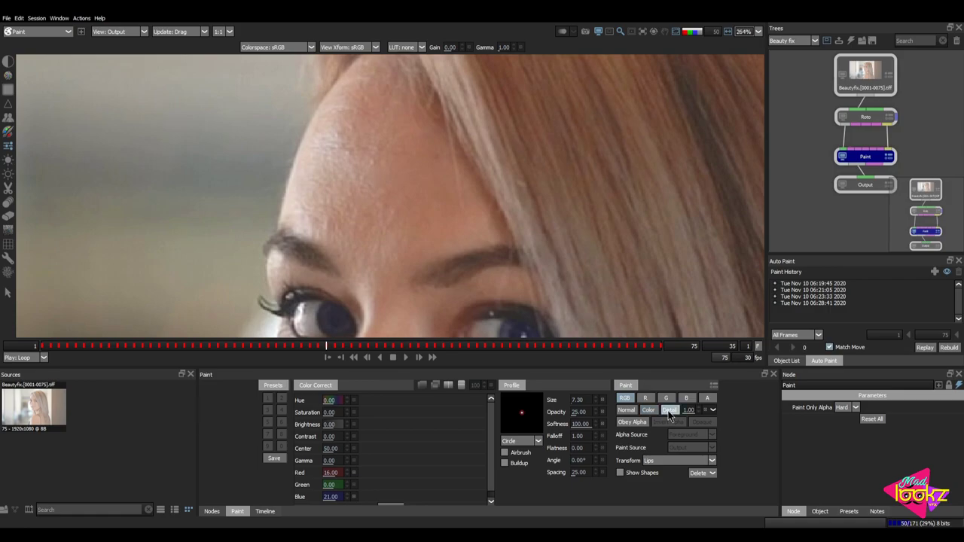
pyautogui.click(670, 411)
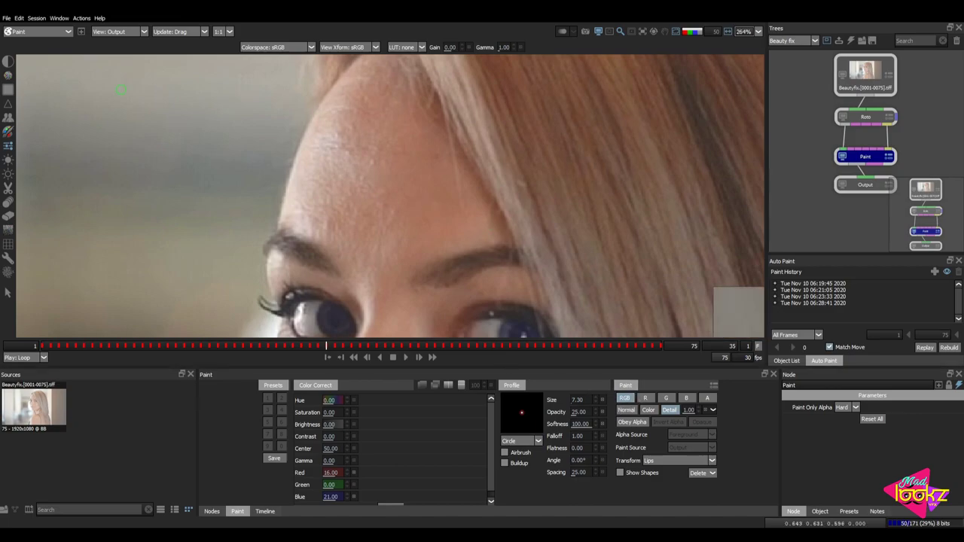
pyautogui.click(626, 411)
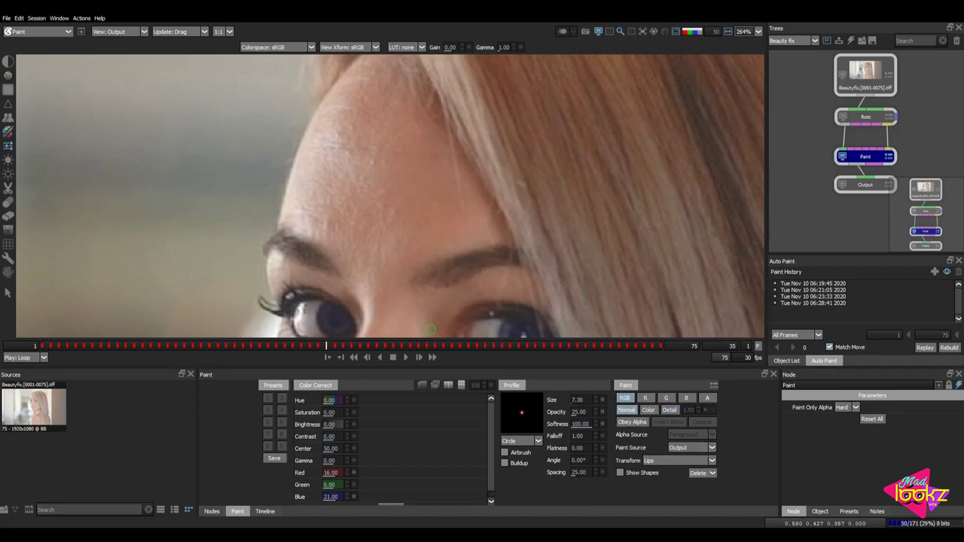
# Set up the Blur brush with a size of 46.66 and an opacity of 100.
pyautogui.click(8, 89)
pyautogui.moveTo(358, 211); pyautogui.dragTo(419, 242)
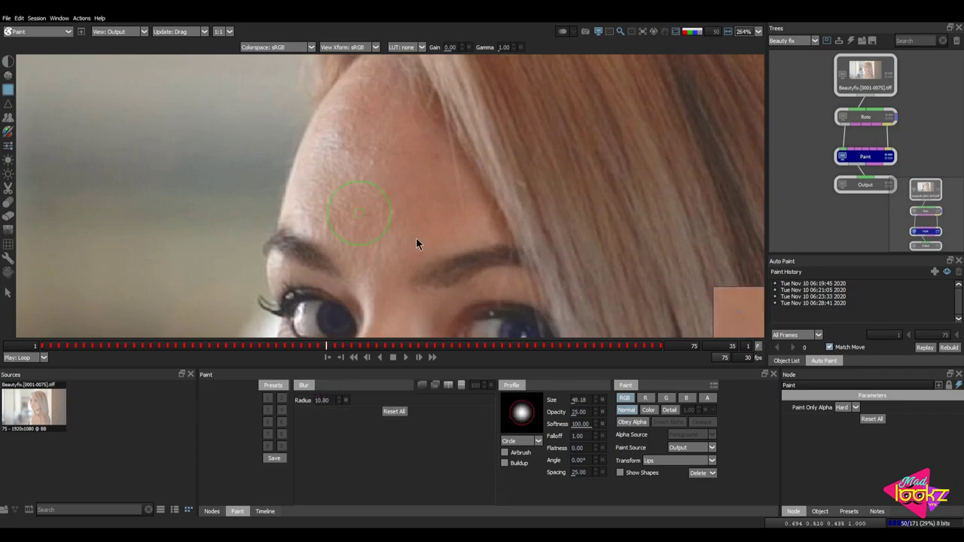
pyautogui.click(339, 212)
pyautogui.hotkey('ctrl', 'z')
pyautogui.click(601, 412)
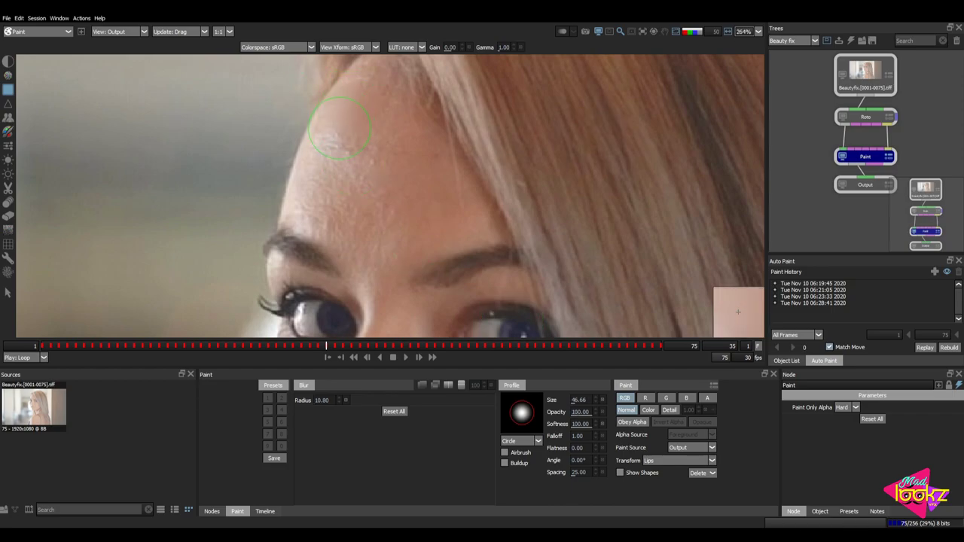
# Try blurring the forehead and its outer edge in Normal mode and in Color mode, undoing the strokes.
pyautogui.moveTo(329, 154)
pyautogui.mouseDown()
pyautogui.moveTo(301, 131)
pyautogui.moveTo(339, 98)
pyautogui.mouseUp()
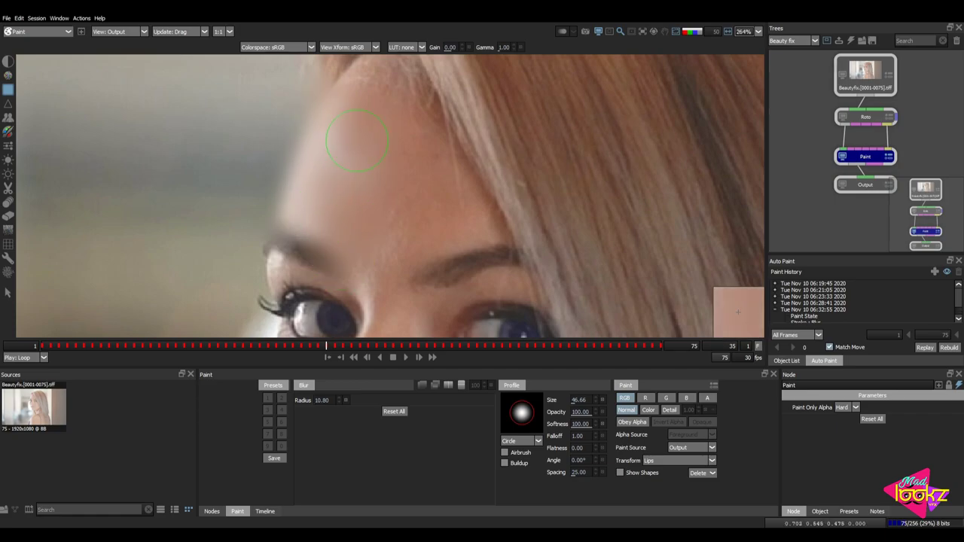
pyautogui.hotkey('ctrl', 'z')
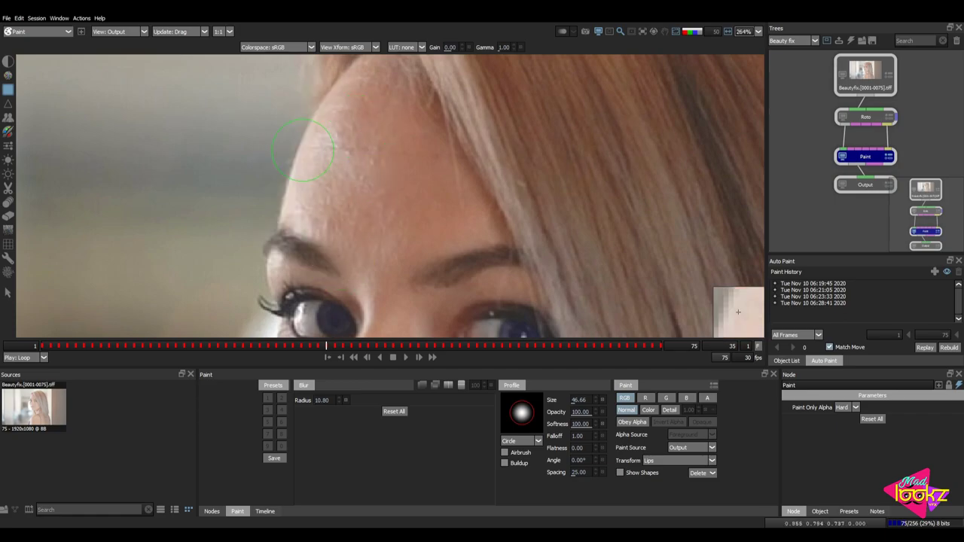
pyautogui.click(648, 409)
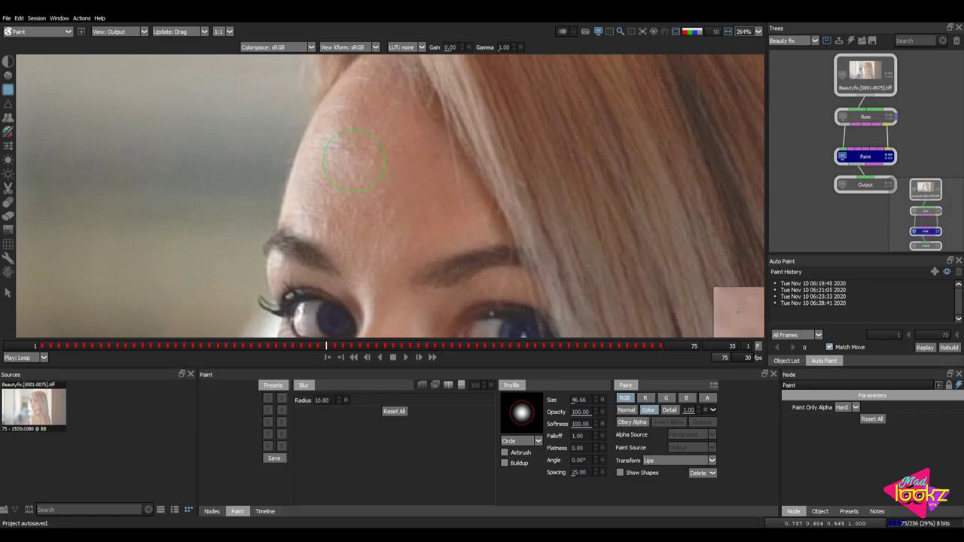
pyautogui.moveTo(322, 104)
pyautogui.mouseDown()
pyautogui.moveTo(288, 189)
pyautogui.moveTo(290, 234)
pyautogui.moveTo(336, 111)
pyautogui.mouseUp()
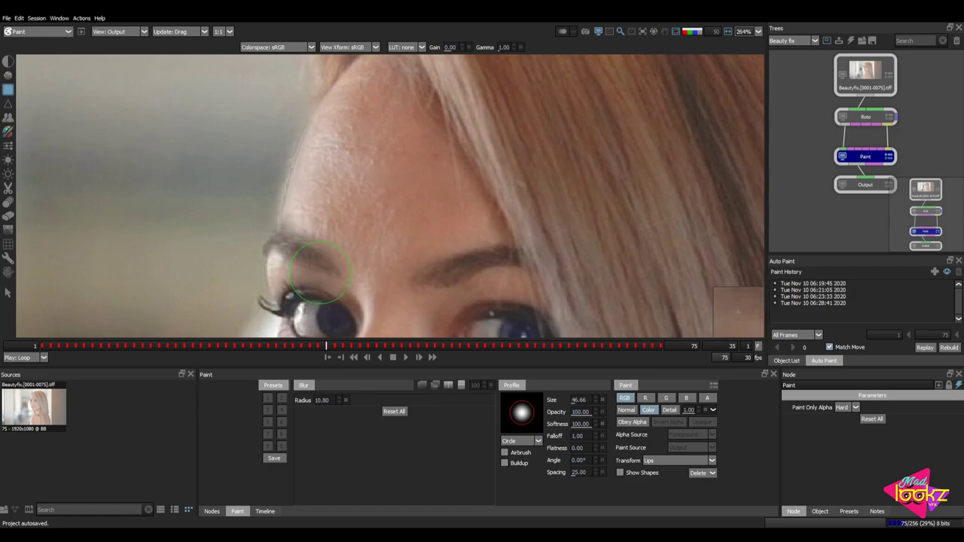
pyautogui.hotkey('ctrl', 'z')
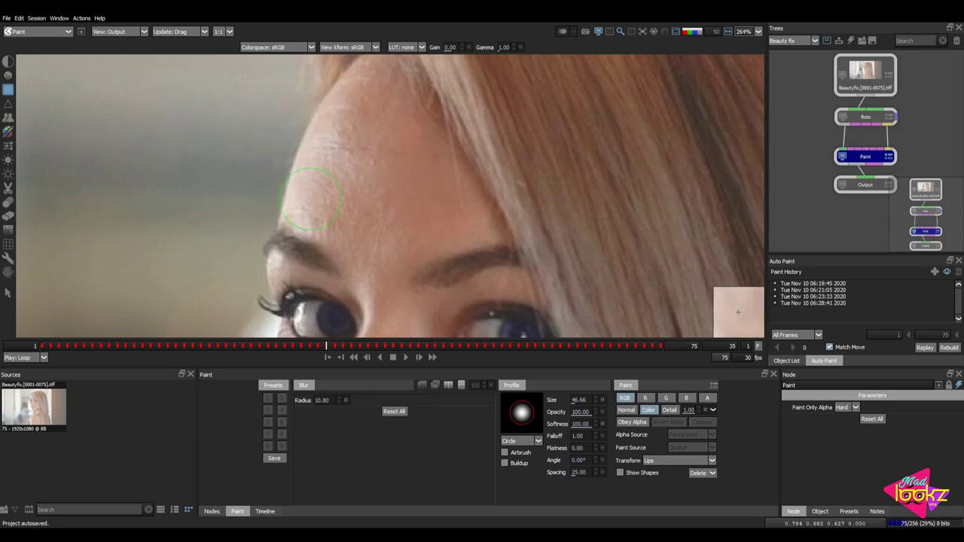
pyautogui.moveTo(324, 105)
pyautogui.mouseDown()
pyautogui.moveTo(292, 220)
pyautogui.moveTo(302, 249)
pyautogui.mouseUp()
pyautogui.scroll(1, 317, 96)
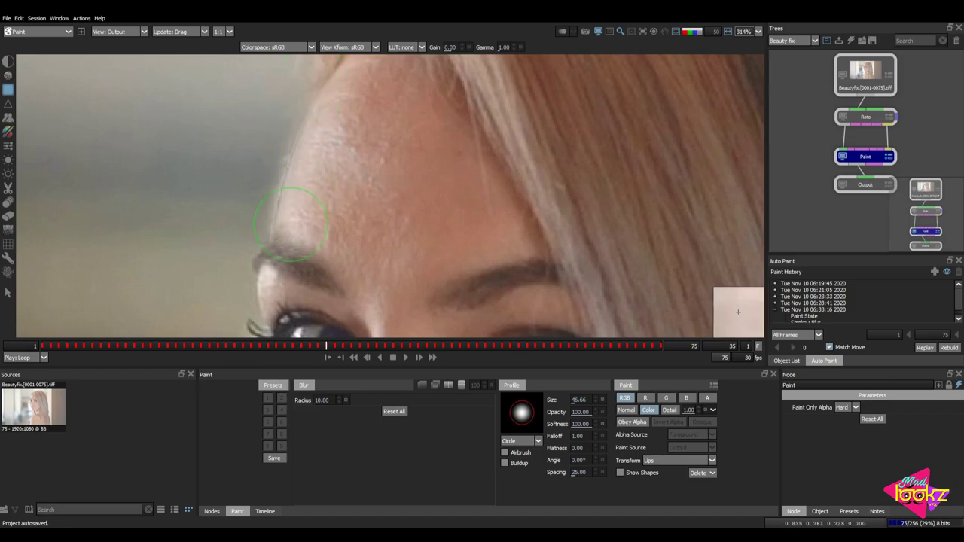
pyautogui.hotkey('ctrl', 'z')
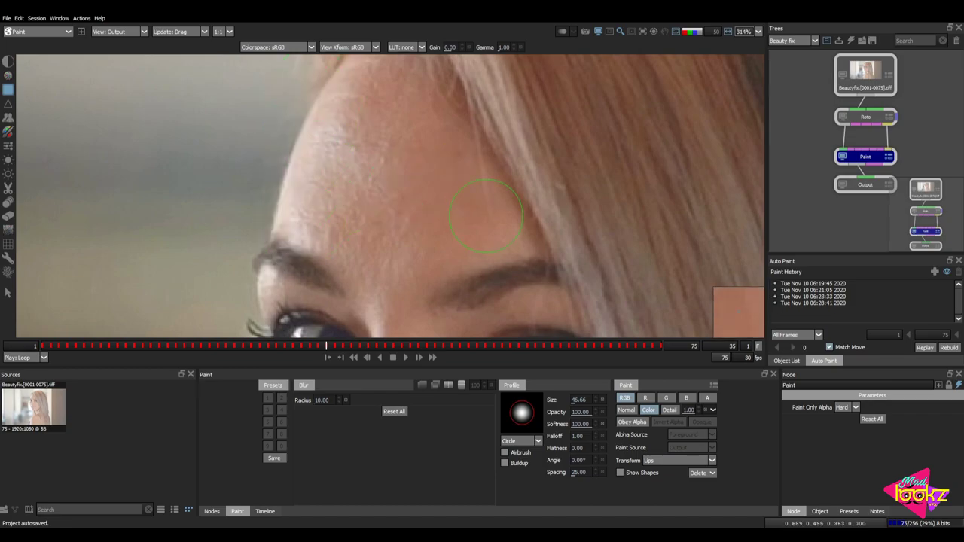
# Set the Blur brush to paint in Detail mode and frame the forehead.
pyautogui.click(670, 409)
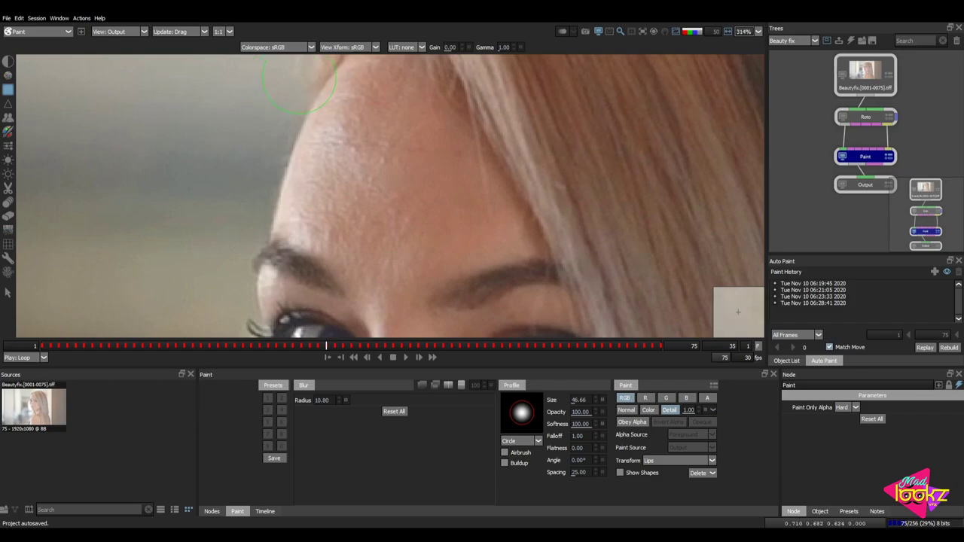
pyautogui.scroll(-2, 292, 82)
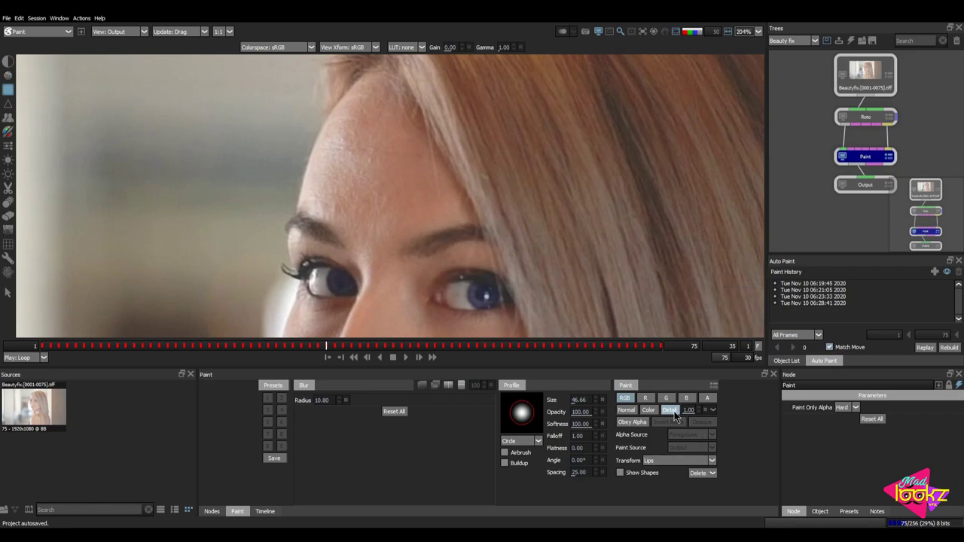
pyautogui.scroll(1, 352, 148)
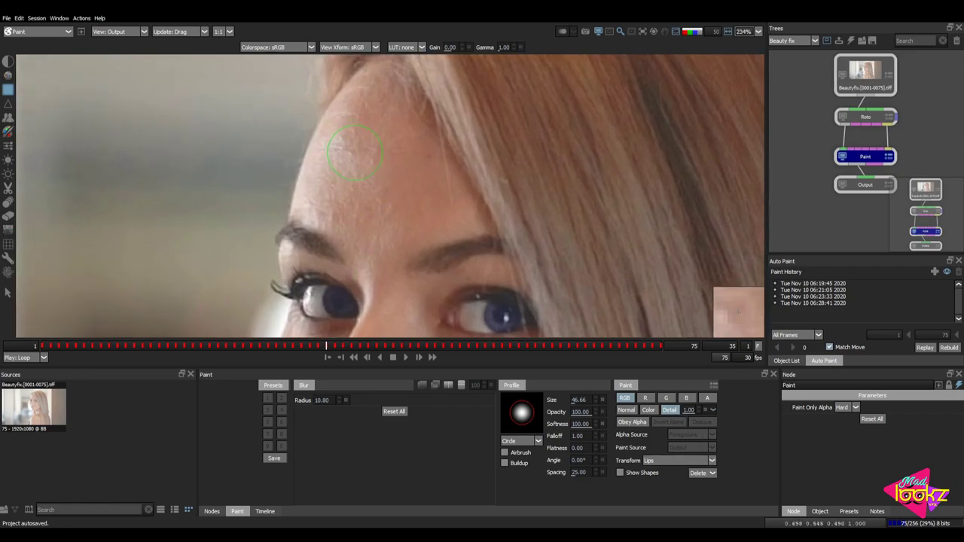
pyautogui.moveTo(354, 148); pyautogui.dragTo(342, 181)
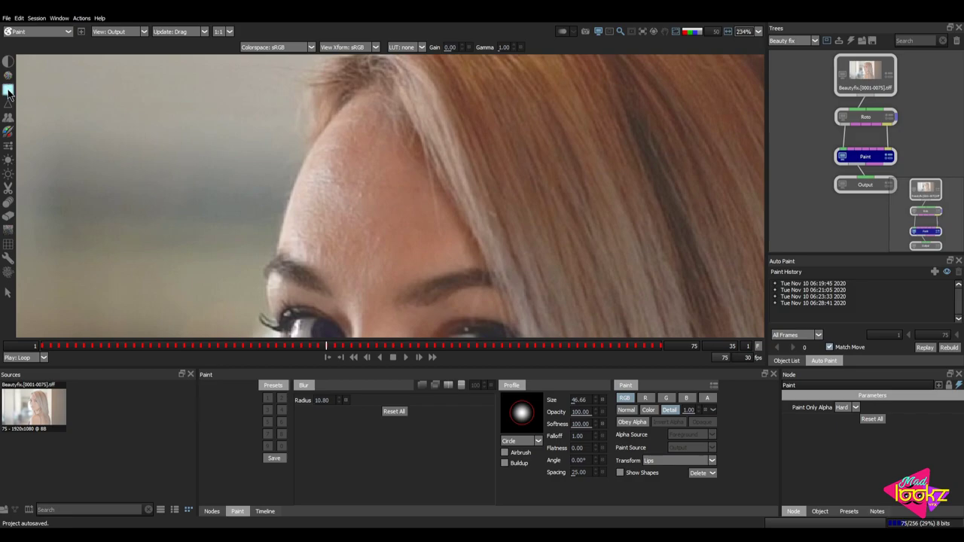
# Blur the skin texture across the forehead in Detail mode and compare the result with the foreground view.
pyautogui.click(713, 413)
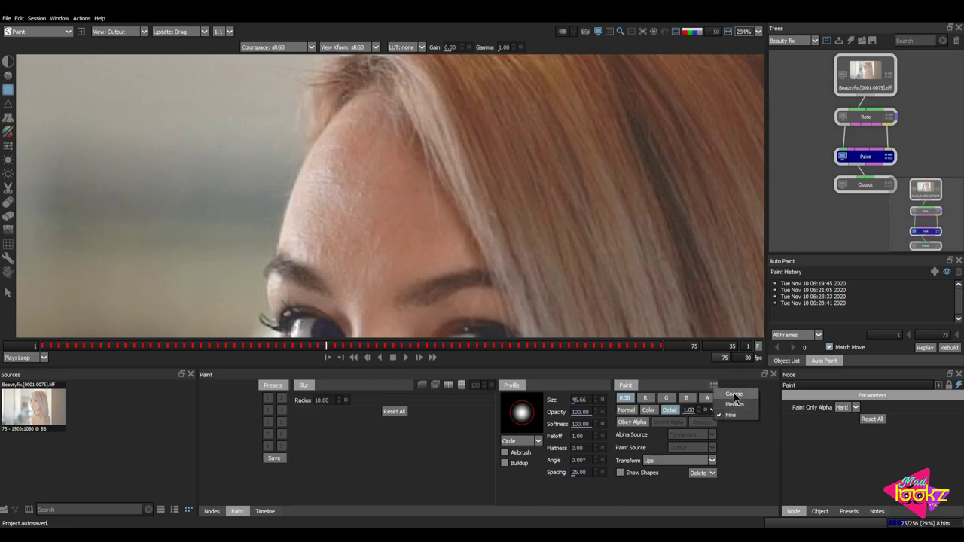
pyautogui.click(742, 436)
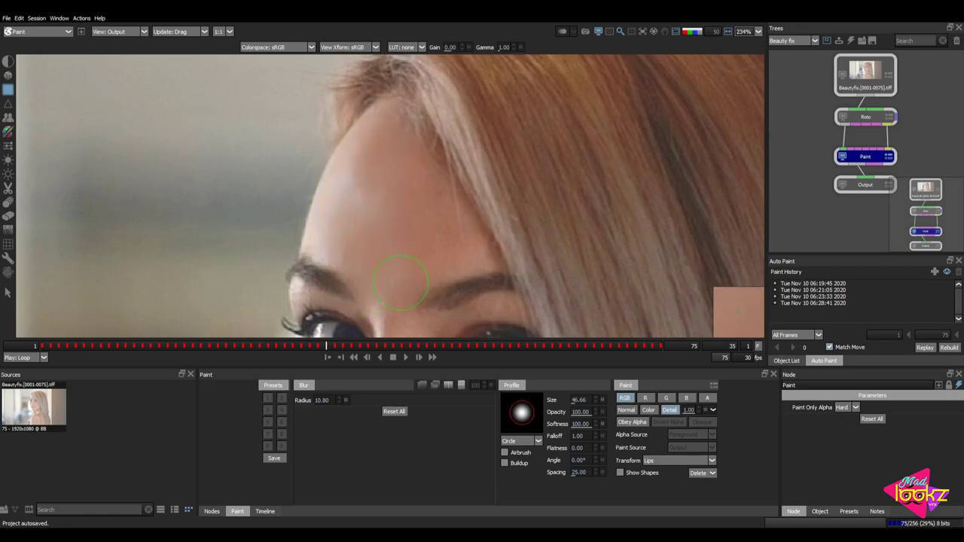
pyautogui.click(401, 281)
pyautogui.scroll(-2, 401, 281)
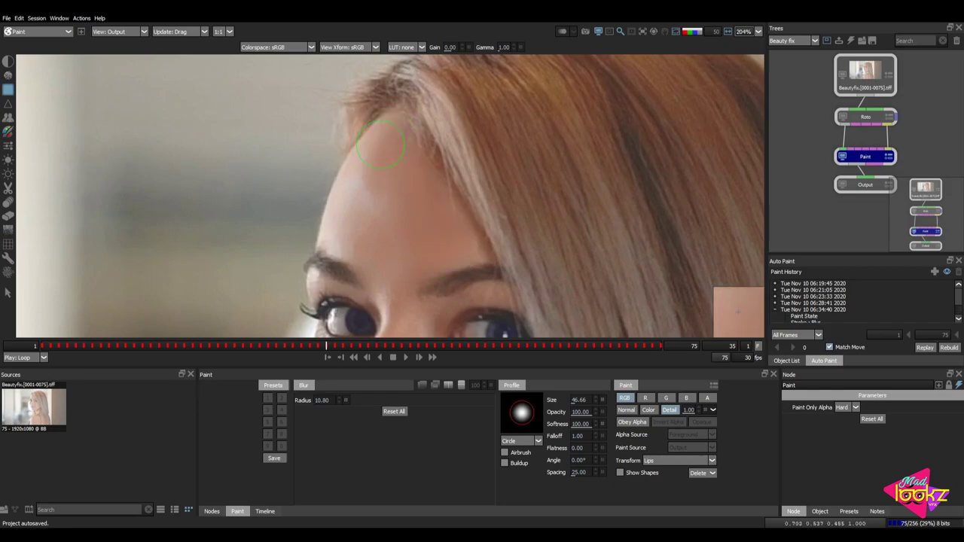
pyautogui.scroll(-5, 386, 138)
pyautogui.scroll(6, 418, 207)
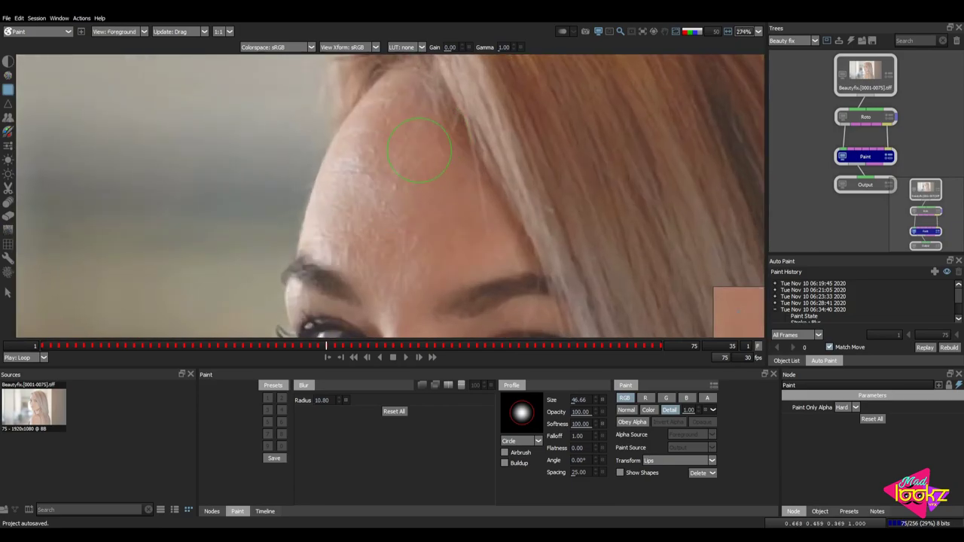
pyautogui.scroll(-1, 419, 259)
pyautogui.press('3')
pyautogui.scroll(-2, 441, 215)
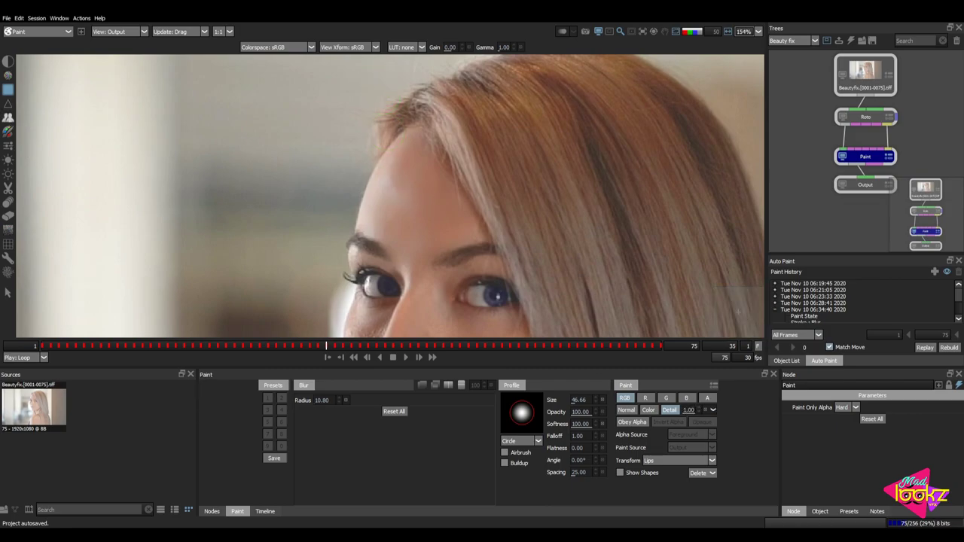
# Set up the Eraser to work in Normal mode with an opacity of 25.
pyautogui.click(7, 216)
pyautogui.scroll(1, 273, 201)
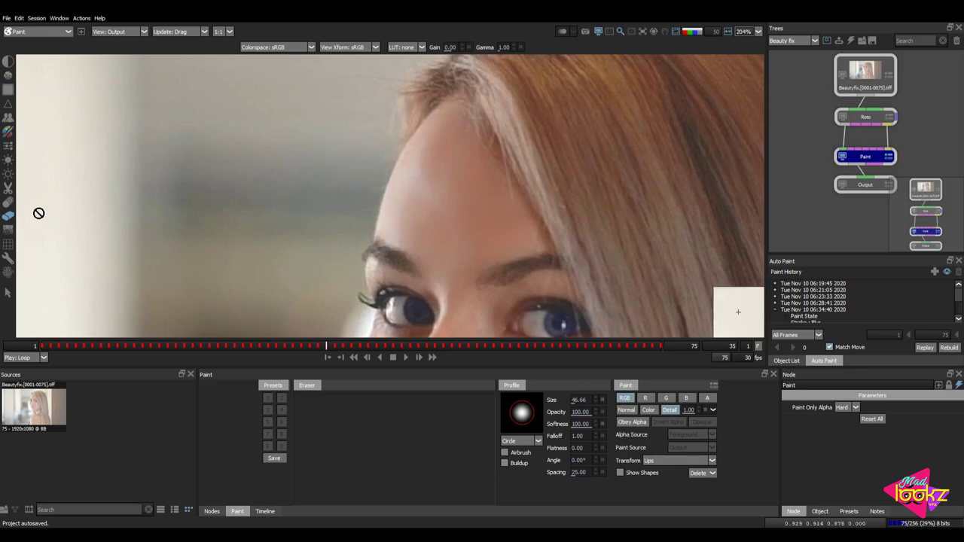
pyautogui.click(628, 410)
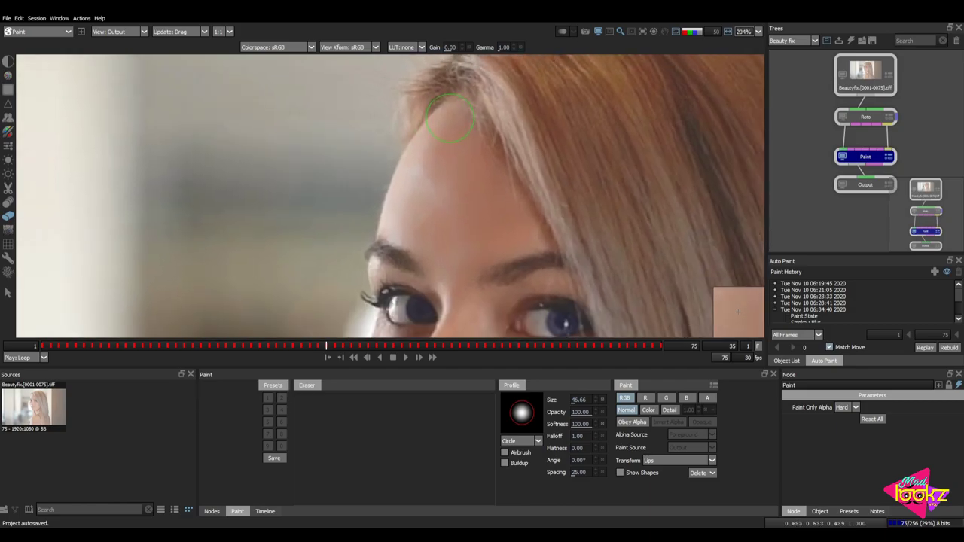
pyautogui.scroll(-1, 450, 117)
pyautogui.click(594, 412)
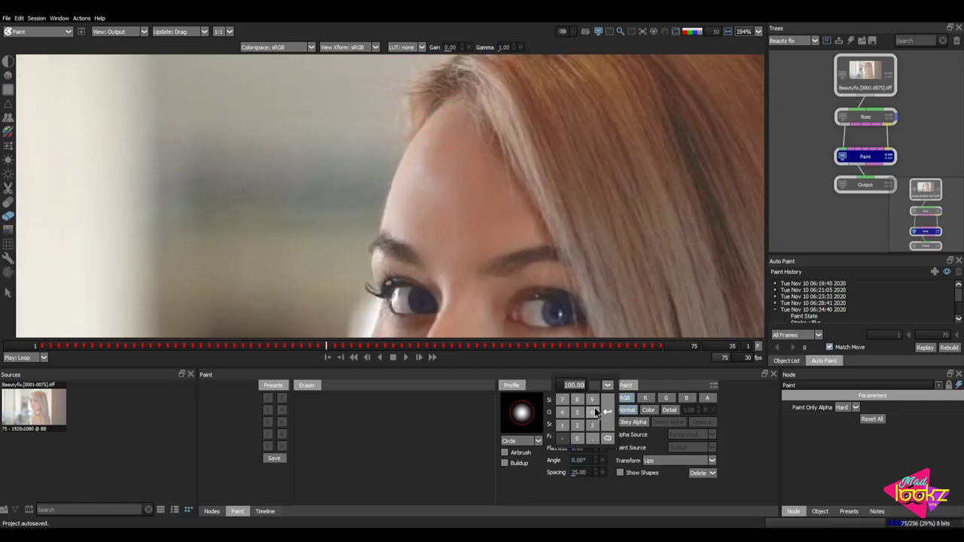
pyautogui.click(606, 411)
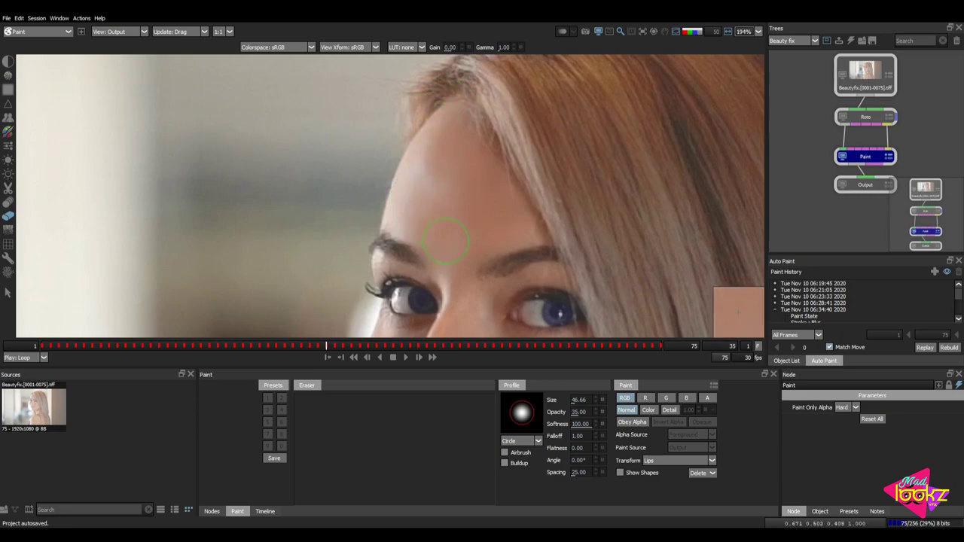
pyautogui.click(580, 411)
pyautogui.write('25')
pyautogui.press('Return')
# Examine the retouched forehead up close and from farther out, comparing the paint output with the foreground.
pyautogui.scroll(2, 477, 241)
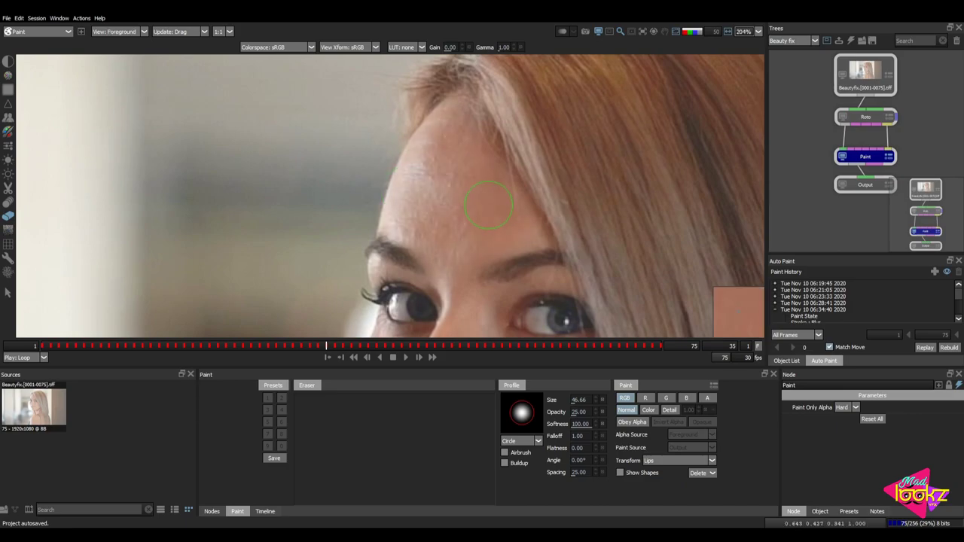
pyautogui.scroll(-2, 475, 153)
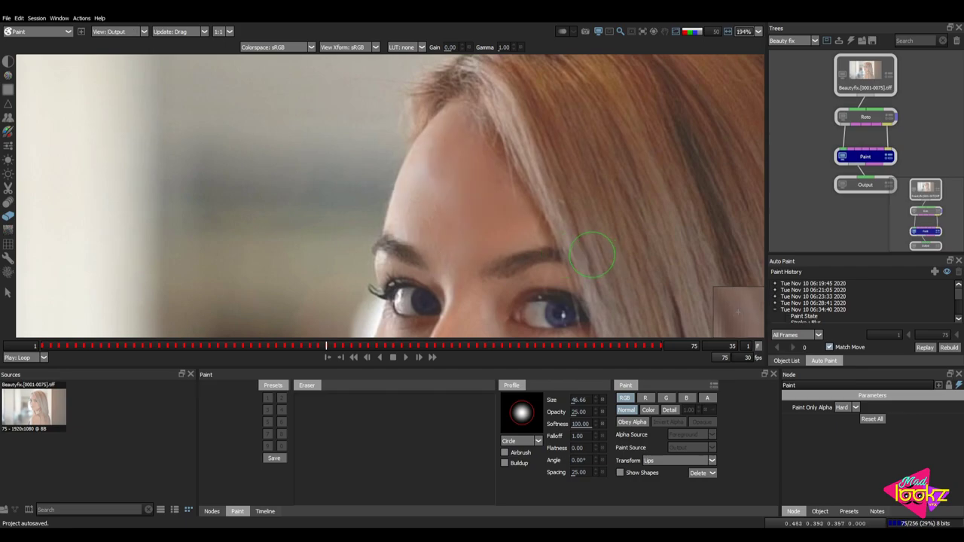
pyautogui.scroll(-3, 566, 256)
pyautogui.scroll(5, 566, 256)
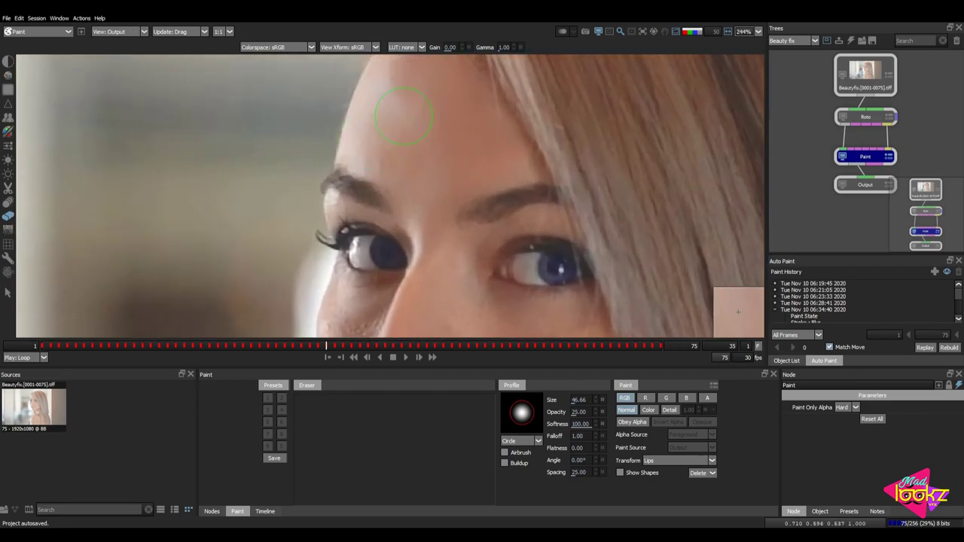
pyautogui.moveTo(399, 118); pyautogui.dragTo(418, 188)
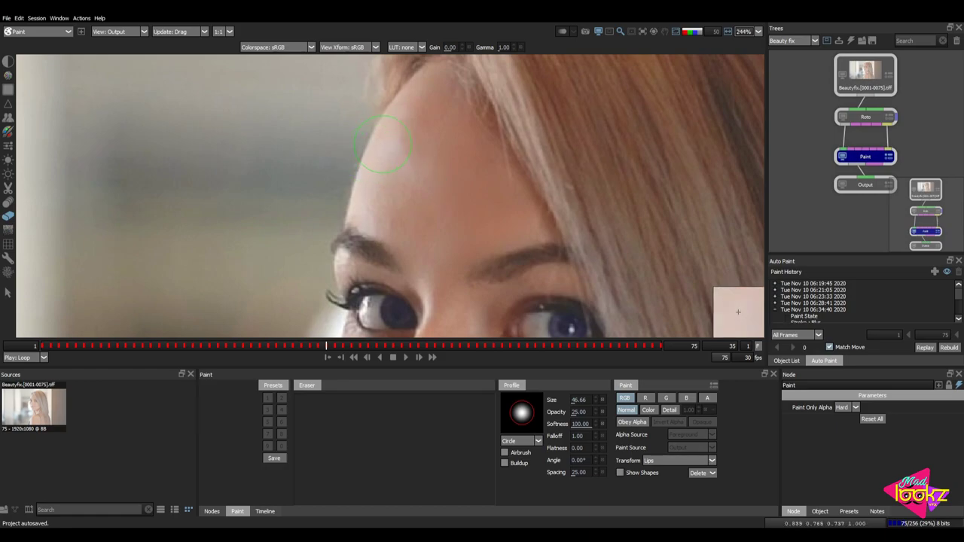
pyautogui.scroll(-1, 467, 198)
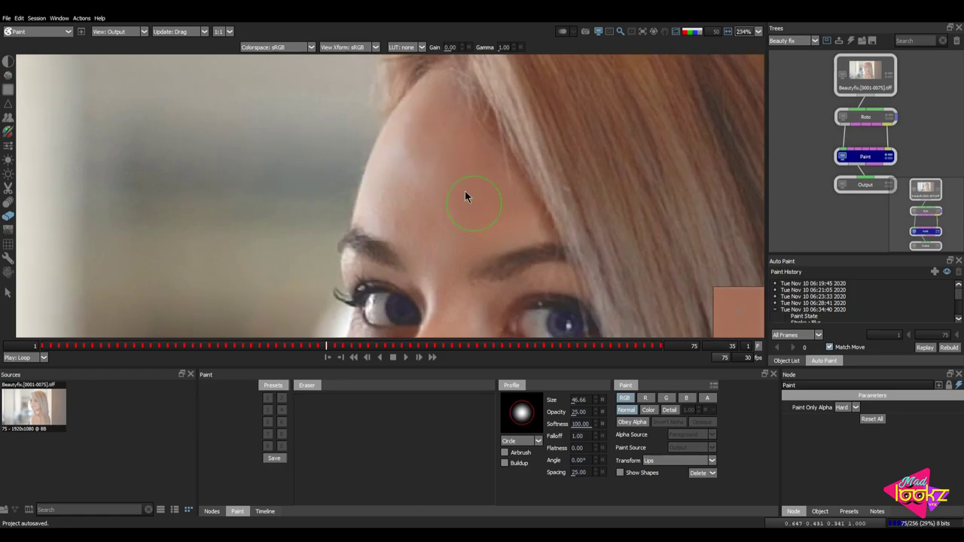
pyautogui.scroll(-10, 451, 196)
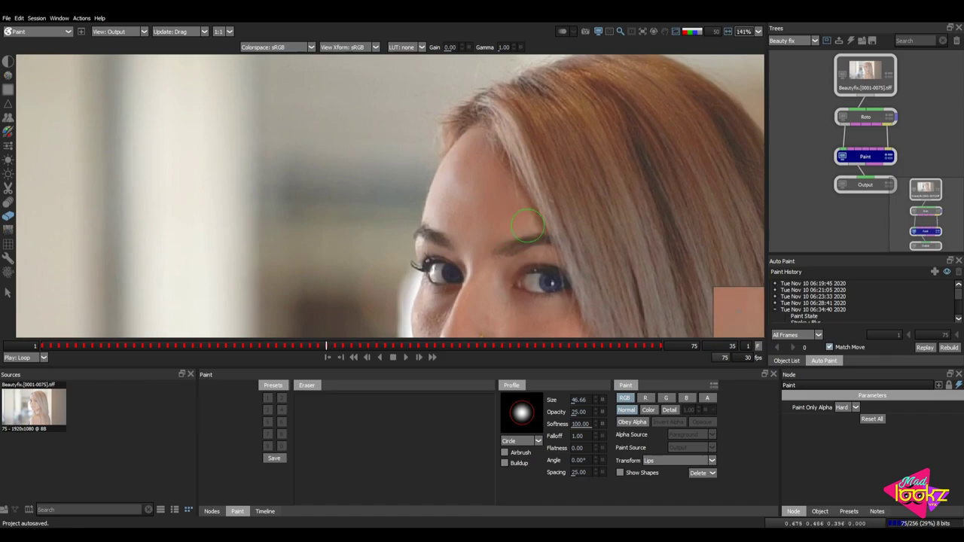
pyautogui.scroll(-3, 539, 237)
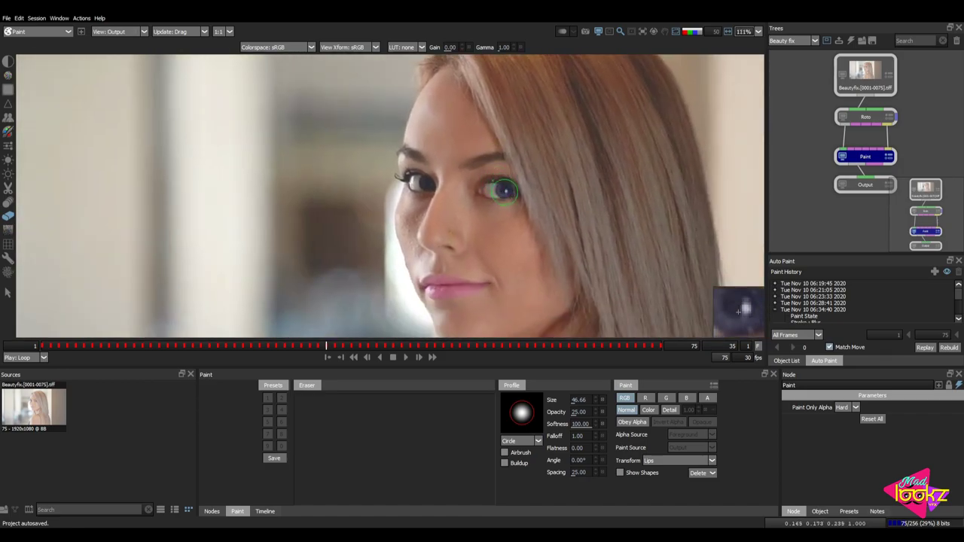
pyautogui.scroll(3, 450, 160)
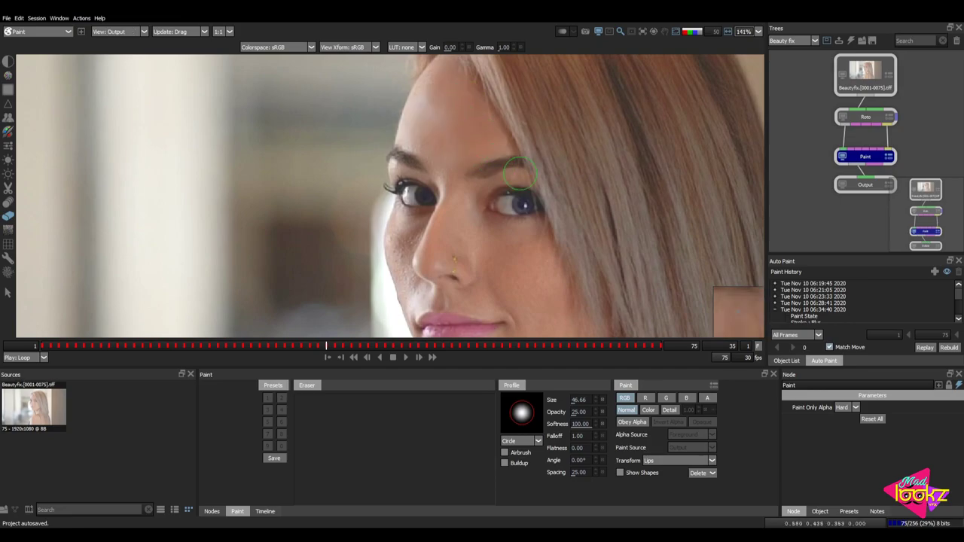
pyautogui.moveTo(526, 191); pyautogui.dragTo(512, 242)
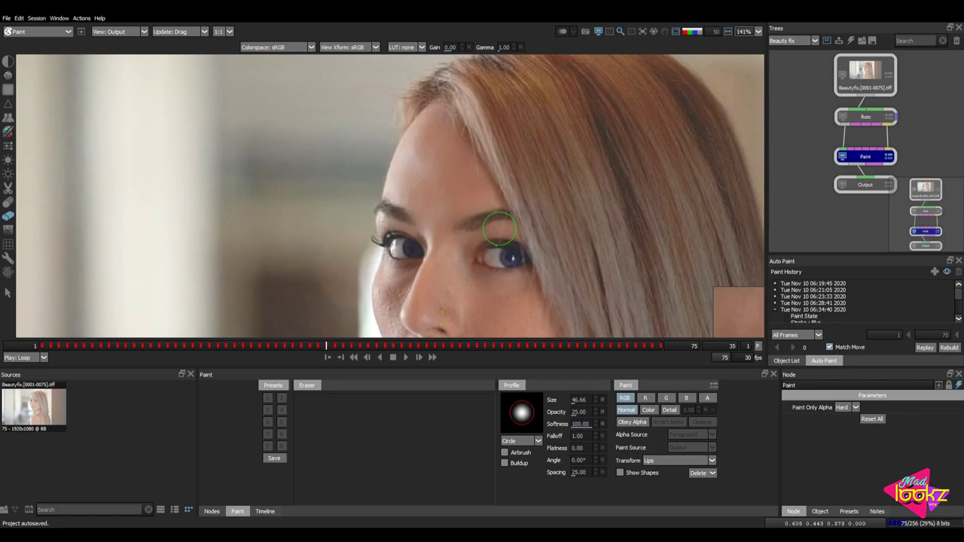
pyautogui.scroll(2, 455, 192)
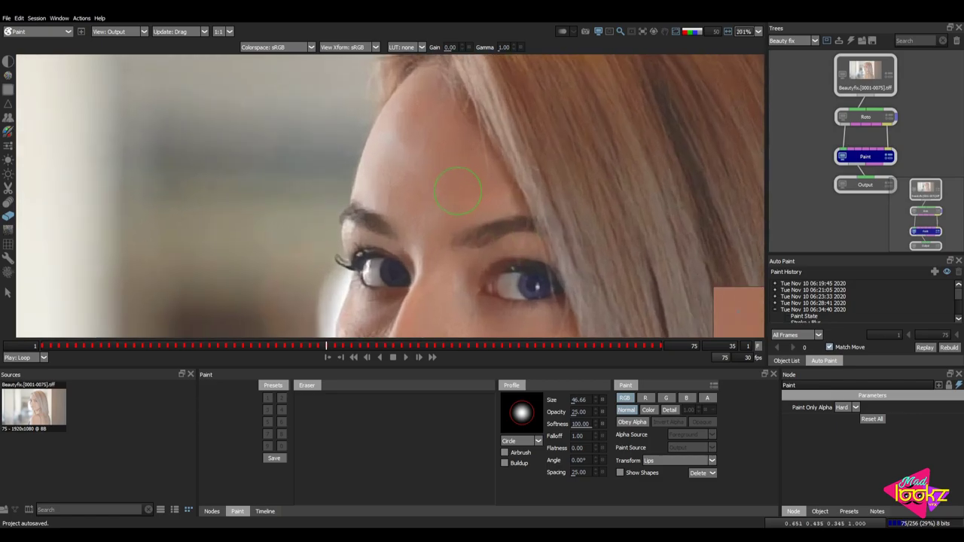
pyautogui.press('1')
pyautogui.press('2')
pyautogui.press('1')
pyautogui.press('f')
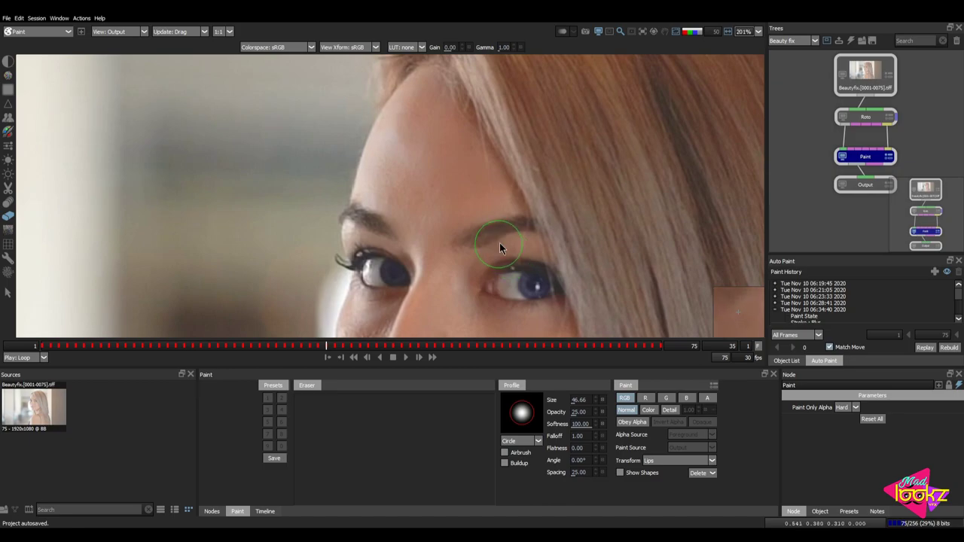
# Select the latest forehead event in the paint history, set its transform to Forehead and replay it on all frames.
pyautogui.click(838, 310)
pyautogui.scroll(-2, 742, 302)
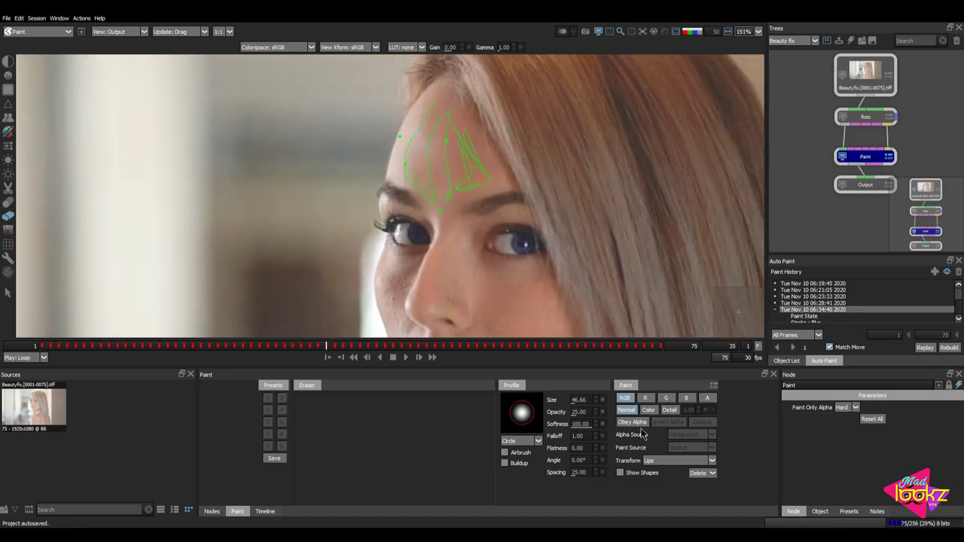
pyautogui.click(666, 467)
pyautogui.click(665, 506)
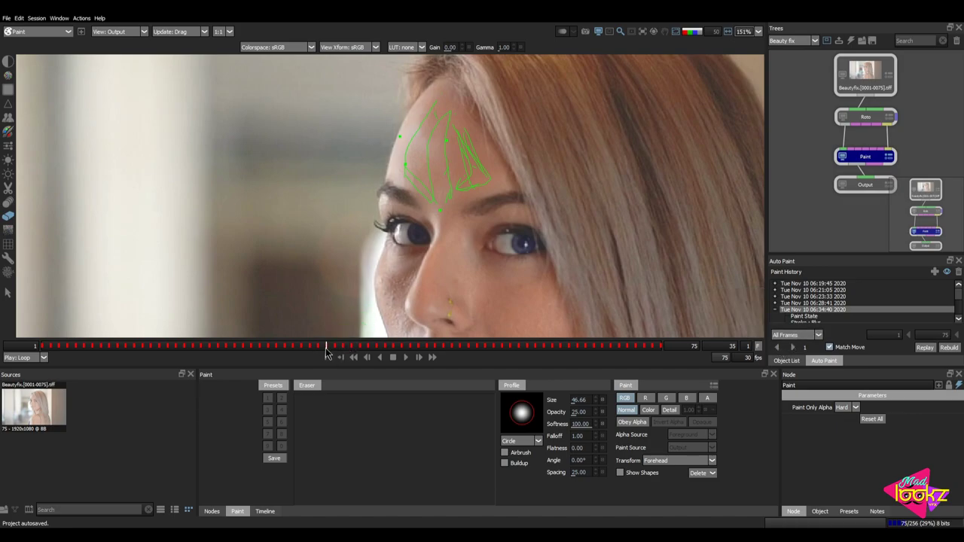
pyautogui.click(792, 348)
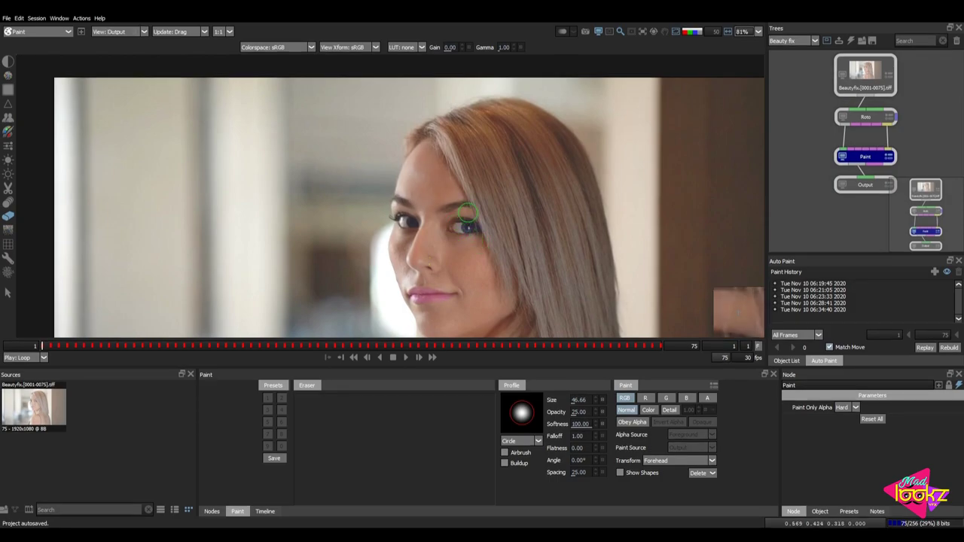
# Check the forehead cleanup and the rest of the face on frame 1 against the original foreground.
pyautogui.scroll(3, 462, 222)
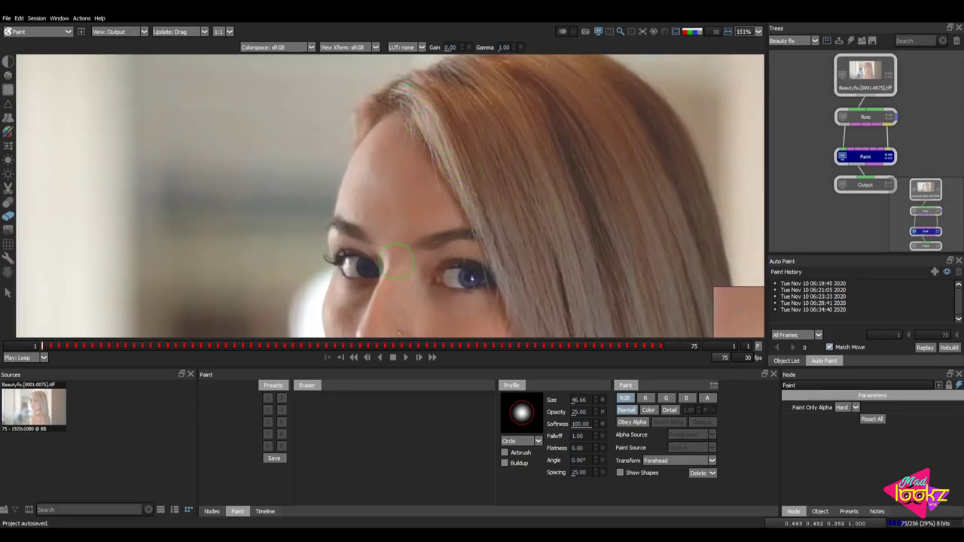
pyautogui.scroll(3, 358, 247)
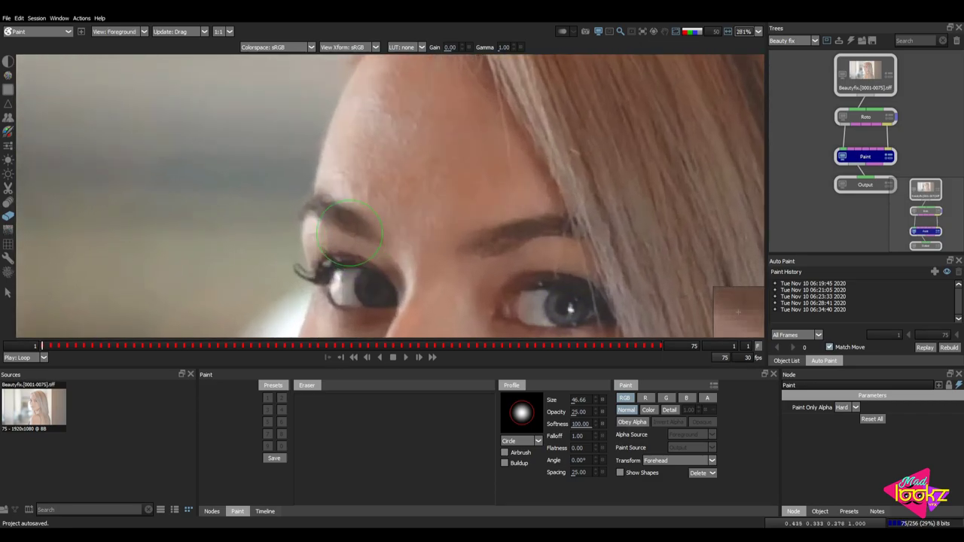
pyautogui.scroll(-2, 351, 236)
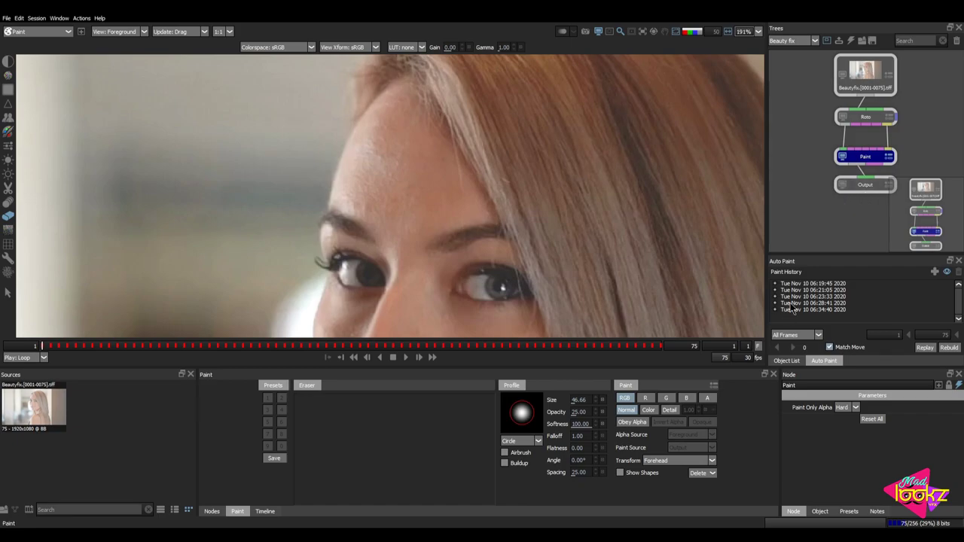
pyautogui.moveTo(503, 237); pyautogui.dragTo(440, 230)
pyautogui.press('2')
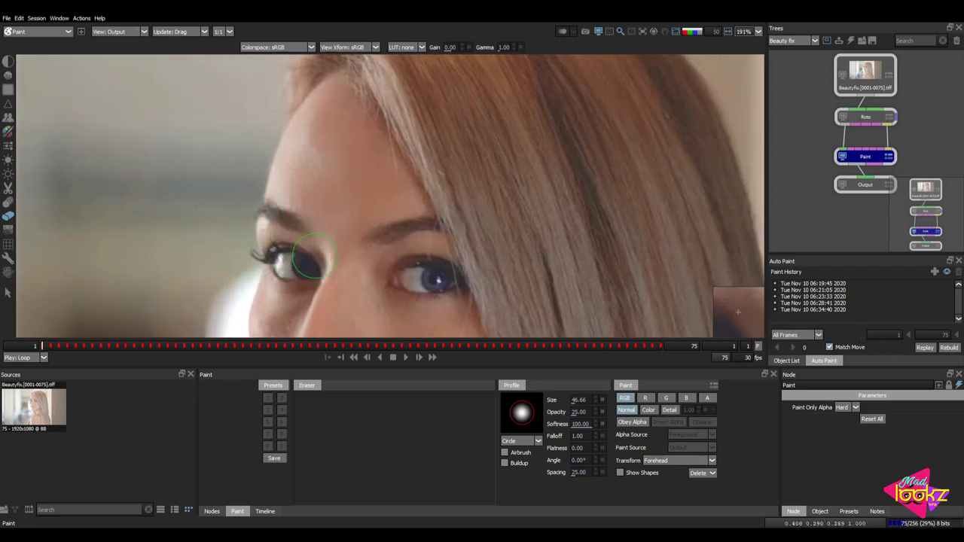
pyautogui.moveTo(347, 269)
pyautogui.mouseDown()
pyautogui.moveTo(372, 209)
pyautogui.moveTo(369, 162)
pyautogui.mouseUp()
pyautogui.scroll(-2, 360, 239)
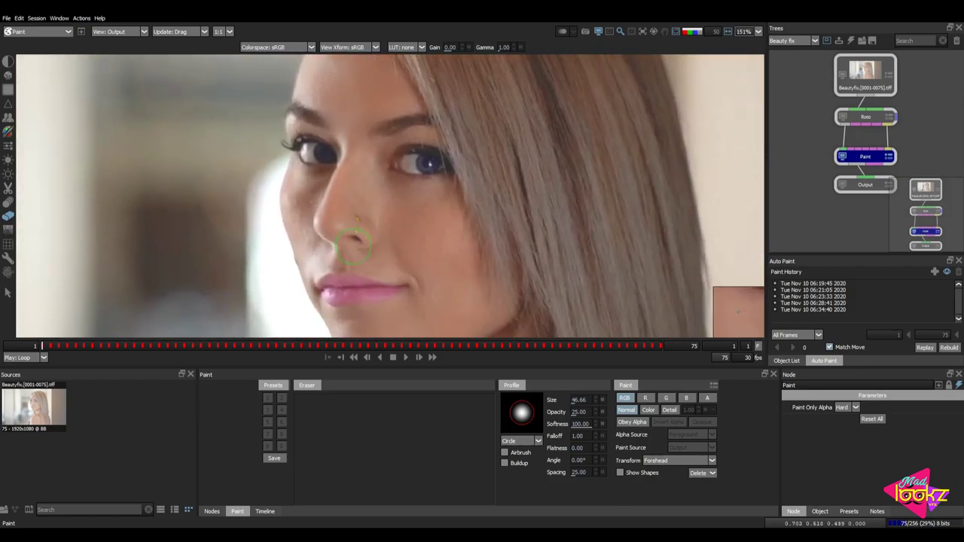
pyautogui.scroll(-2, 342, 244)
pyautogui.press('1')
pyautogui.press('2')
pyautogui.scroll(5, 310, 209)
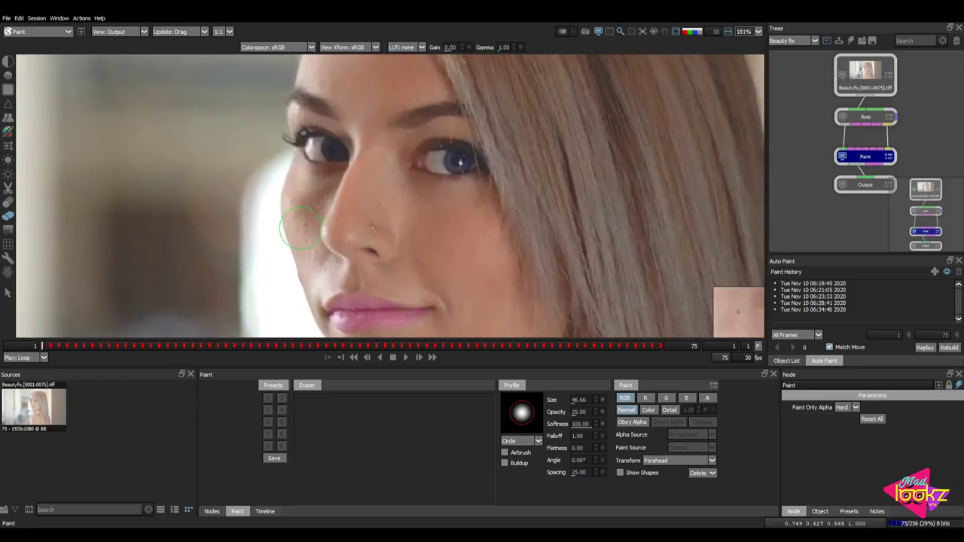
# Go to frame 75, frame the far cheek beside the nose and reduce the brush size to 22.51.
pyautogui.moveTo(622, 348); pyautogui.dragTo(674, 351)
pyautogui.moveTo(369, 232); pyautogui.dragTo(364, 129)
pyautogui.scroll(3, 329, 201)
pyautogui.scroll(3, 329, 200)
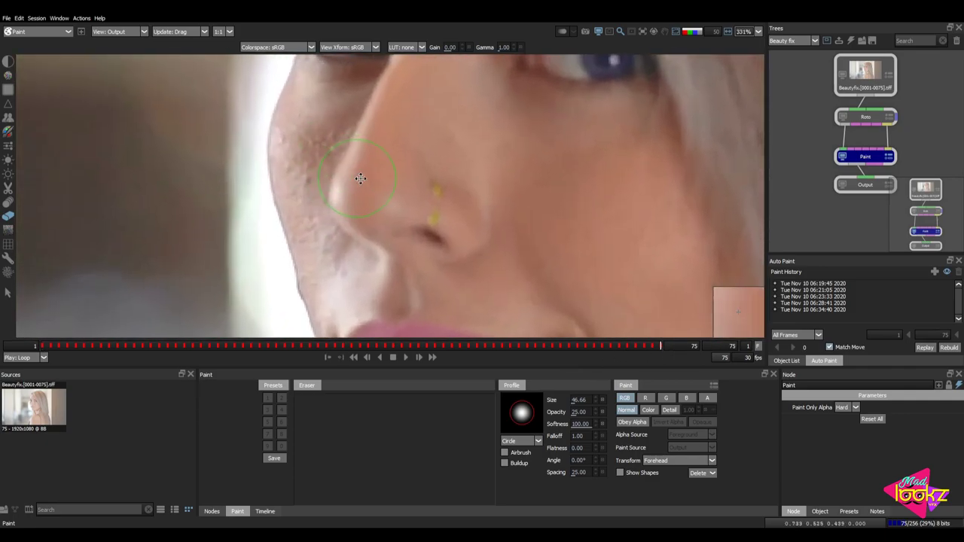
pyautogui.moveTo(327, 172); pyautogui.dragTo(278, 140)
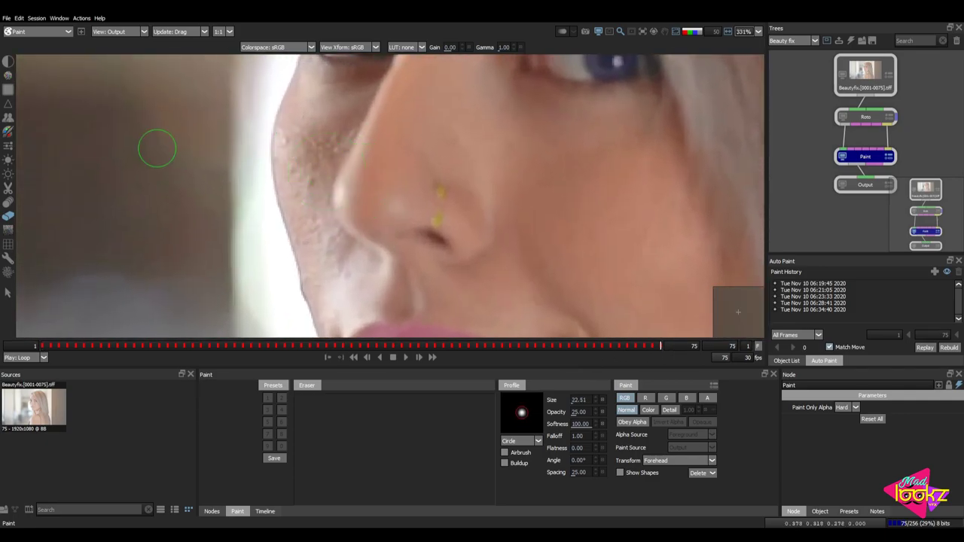
# Smooth the far cheek's skin texture using the Blur brush in Detail mode with a detail value of 0.50.
pyautogui.click(9, 91)
pyautogui.click(671, 412)
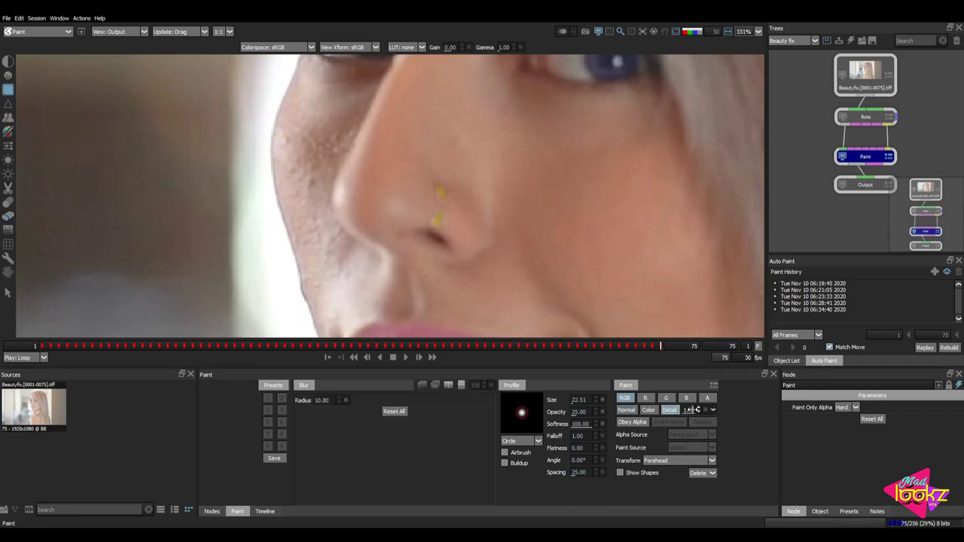
pyautogui.click(691, 410)
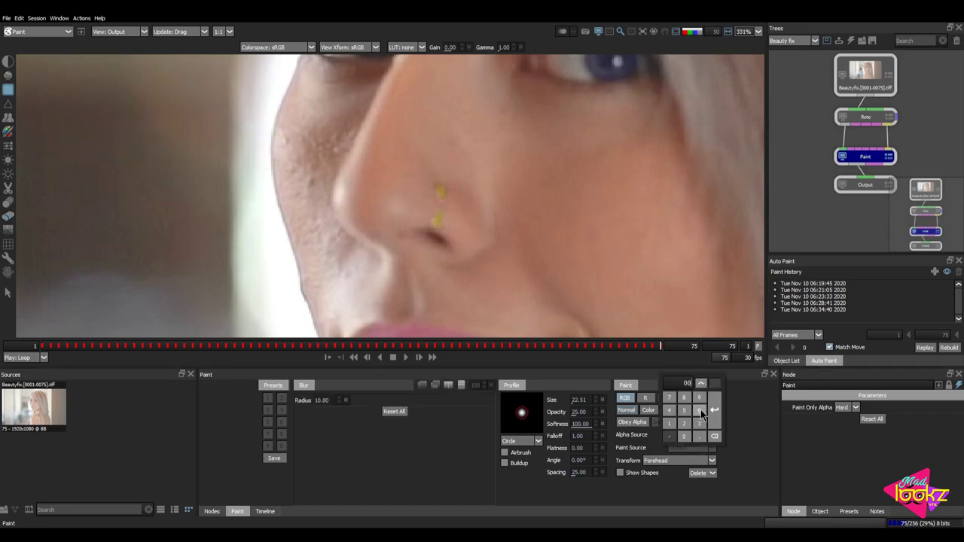
pyautogui.click(714, 411)
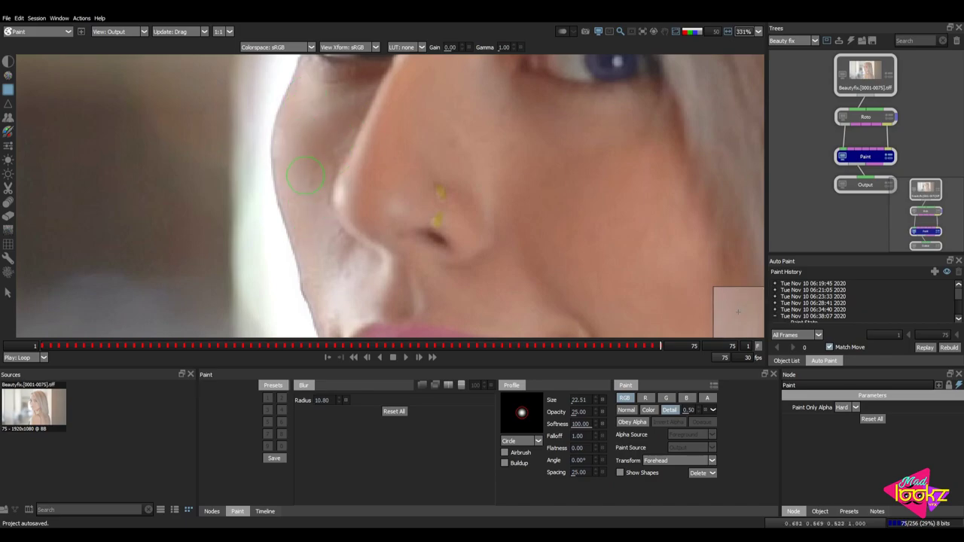
pyautogui.scroll(-5, 319, 171)
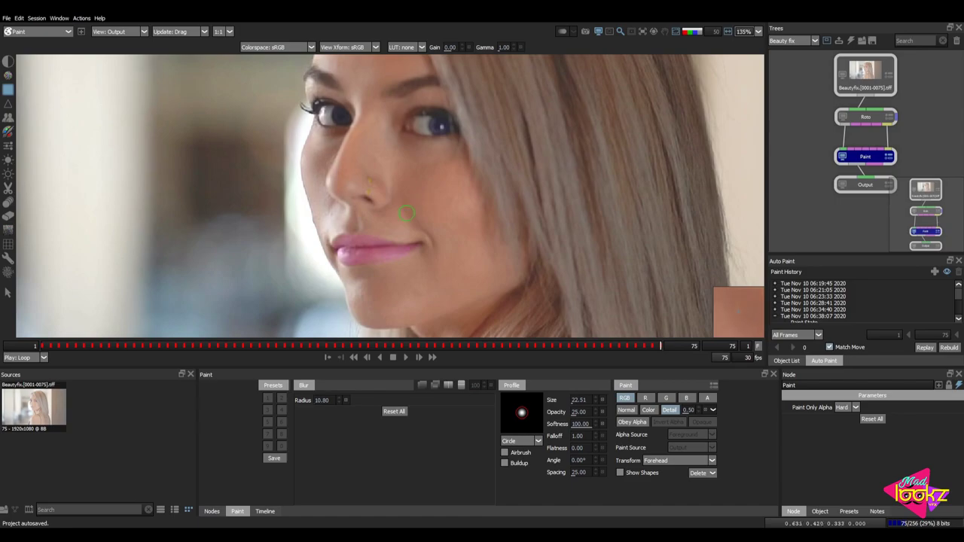
# Select the latest cheek event in the paint history, set its transform to Cheeks and replay it on all frames.
pyautogui.click(813, 316)
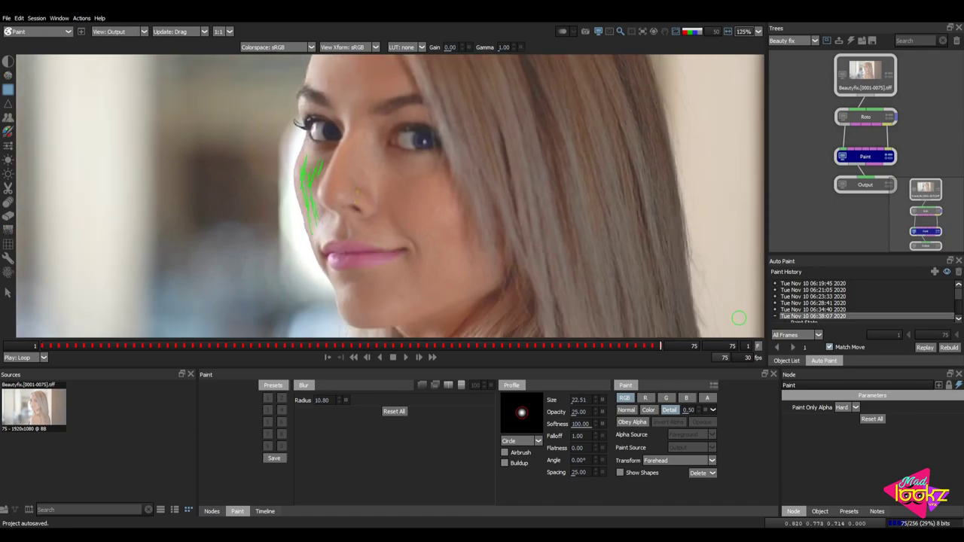
pyautogui.click(677, 460)
pyautogui.click(653, 509)
pyautogui.click(780, 347)
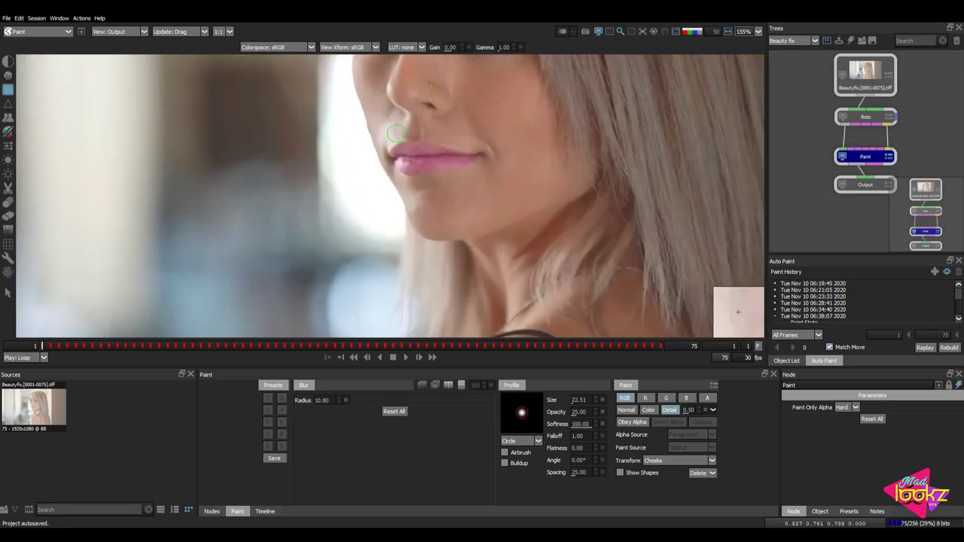
# Play back the cheek cleanup and compare the face on frame 1 with the original foreground.
pyautogui.moveTo(415, 184); pyautogui.dragTo(455, 247)
pyautogui.press('space')
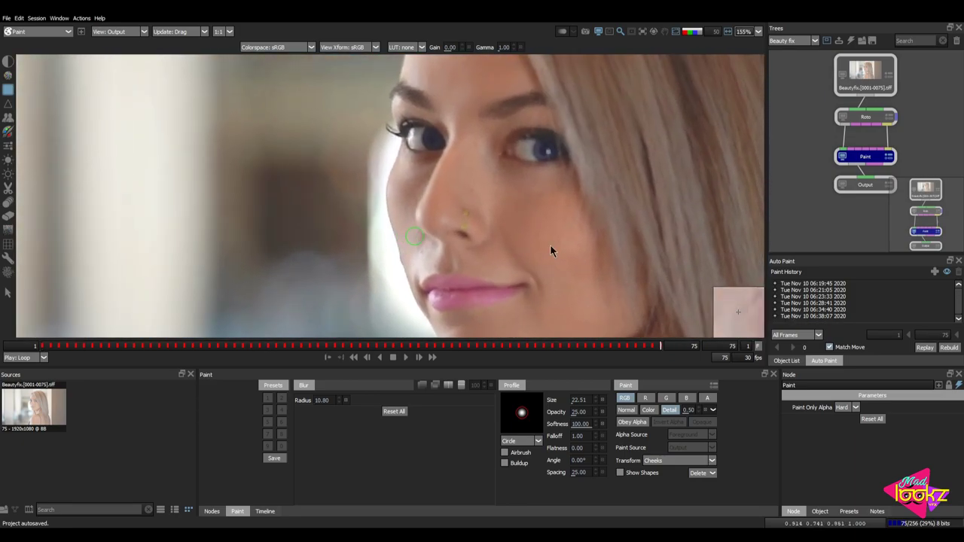
pyautogui.scroll(-5, 414, 236)
pyautogui.scroll(1, 429, 216)
pyautogui.press('Home')
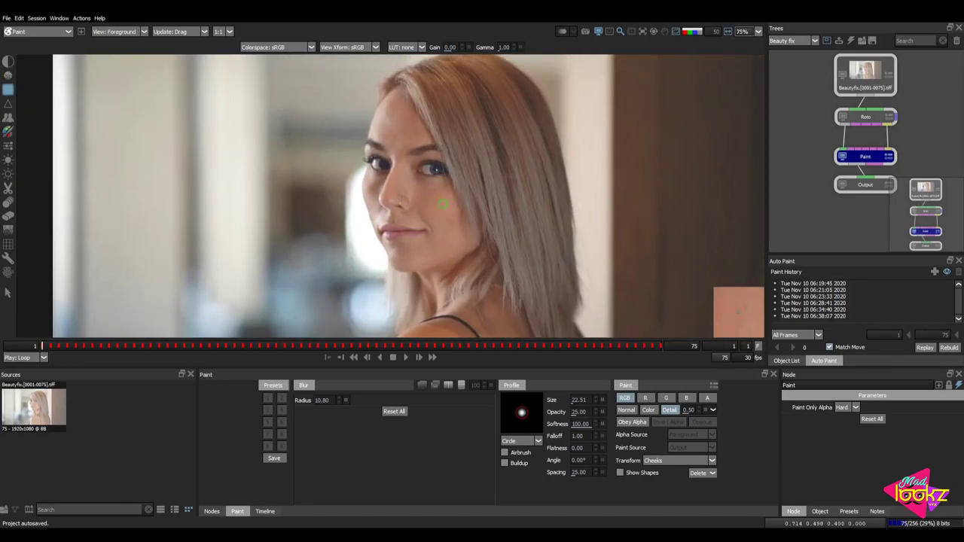
pyautogui.scroll(-2, 444, 204)
pyautogui.press('1')
pyautogui.scroll(2, 477, 250)
# Examine the neck, shoulder and back on frame 1 of the original foreground for further areas to retouch.
pyautogui.moveTo(450, 136); pyautogui.dragTo(471, 211)
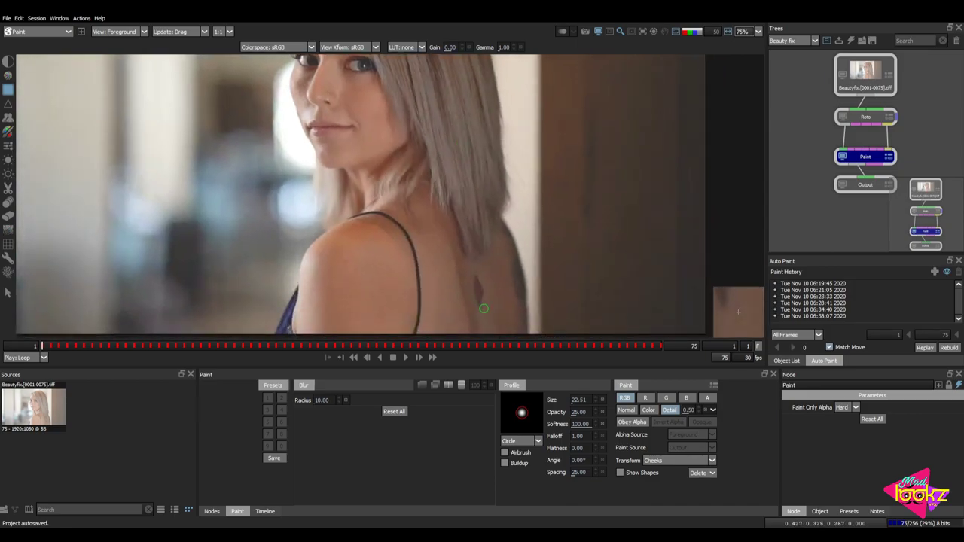
pyautogui.scroll(2, 475, 249)
pyautogui.scroll(-2, 409, 158)
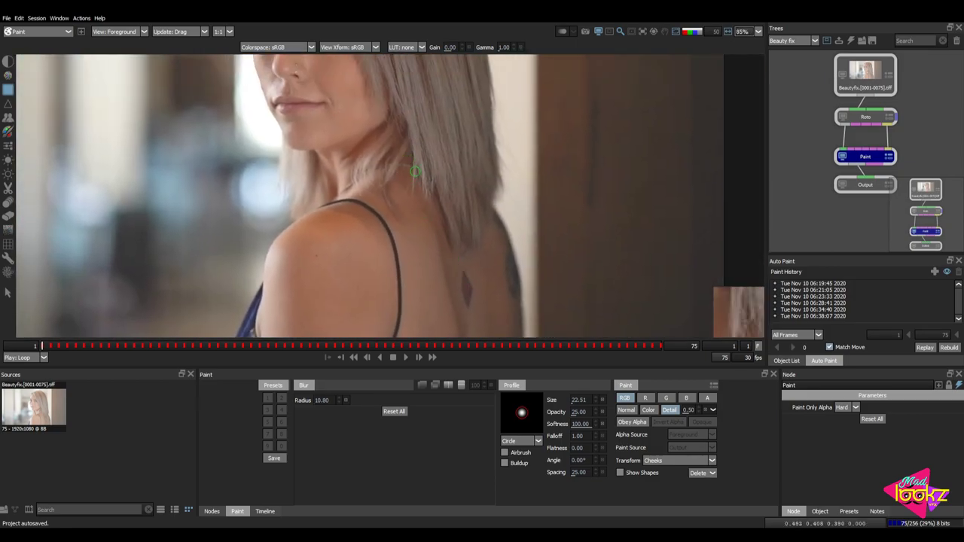
pyautogui.scroll(3, 414, 165)
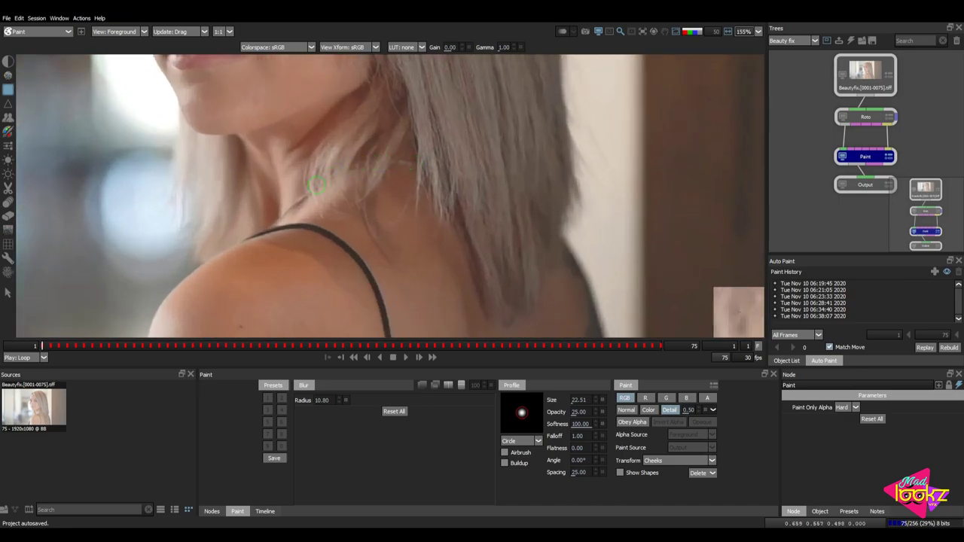
pyautogui.scroll(-3, 327, 182)
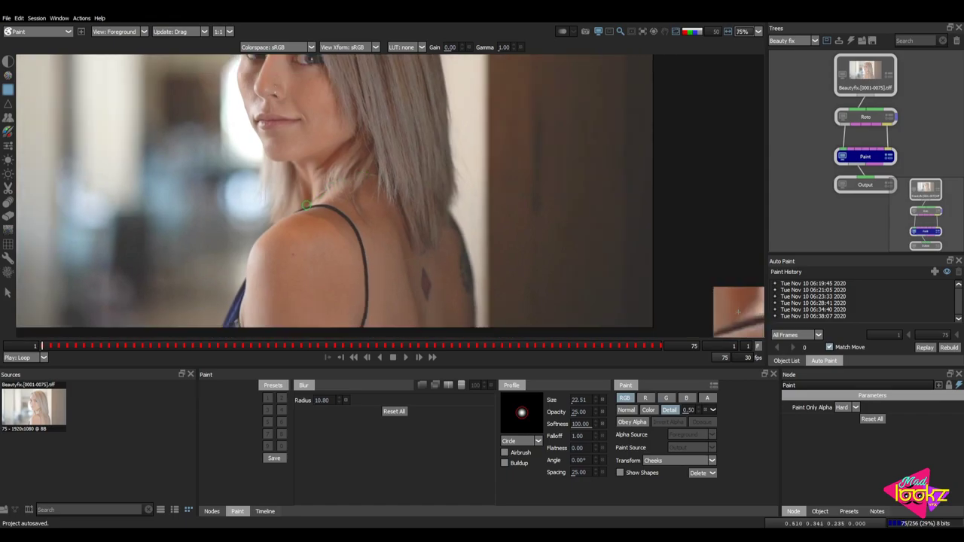
pyautogui.scroll(-2, 329, 185)
pyautogui.scroll(3, 329, 195)
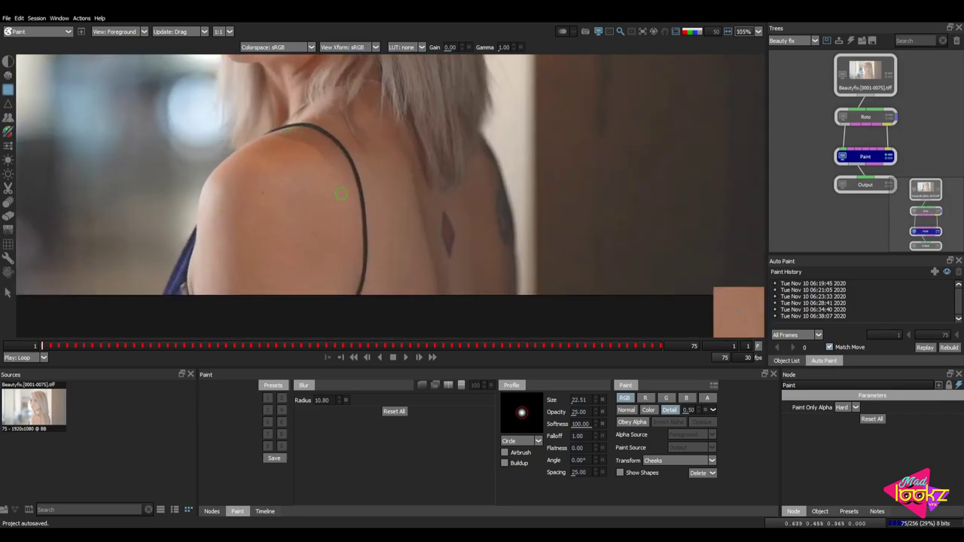
pyautogui.scroll(-2, 340, 195)
pyautogui.scroll(-1, 411, 239)
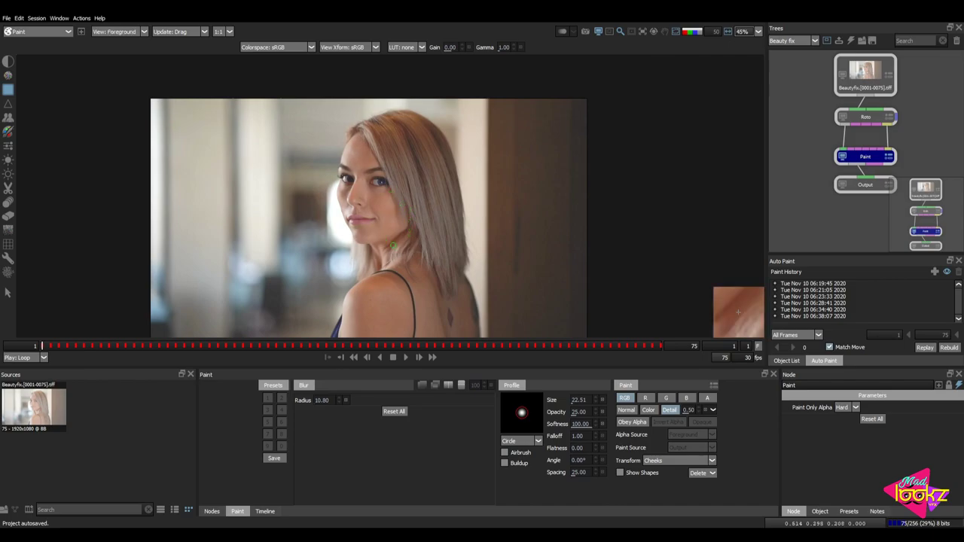
# In the Roto node, draw a four-point Bezier shape around the diamond tattoo on the back on frame 1.
pyautogui.scroll(5, 384, 242)
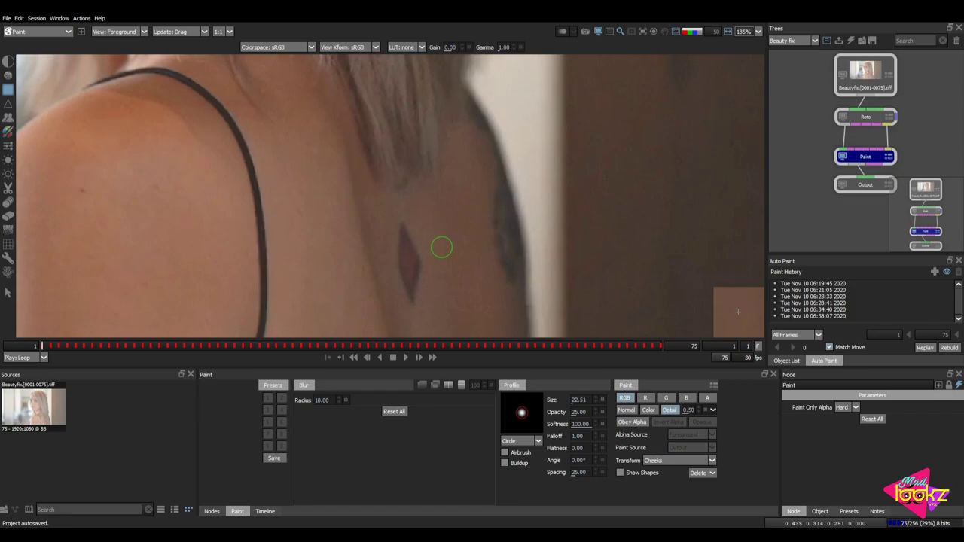
pyautogui.click(844, 119)
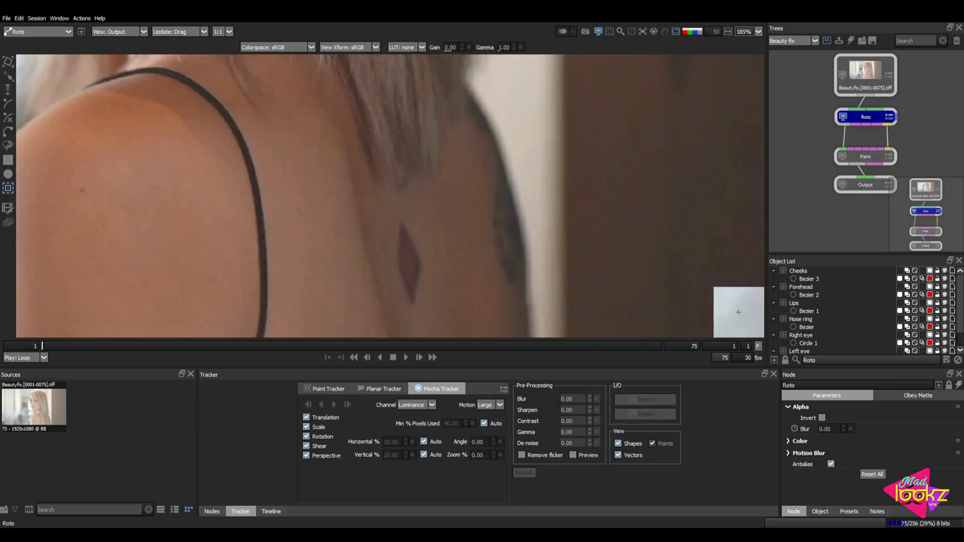
pyautogui.click(9, 132)
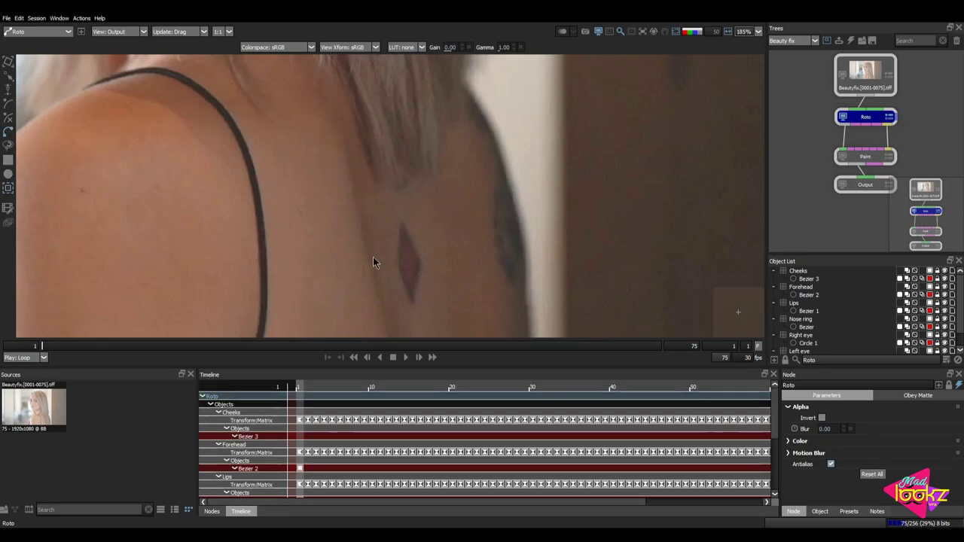
pyautogui.click(393, 214)
pyautogui.click(391, 275)
pyautogui.click(416, 317)
pyautogui.click(429, 263)
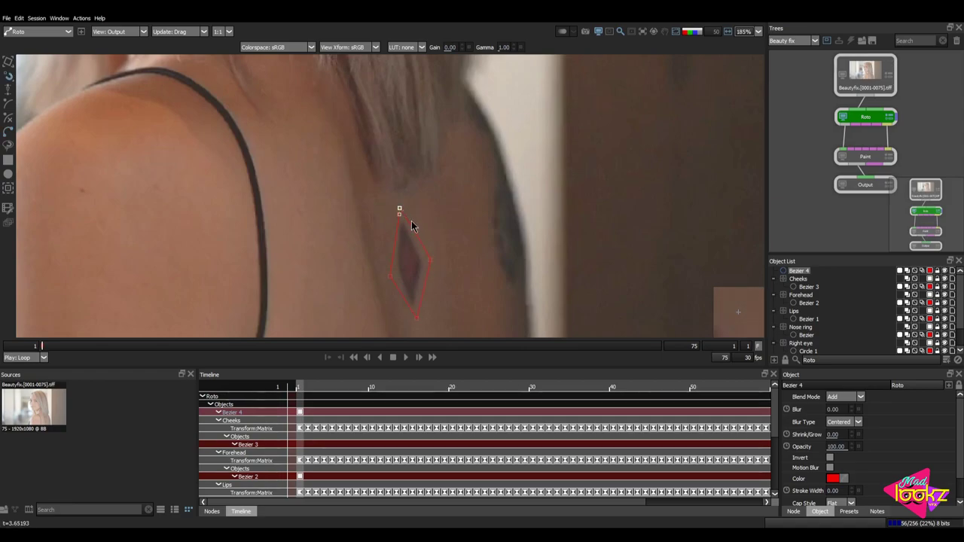
# Track the tattoo shape forward to frame 75 with the Mocha Tracker and check its fit back on frame 1.
pyautogui.press('t')
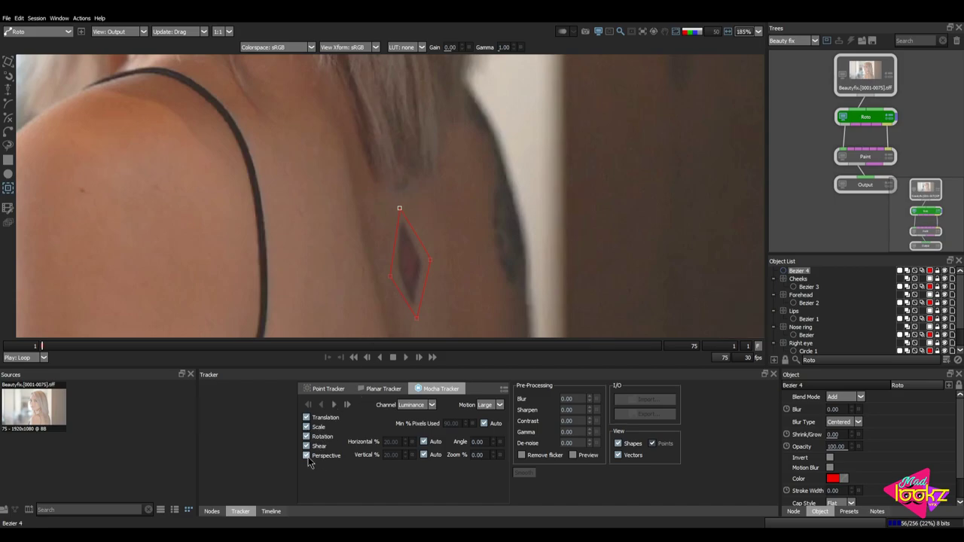
pyautogui.click(333, 405)
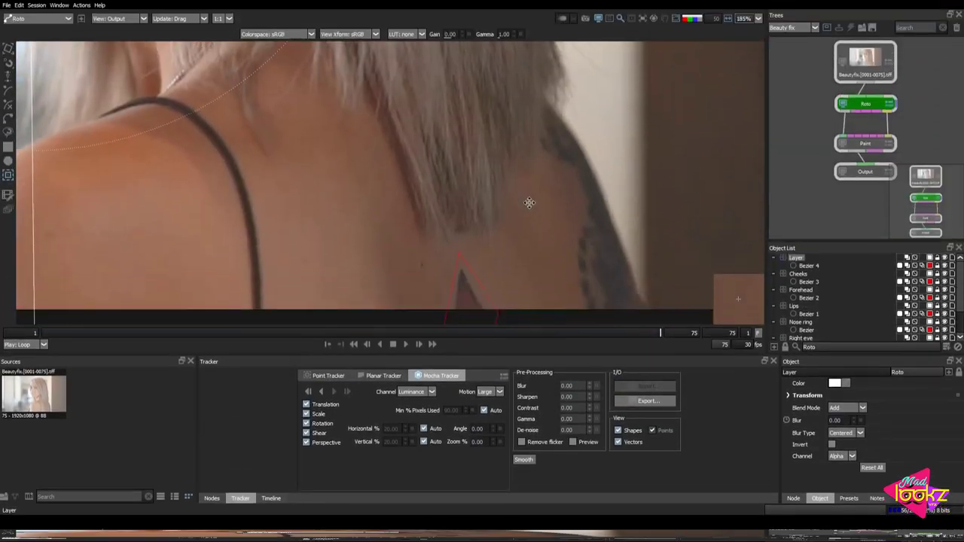
pyautogui.scroll(-2, 502, 268)
pyautogui.moveTo(501, 268); pyautogui.dragTo(175, 270)
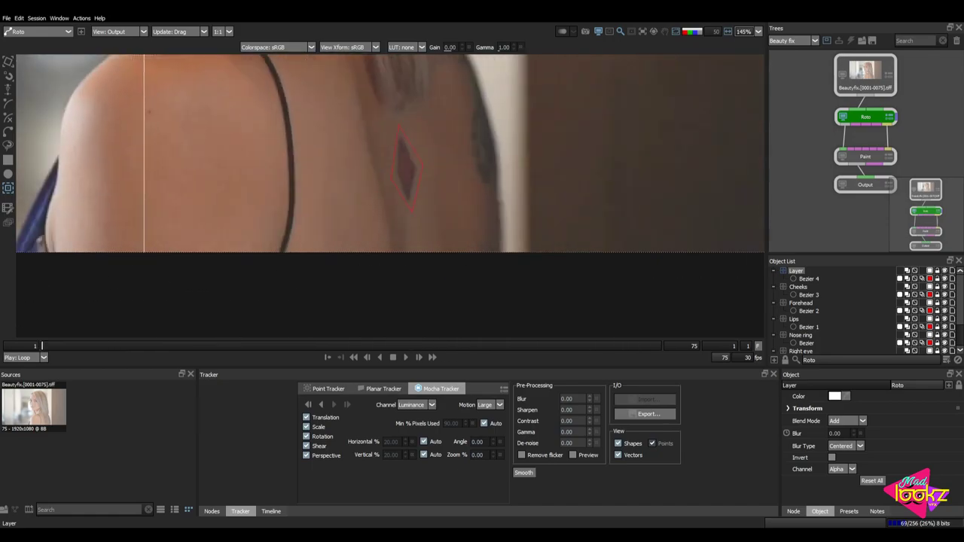
pyautogui.moveTo(431, 200); pyautogui.dragTo(433, 226)
pyautogui.scroll(5, 421, 200)
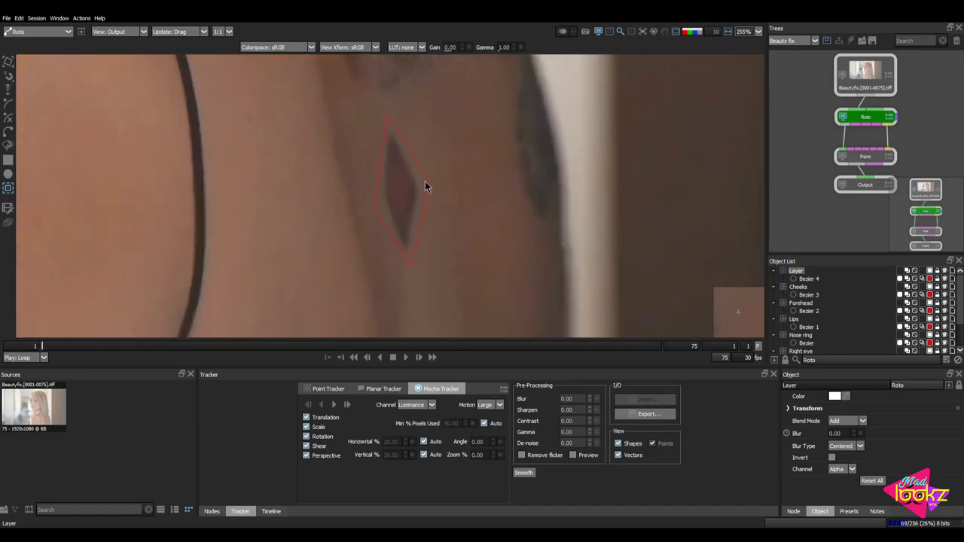
# Bevel all control points of the tattoo shape twice, adding points and tightening the outline around the diamond.
pyautogui.click(435, 185)
pyautogui.scroll(1, 433, 189)
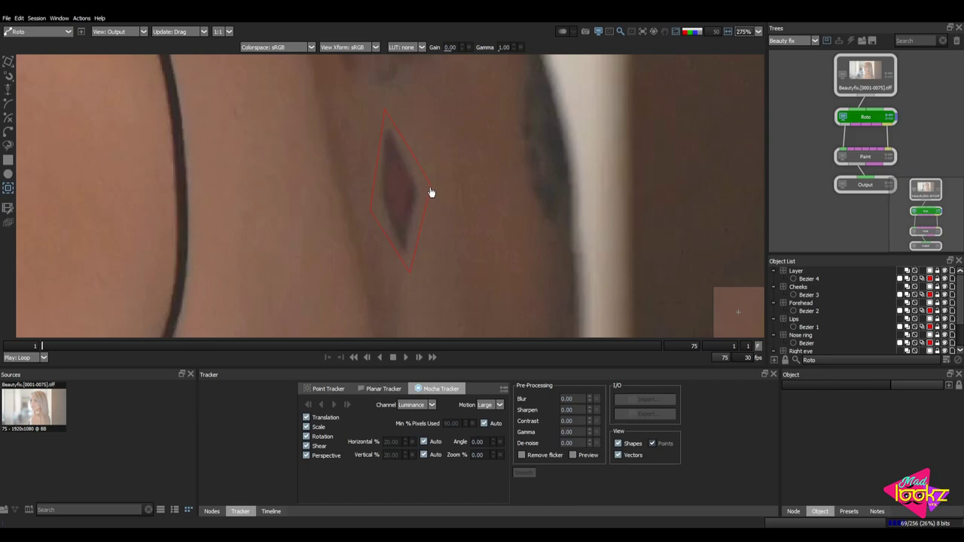
pyautogui.press('r')
pyautogui.click(432, 185)
pyautogui.moveTo(471, 96); pyautogui.dragTo(283, 374)
pyautogui.rightClick(448, 205)
pyautogui.click(477, 296)
pyautogui.click(485, 253)
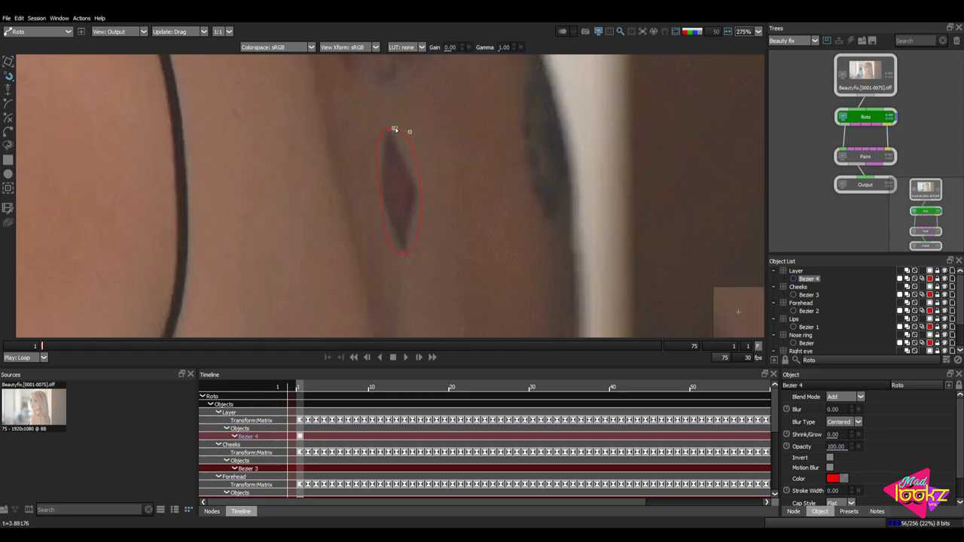
pyautogui.click(406, 253)
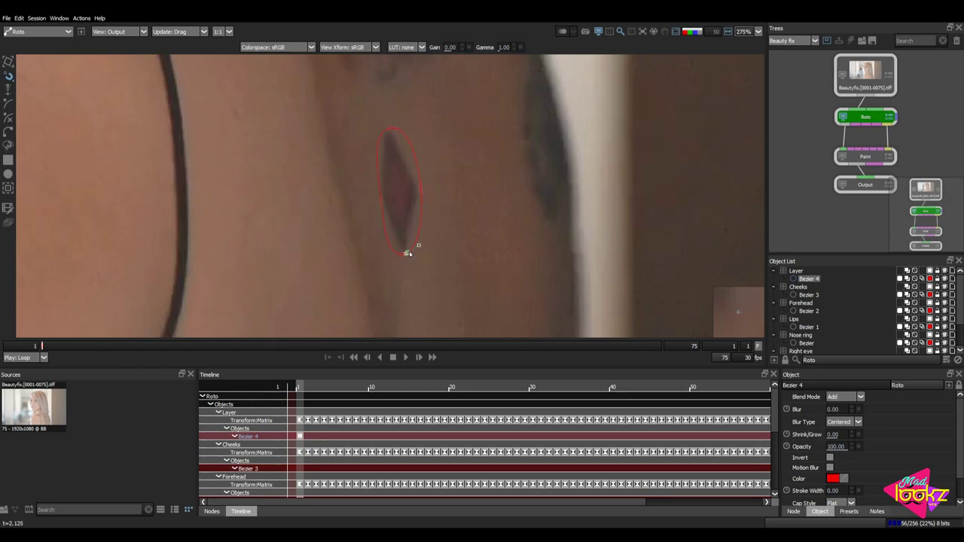
pyautogui.hotkey('ctrl', 'a')
pyautogui.rightClick(444, 116)
pyautogui.click(473, 207)
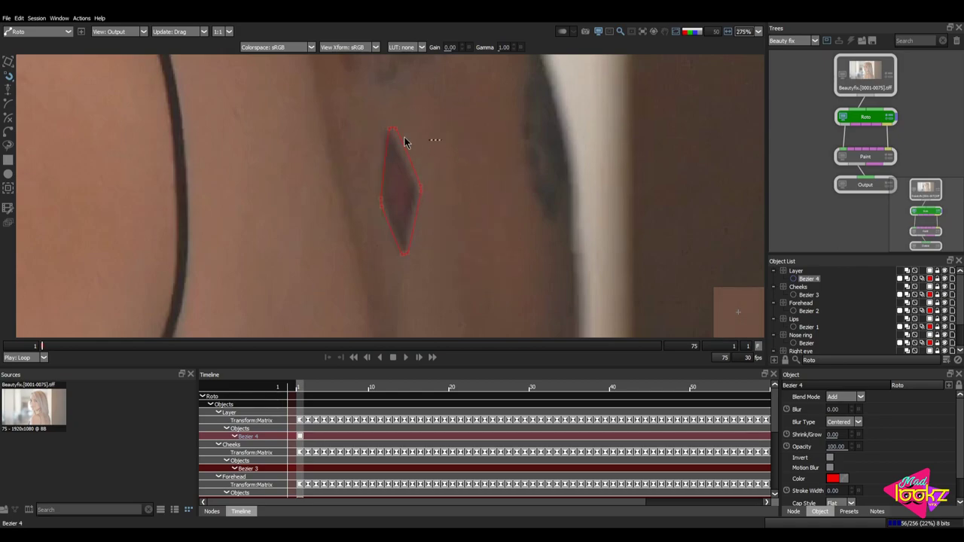
# Nudge the upper points of the tattoo shape onto the diamond's upper tip and fit the side and lower points on frame 1.
pyautogui.moveTo(380, 139); pyautogui.dragTo(378, 142)
pyautogui.press('Left')
pyautogui.press('Left')
pyautogui.press('Left')
pyautogui.press('Down')
pyautogui.moveTo(437, 174); pyautogui.dragTo(409, 205)
pyautogui.click(380, 201)
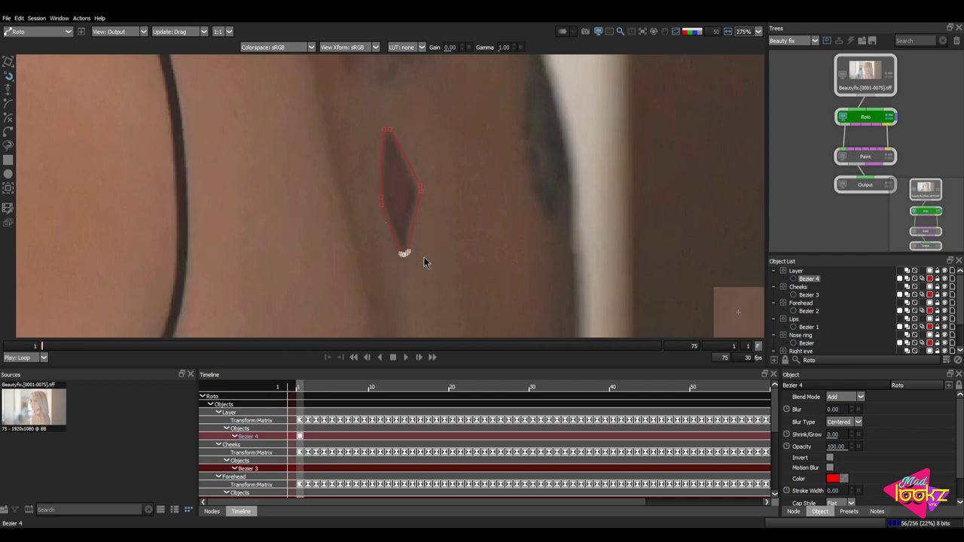
pyautogui.moveTo(475, 229); pyautogui.dragTo(431, 232)
# Stabilize the view on the tattoo's tracked roto layer and play the clip to check the shape.
pyautogui.scroll(-1, 431, 232)
pyautogui.click(642, 32)
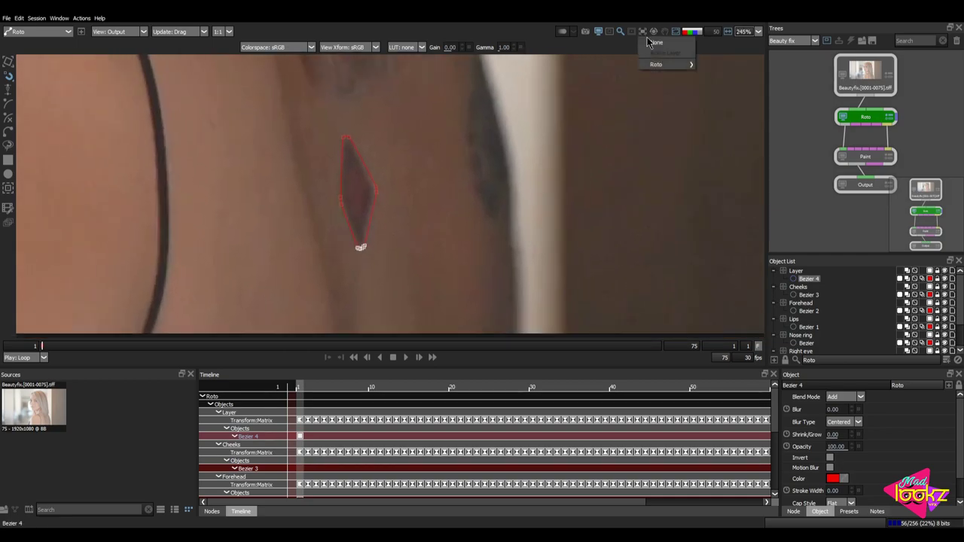
pyautogui.moveTo(664, 64)
pyautogui.click(708, 68)
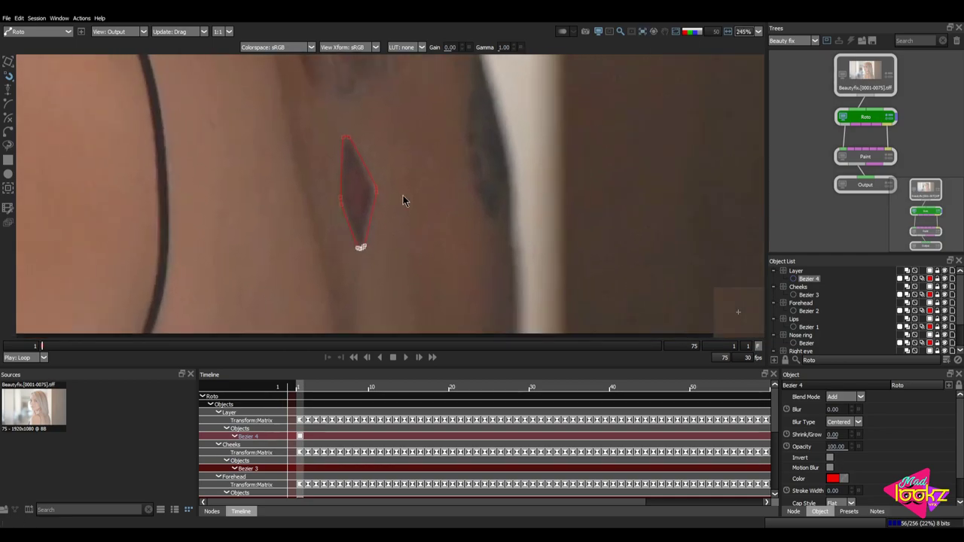
pyautogui.press('l')
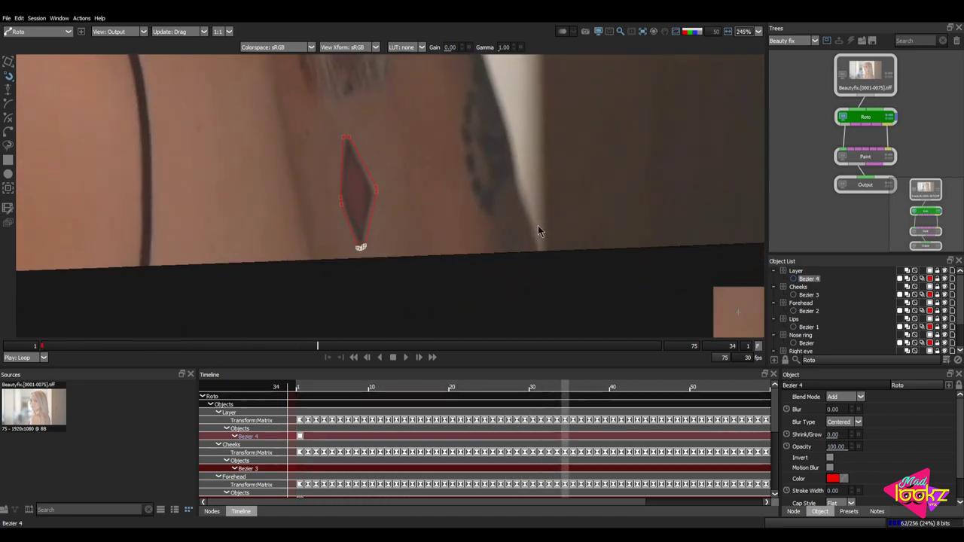
# Refine the tattoo shape's points on frames 75 and 1 so the outline encloses the whole diamond.
pyautogui.scroll(4, 379, 140)
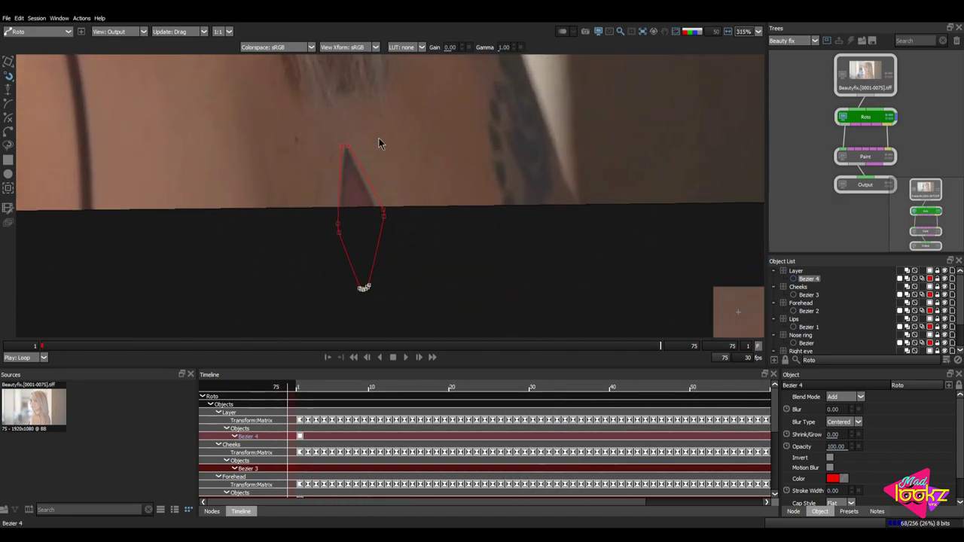
pyautogui.moveTo(413, 203); pyautogui.dragTo(252, 329)
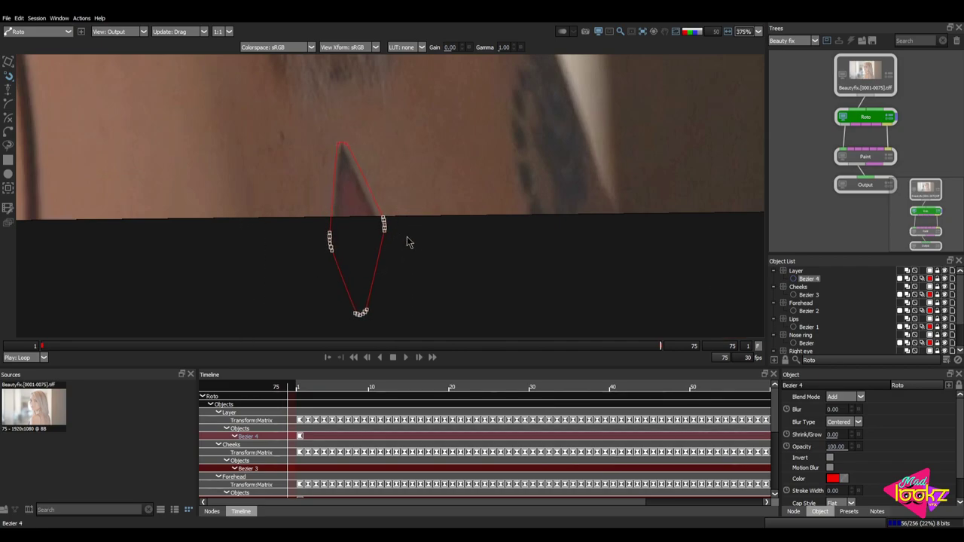
pyautogui.press('Home')
pyautogui.moveTo(369, 90); pyautogui.dragTo(329, 151)
pyautogui.moveTo(374, 127); pyautogui.dragTo(342, 157)
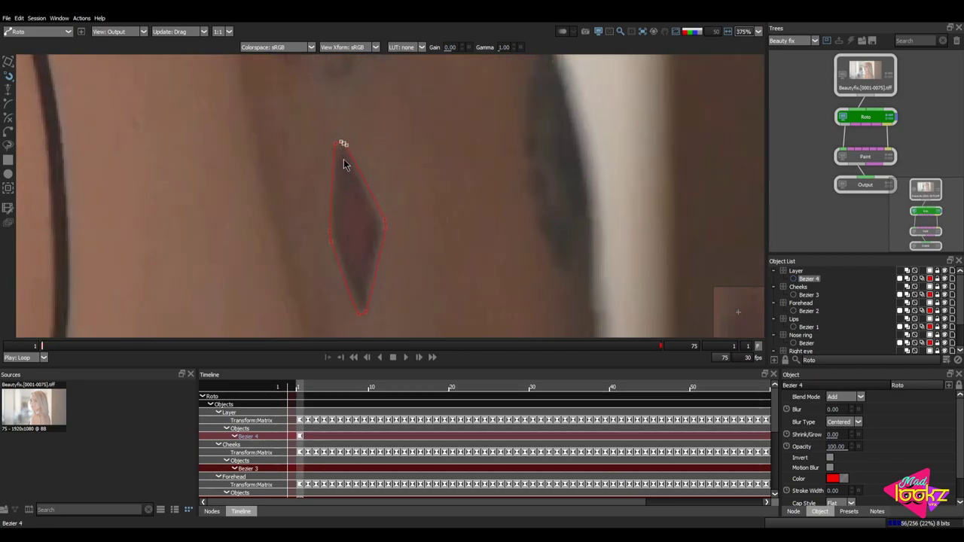
pyautogui.moveTo(394, 209); pyautogui.dragTo(392, 272)
# Play the clip to check the refined shape, return to frame 1 and rename the shape's layer as Tatoo.
pyautogui.scroll(-2, 403, 269)
pyautogui.press('l')
pyautogui.moveTo(679, 232); pyautogui.dragTo(41, 324)
pyautogui.click(801, 272)
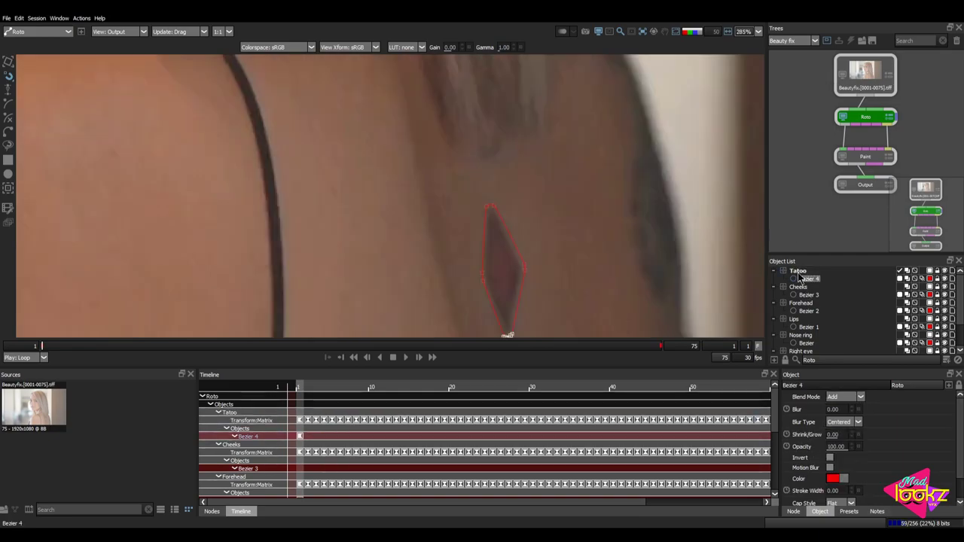
# In the Paint node, enable Obey Alpha with the Foreground alpha source, set the paint mode to Normal and choose the Color brush.
pyautogui.click(865, 156)
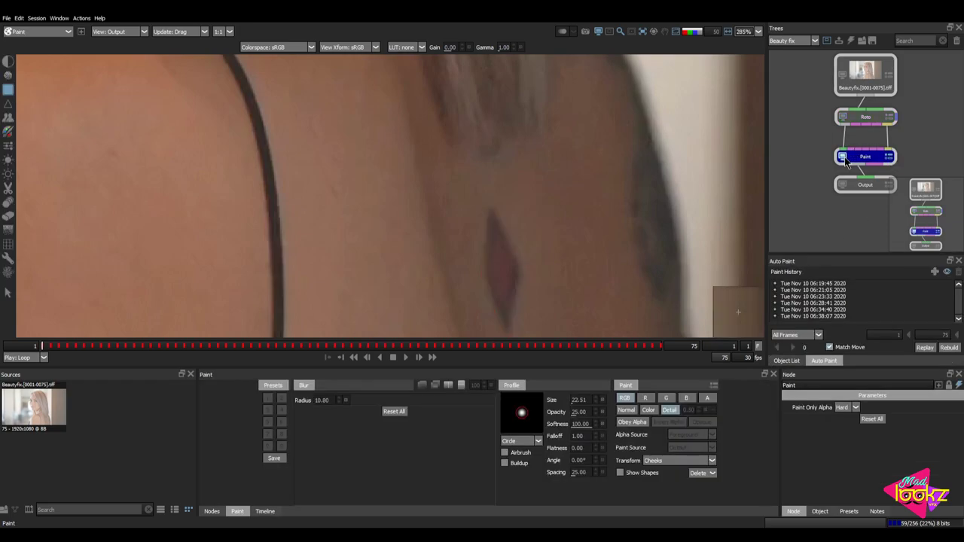
pyautogui.scroll(-1, 578, 242)
pyautogui.scroll(-4, 578, 243)
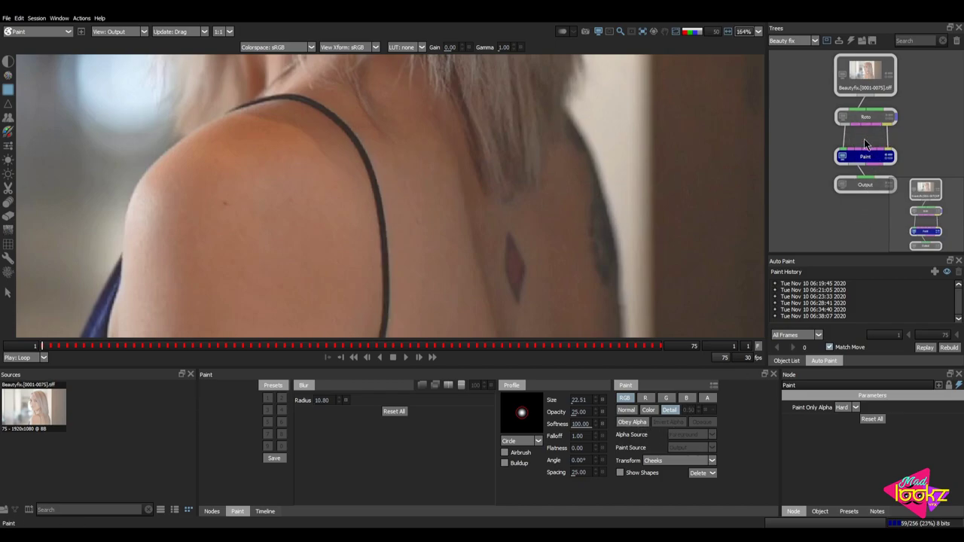
pyautogui.click(637, 422)
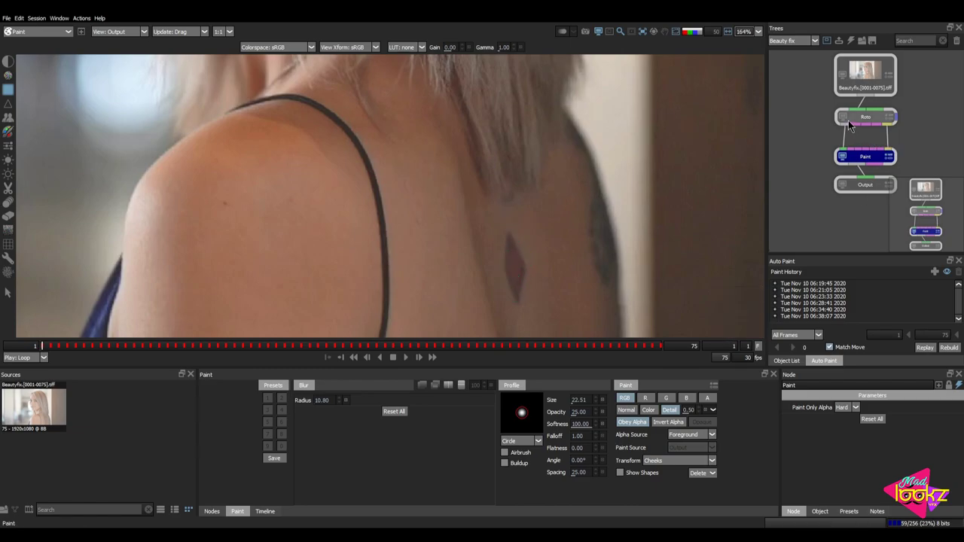
pyautogui.click(626, 409)
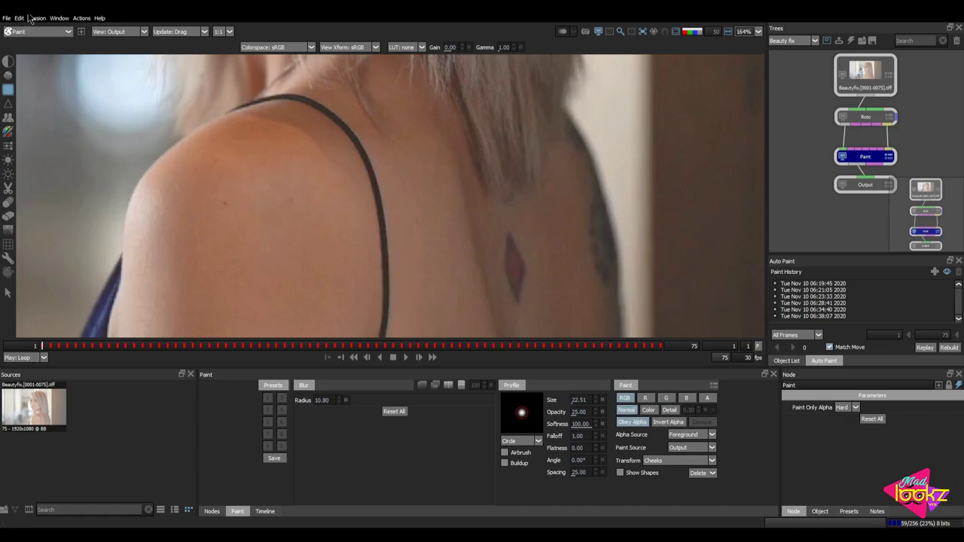
pyautogui.click(8, 133)
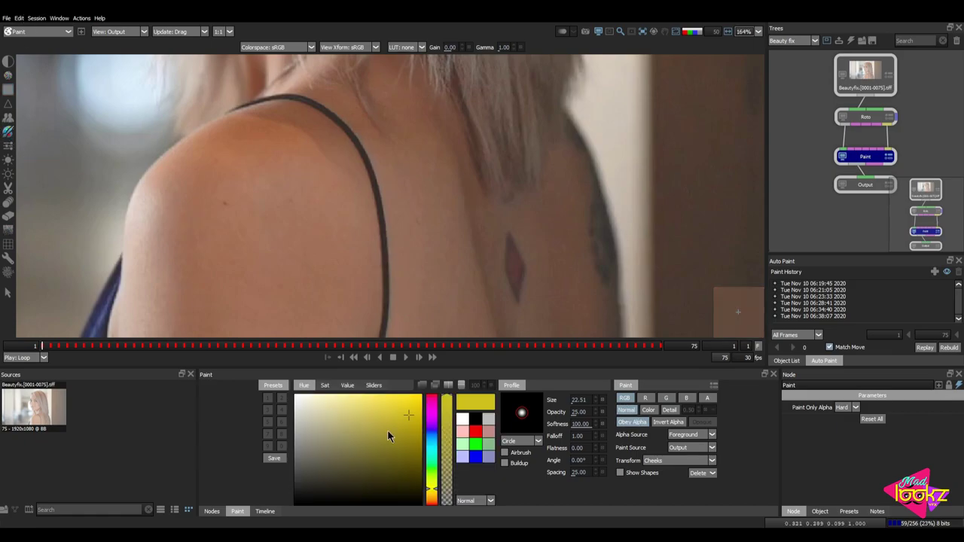
# Set the brush opacity to 100, paint a yellow test stroke inside the tattoo's matte and undo it.
pyautogui.scroll(4, 490, 253)
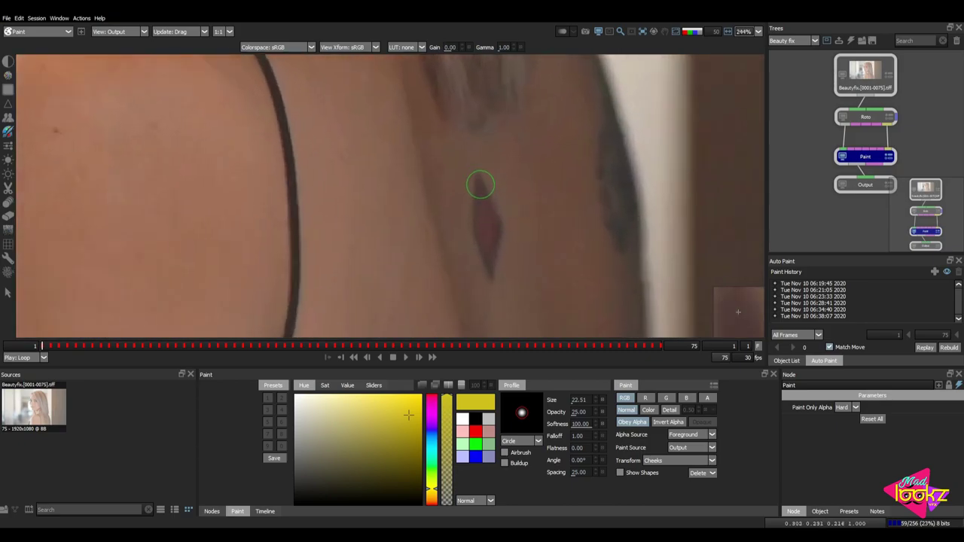
pyautogui.click(602, 413)
pyautogui.moveTo(475, 172)
pyautogui.mouseDown()
pyautogui.moveTo(509, 309)
pyautogui.moveTo(474, 166)
pyautogui.moveTo(516, 252)
pyautogui.moveTo(476, 167)
pyautogui.moveTo(482, 284)
pyautogui.moveTo(478, 192)
pyautogui.mouseUp()
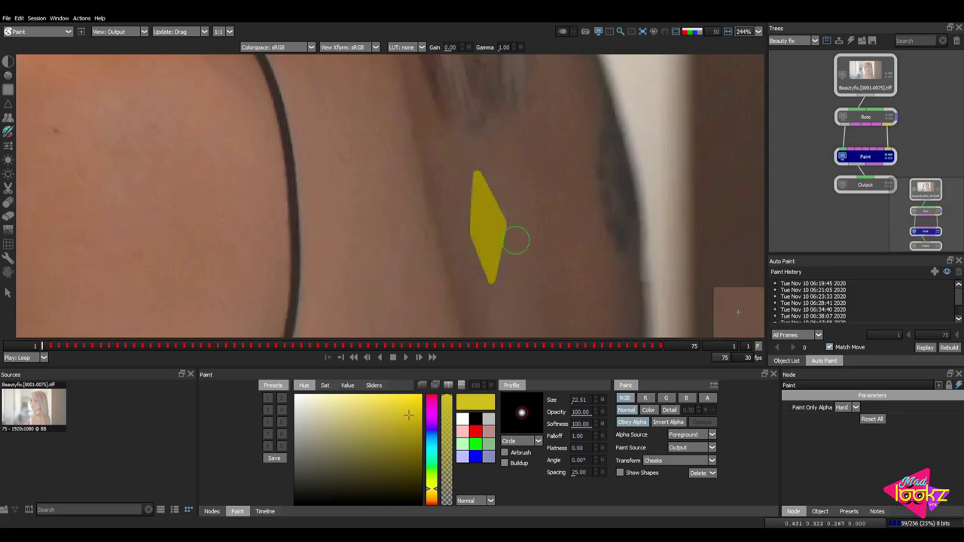
pyautogui.scroll(5, 516, 240)
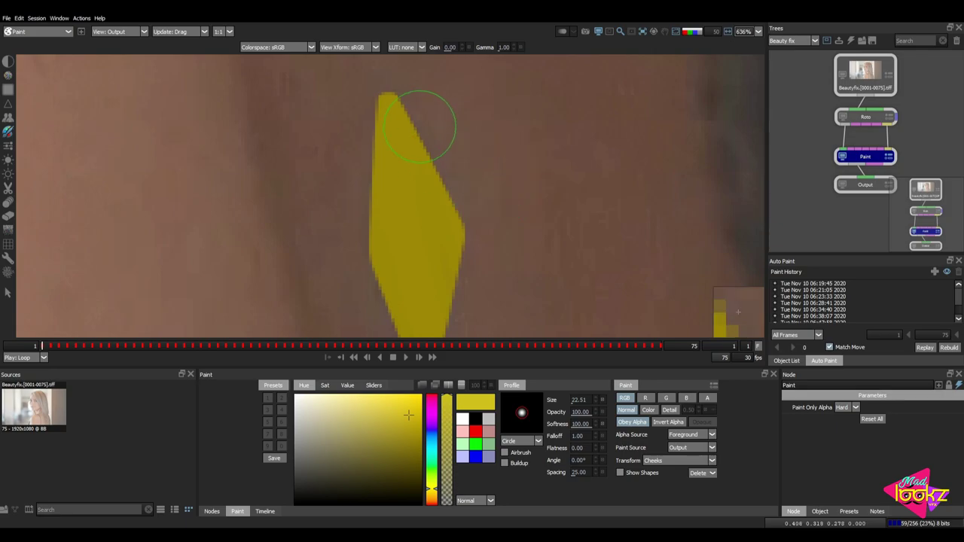
pyautogui.hotkey('ctrl', 'z')
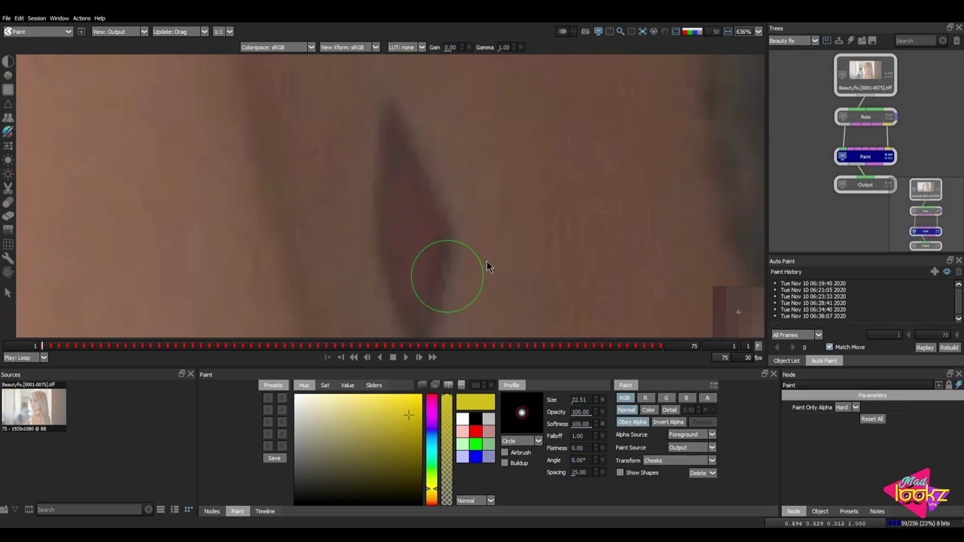
# Set the blur of the Tatoo layer in the Roto node to 5 and return to the Paint node.
pyautogui.click(881, 118)
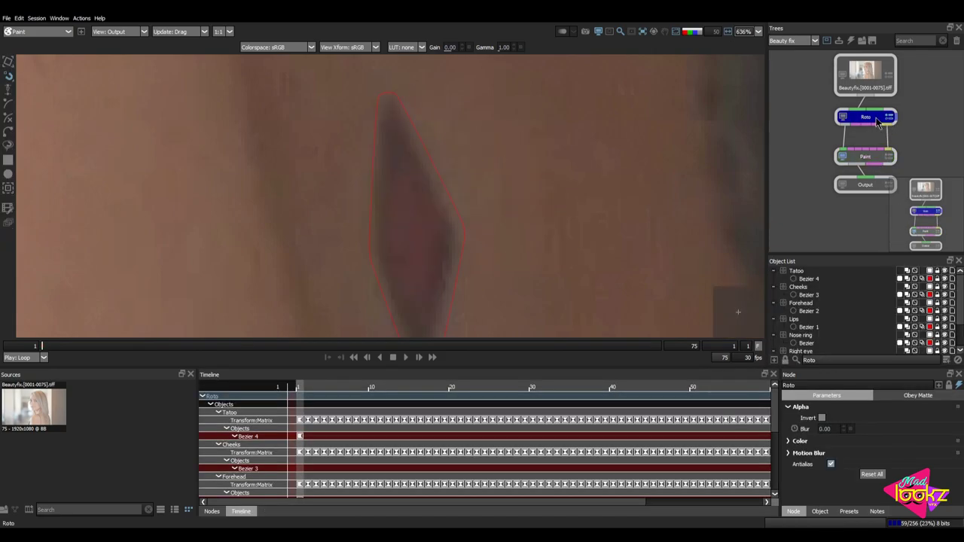
pyautogui.click(797, 271)
pyautogui.click(836, 433)
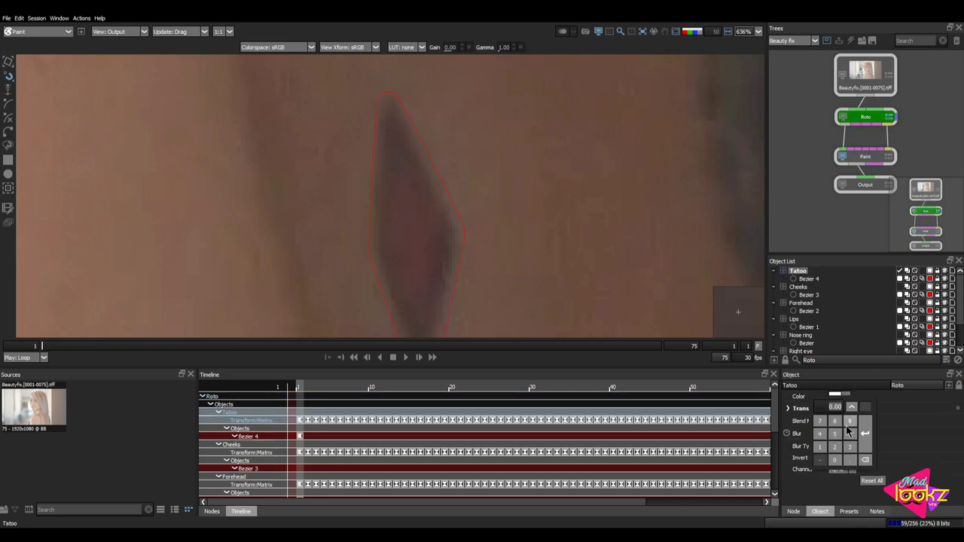
pyautogui.write('5')
pyautogui.press('Return')
pyautogui.click(840, 159)
# Paint the tattoo yellow again to test the matte's softened edge, and undo the stroke.
pyautogui.scroll(-2, 439, 197)
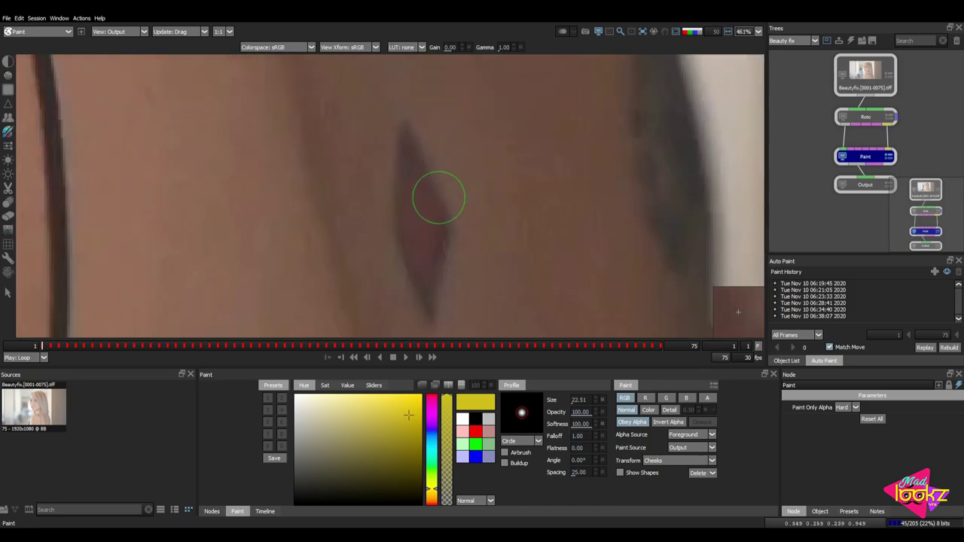
pyautogui.moveTo(405, 128)
pyautogui.mouseDown()
pyautogui.moveTo(445, 213)
pyautogui.moveTo(410, 134)
pyautogui.moveTo(400, 265)
pyautogui.moveTo(404, 196)
pyautogui.moveTo(423, 171)
pyautogui.moveTo(437, 289)
pyautogui.moveTo(432, 192)
pyautogui.moveTo(417, 343)
pyautogui.moveTo(394, 201)
pyautogui.moveTo(433, 361)
pyautogui.moveTo(405, 146)
pyautogui.mouseUp()
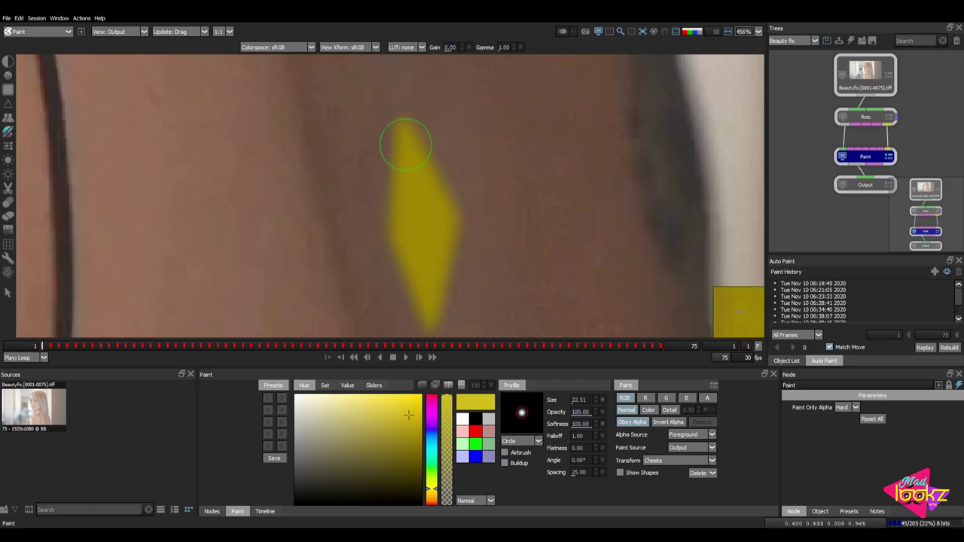
pyautogui.scroll(-5, 430, 149)
pyautogui.scroll(-2, 449, 213)
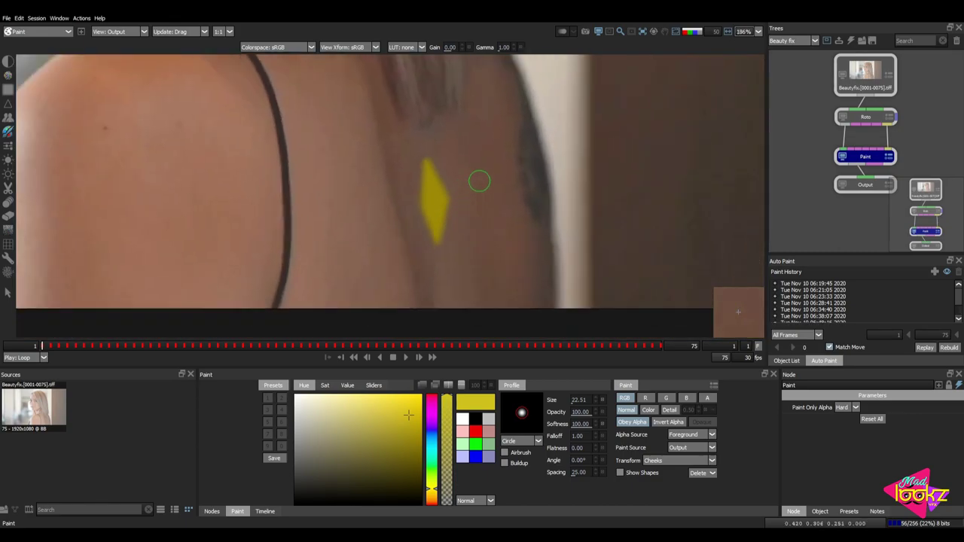
pyautogui.hotkey('ctrl', 'z')
pyautogui.scroll(3, 467, 192)
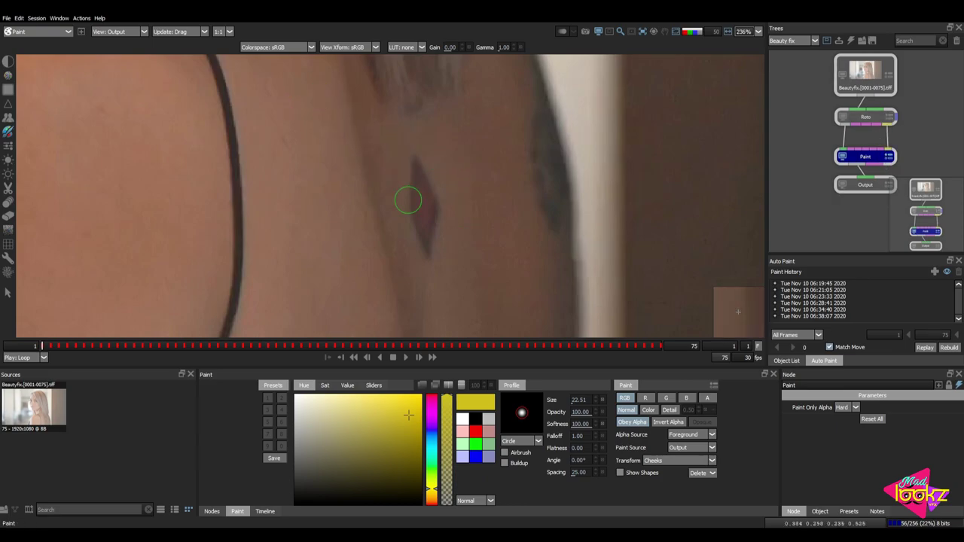
# Turn off Obey Alpha, smear surrounding skin over the diamond tattoo with the Drag brush and switch to the Blur brush to blend it.
pyautogui.click(8, 120)
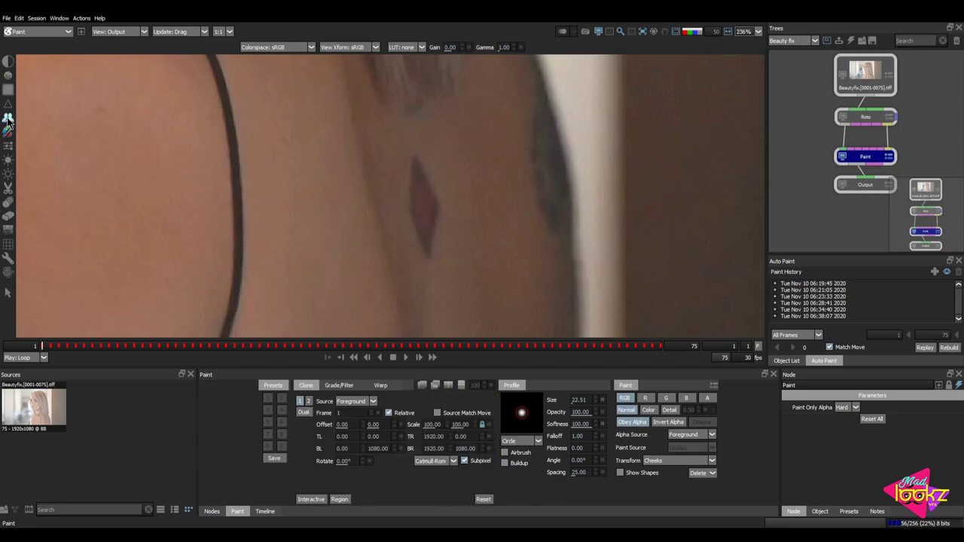
pyautogui.click(8, 203)
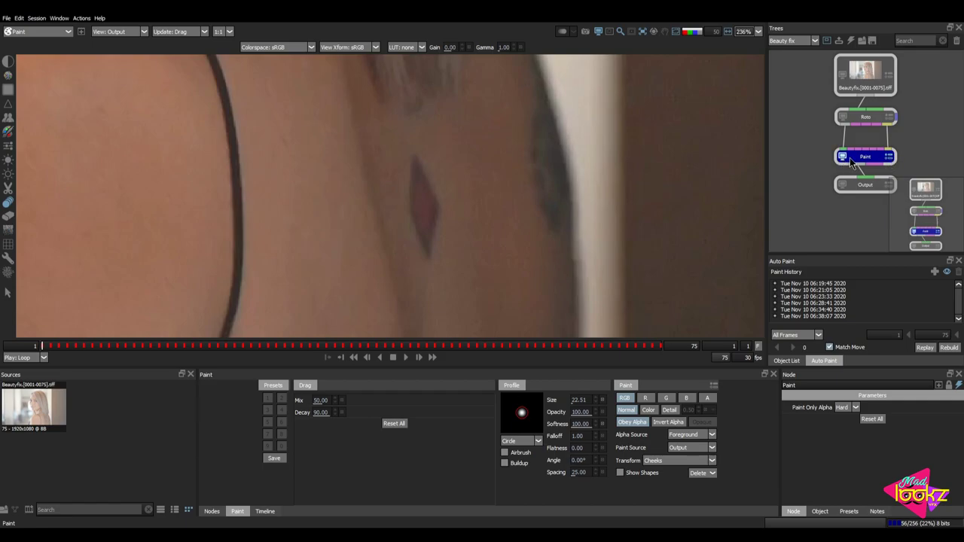
pyautogui.moveTo(401, 149)
pyautogui.mouseDown()
pyautogui.moveTo(418, 177)
pyautogui.moveTo(413, 192)
pyautogui.mouseUp()
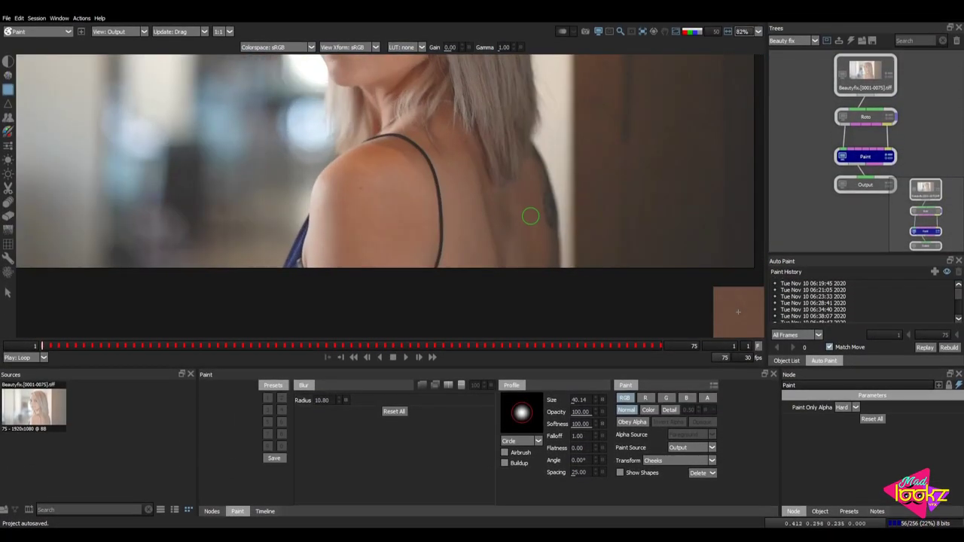
pyautogui.scroll(2, 530, 215)
pyautogui.press('1')
pyautogui.press('3')
pyautogui.scroll(-4, 539, 210)
pyautogui.scroll(4, 544, 212)
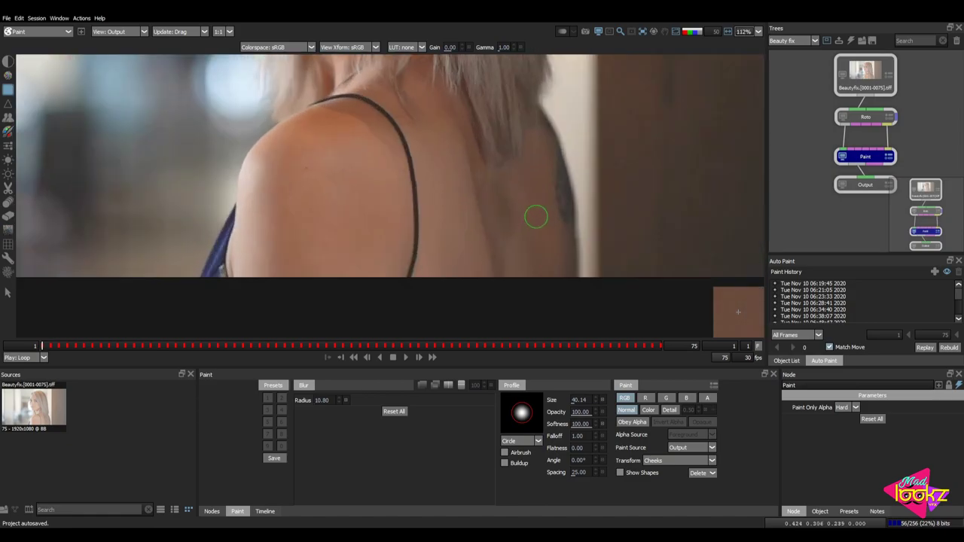
# Sample the skin tone beside the tattoo and paint over its remaining dark traces with the Color brush at size about 26.
pyautogui.scroll(4, 526, 226)
pyautogui.press('d')
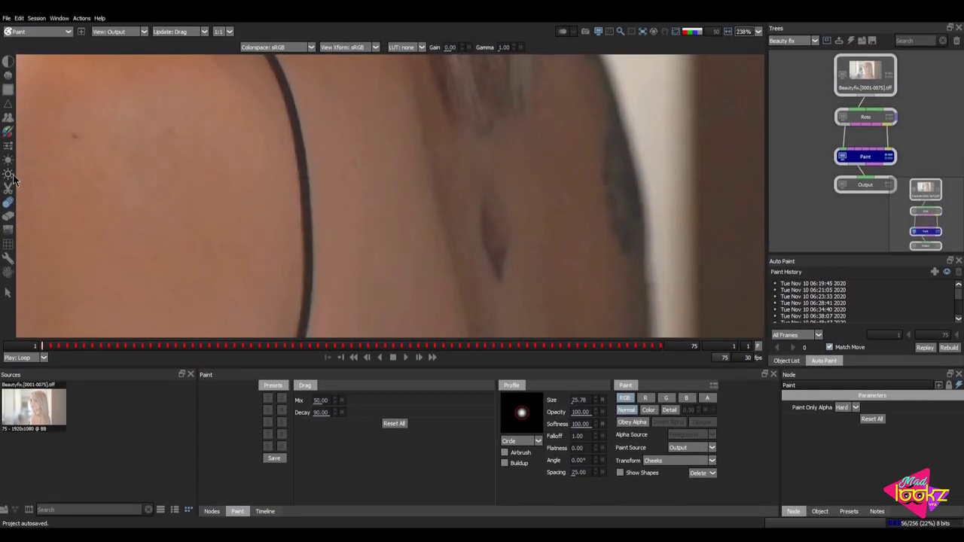
pyautogui.click(7, 129)
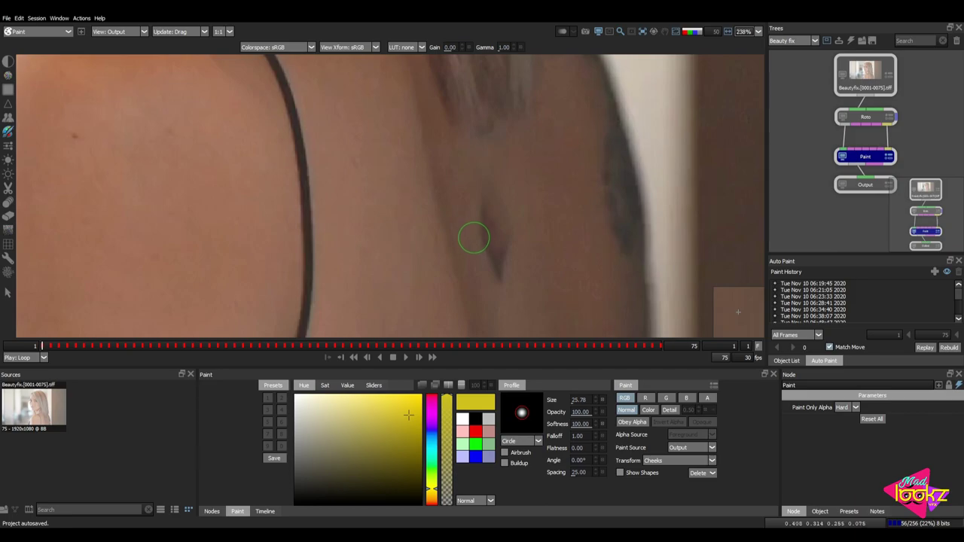
pyautogui.keyDown('ctrl'); pyautogui.click(476, 228); pyautogui.keyUp('ctrl')
pyautogui.moveTo(475, 179); pyautogui.dragTo(499, 281)
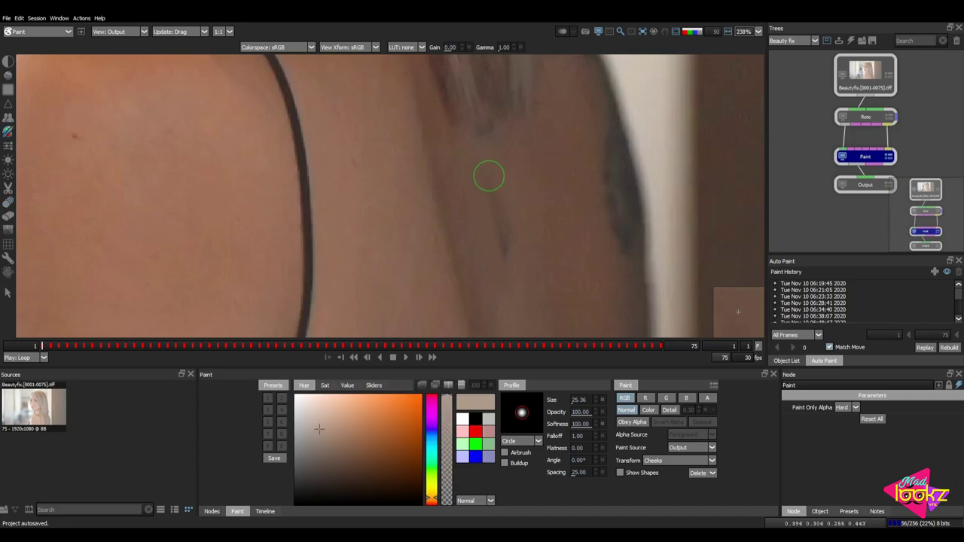
# Blend the painted tattoo area with the Blur brush at size about 34 and set the blur radius to 3.
pyautogui.press('3')
pyautogui.keyDown('ctrl'); pyautogui.moveTo(521, 203); pyautogui.dragTo(510, 206); pyautogui.keyUp('ctrl')
pyautogui.click(345, 400)
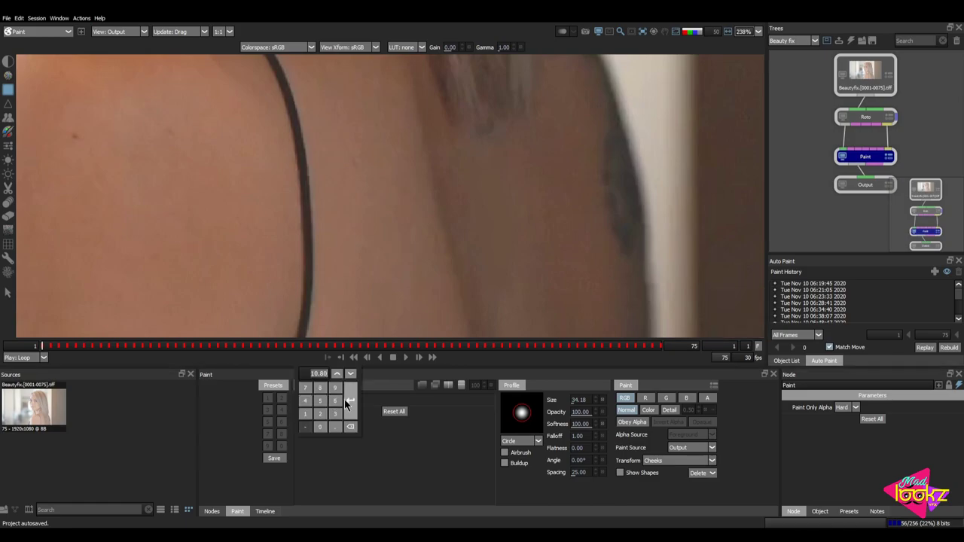
pyautogui.click(337, 373)
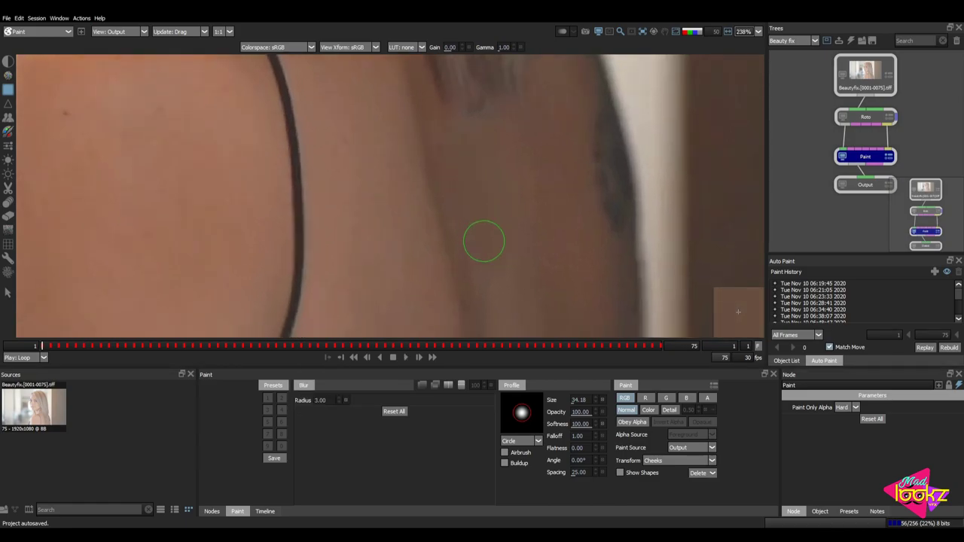
pyautogui.scroll(-4, 514, 251)
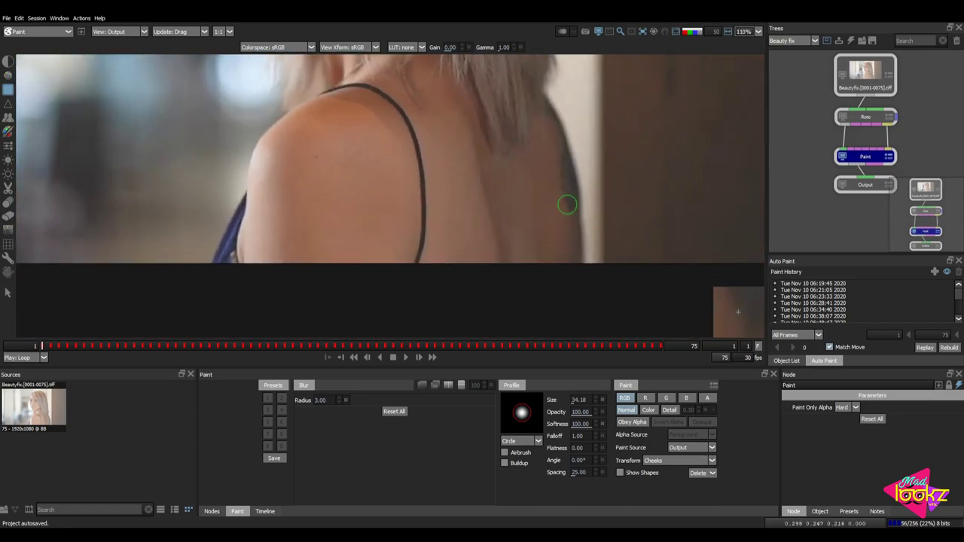
pyautogui.scroll(-2, 571, 208)
pyautogui.scroll(4, 570, 207)
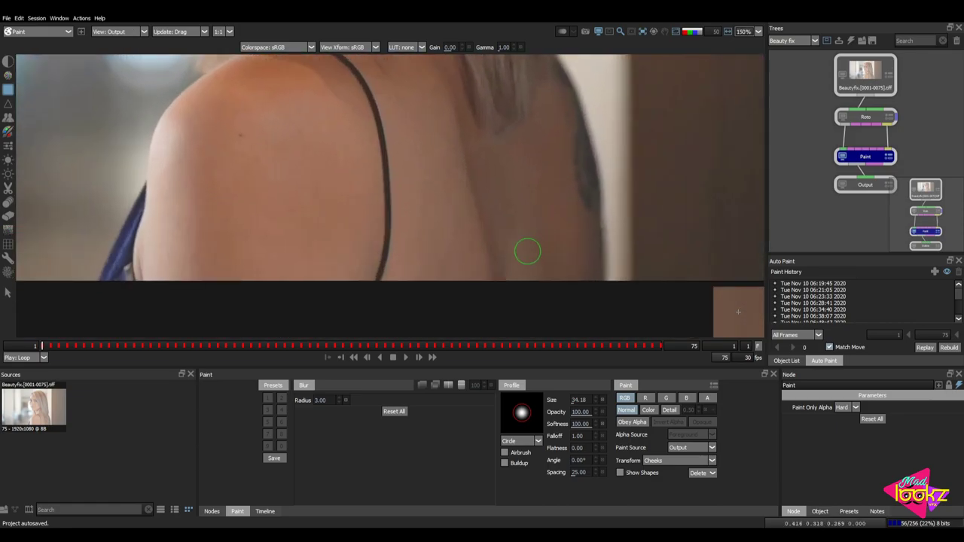
# Set the Color brush's opacity to 50 and size to about 46 for evening out the skin, and switch back to the Blur brush.
pyautogui.press('b')
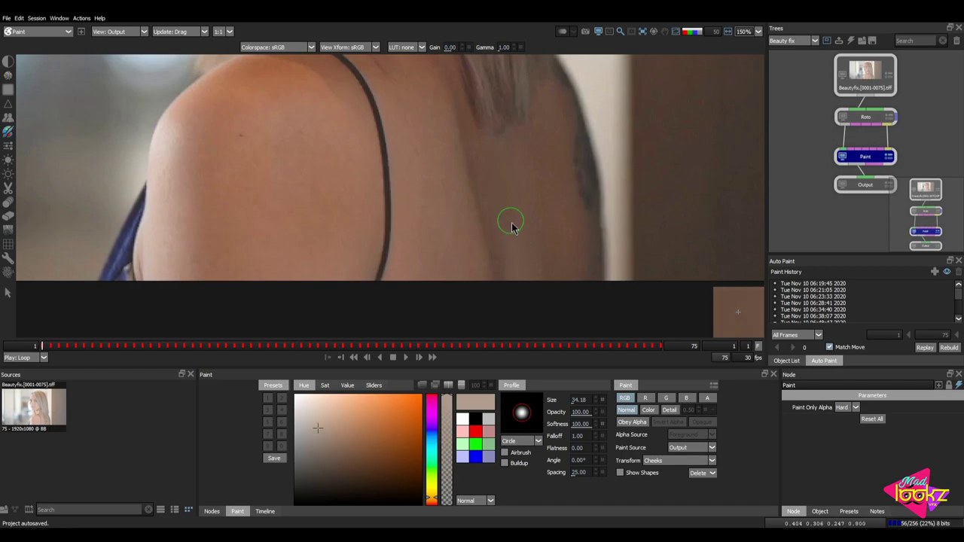
pyautogui.click(579, 411)
pyautogui.write('25')
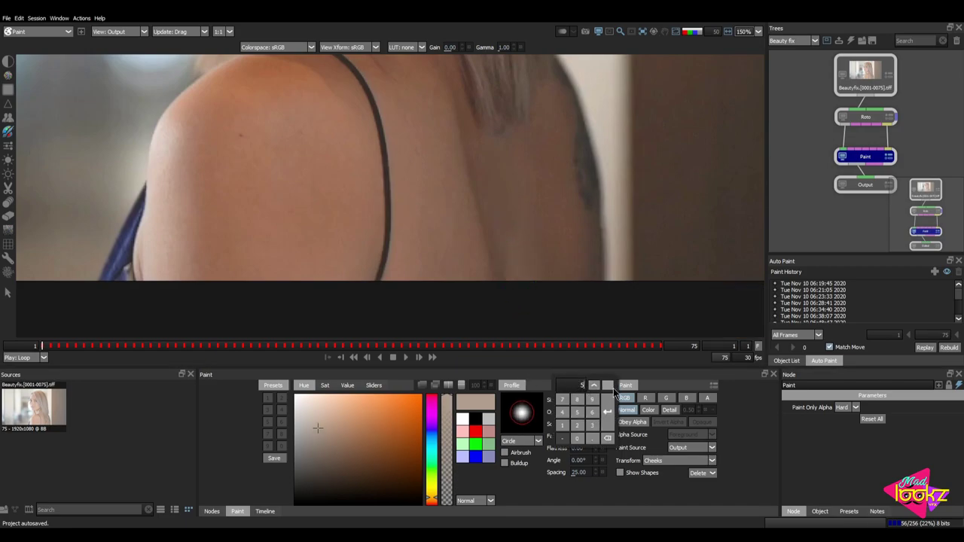
pyautogui.write('.0')
pyautogui.press('Return')
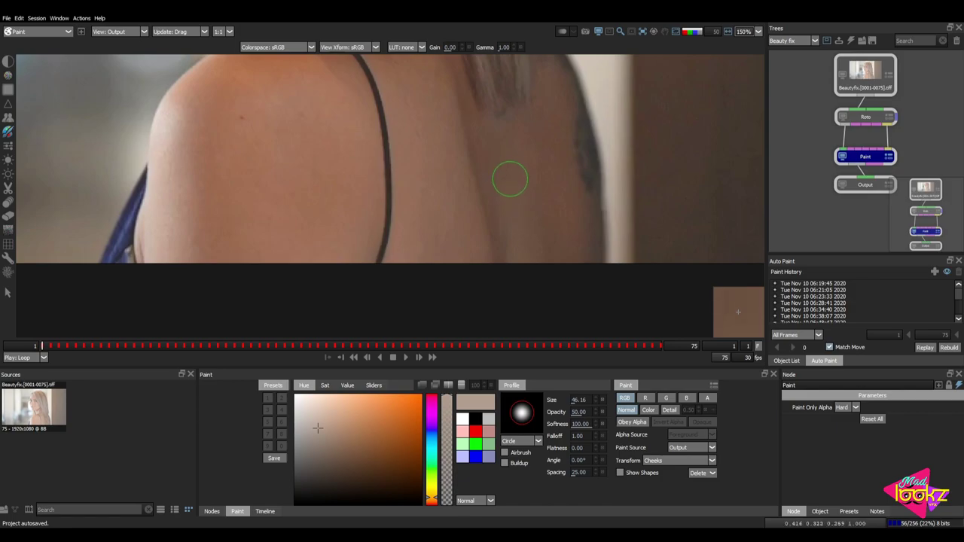
pyautogui.press('b')
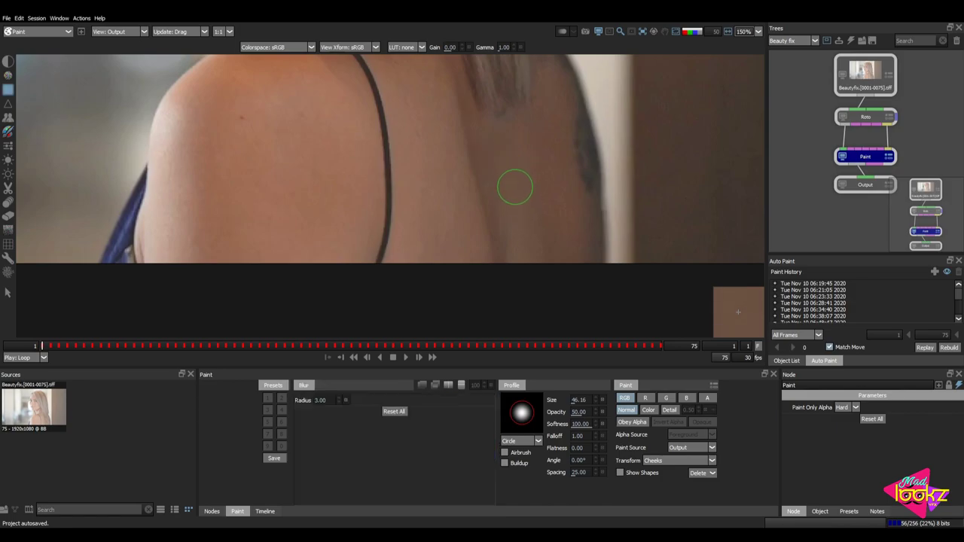
pyautogui.scroll(-3, 577, 201)
pyautogui.scroll(-3, 596, 192)
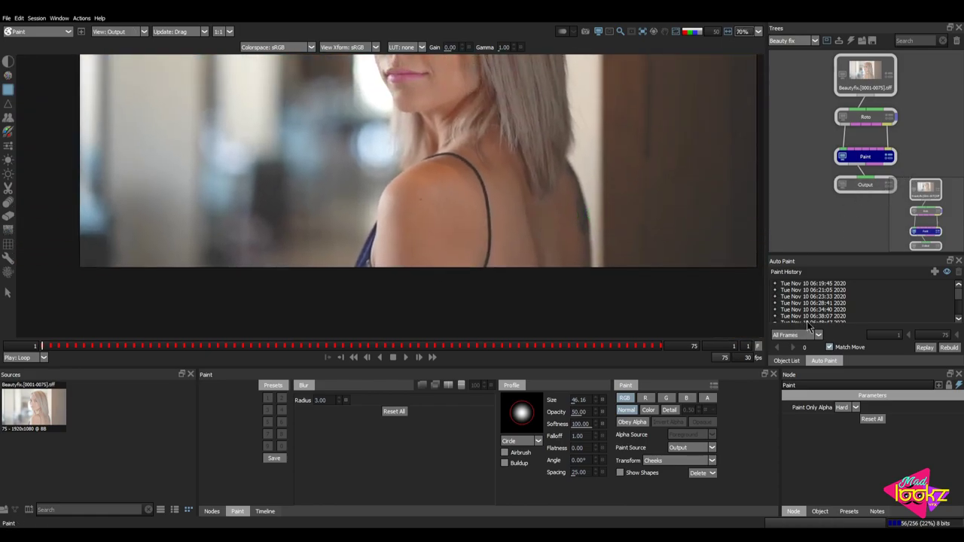
# Select the tattoo strokes in the paint history, set the paint transform to Tatoo, replay them on all frames and scrub through the result.
pyautogui.scroll(-3, 827, 314)
pyautogui.click(829, 283)
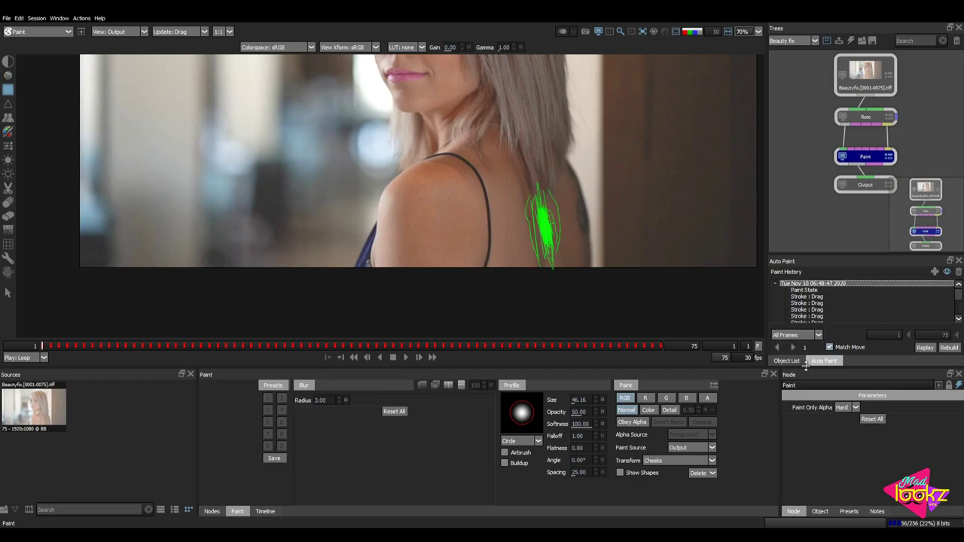
pyautogui.click(654, 460)
pyautogui.click(651, 516)
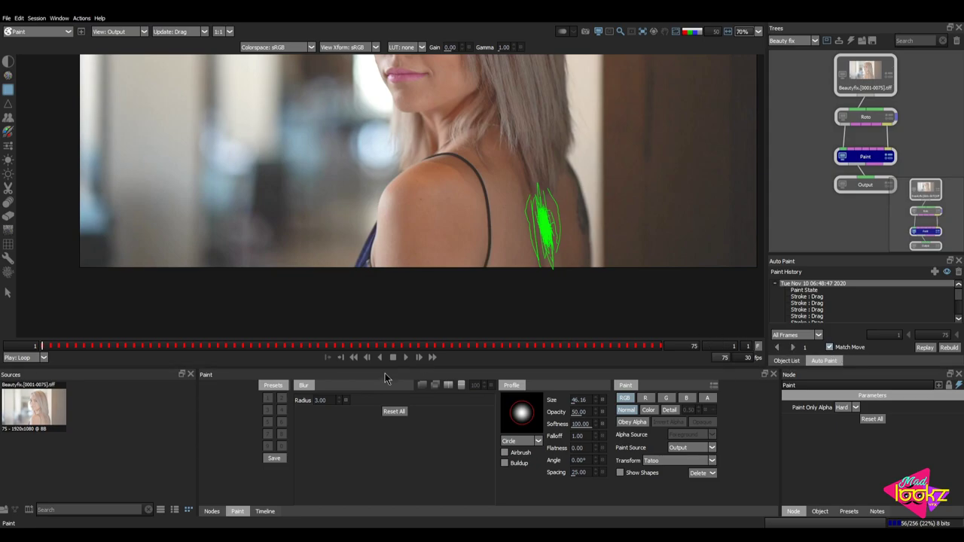
pyautogui.click(792, 348)
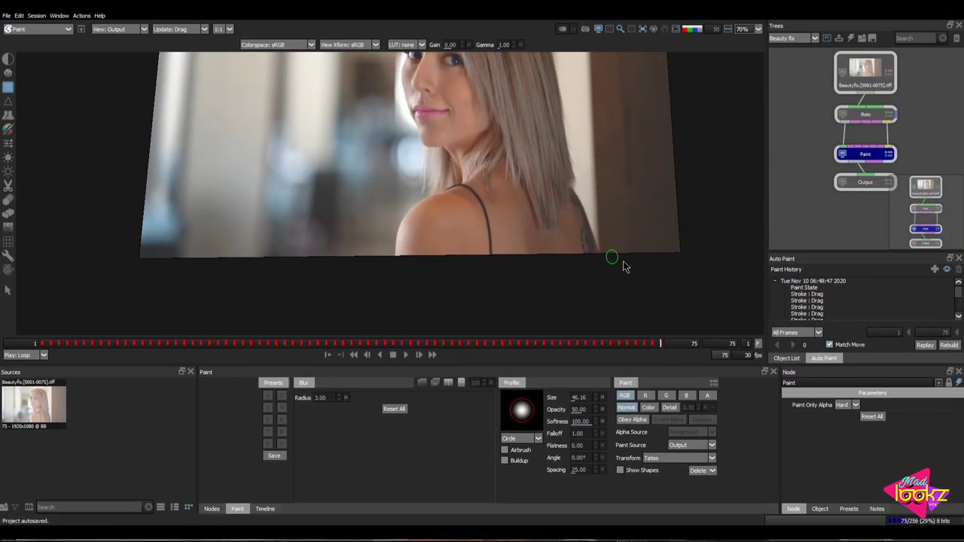
pyautogui.moveTo(623, 263)
pyautogui.mouseDown()
pyautogui.moveTo(607, 273)
pyautogui.moveTo(260, 280)
pyautogui.mouseUp()
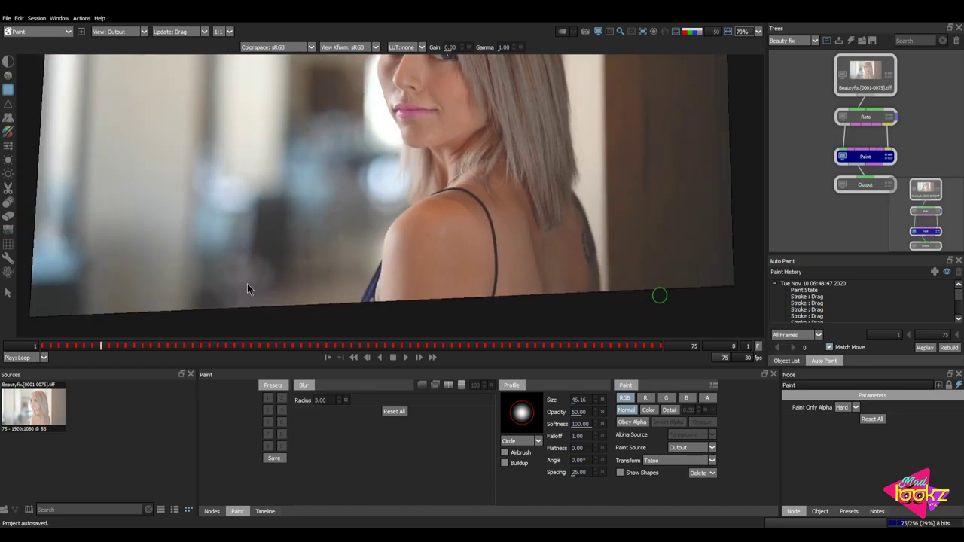
# Turn off the viewer's layer stabilization by setting it to None, and save the project.
pyautogui.click(642, 32)
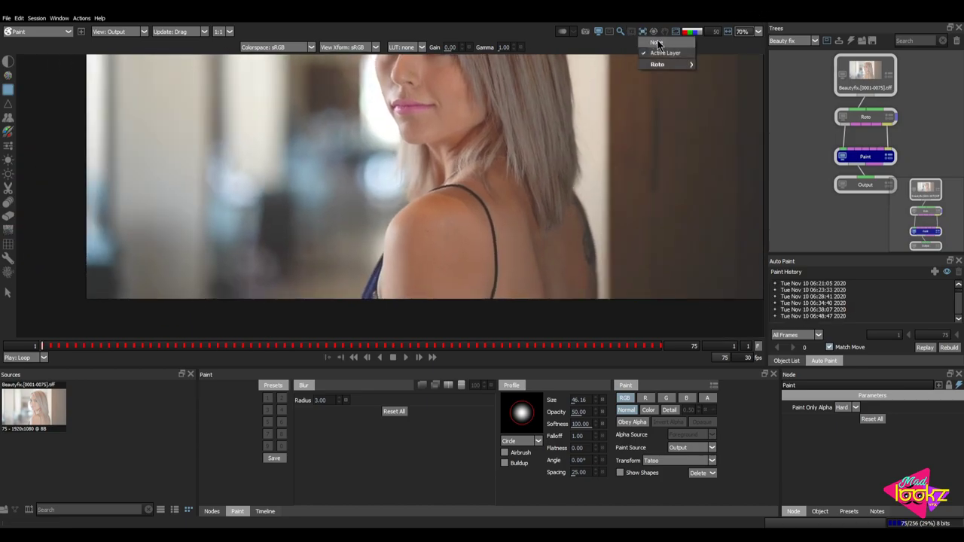
pyautogui.click(656, 42)
pyautogui.scroll(-3, 618, 155)
pyautogui.hotkey('ctrl', 's')
pyautogui.scroll(3, 574, 222)
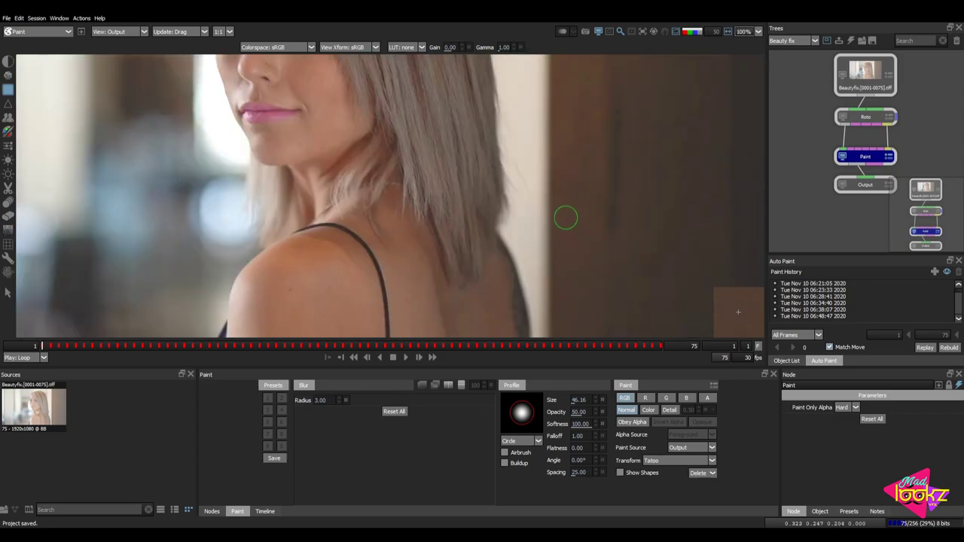
# Enlarge the viewer by hiding the surrounding panels, frame the whole woman and play the clip to review the finished retouch.
pyautogui.press('F3')
pyautogui.press('F2')
pyautogui.press('F4')
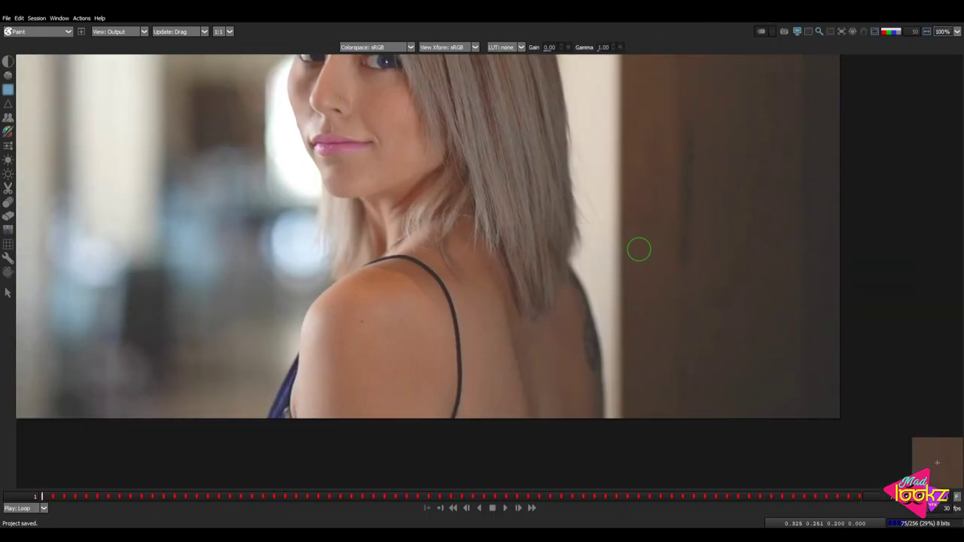
pyautogui.scroll(-2, 569, 252)
pyautogui.moveTo(562, 248); pyautogui.dragTo(585, 313)
pyautogui.scroll(2, 579, 285)
pyautogui.scroll(-1, 586, 314)
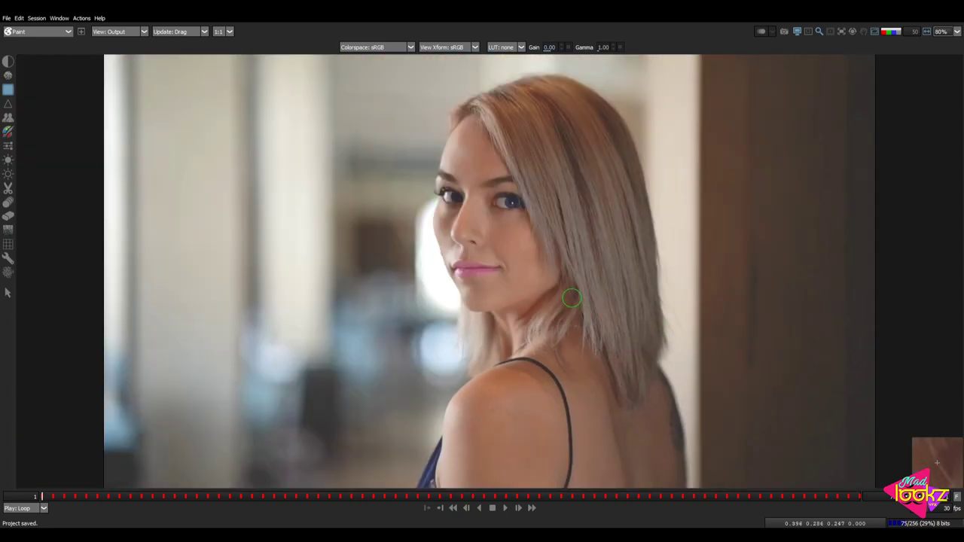
pyautogui.press('space')
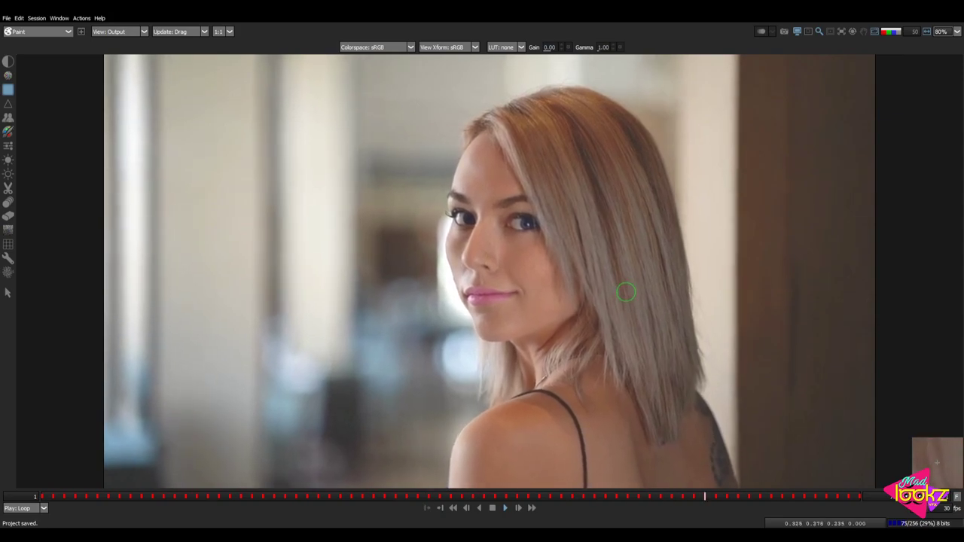
# Compare the original foreground with the retouched output during playback and on a still frame, keeping the woman's face and back in view.
pyautogui.press('1')
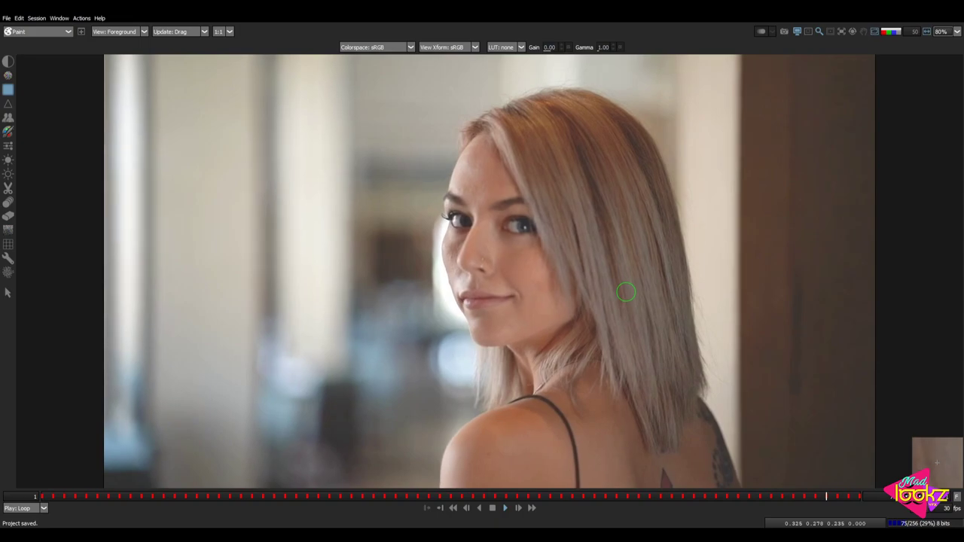
pyautogui.press('3')
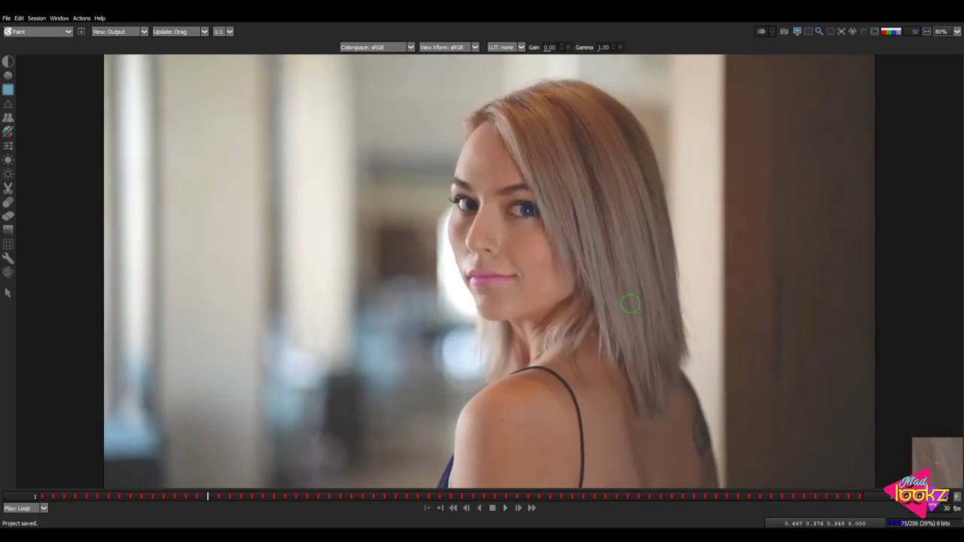
pyautogui.moveTo(583, 337); pyautogui.dragTo(567, 306)
pyautogui.press('1')
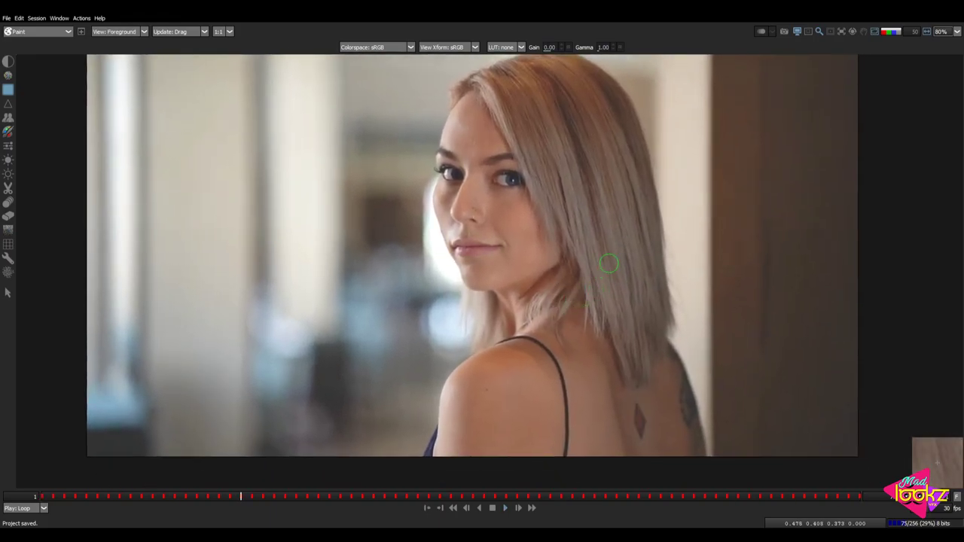
pyautogui.scroll(-1, 602, 253)
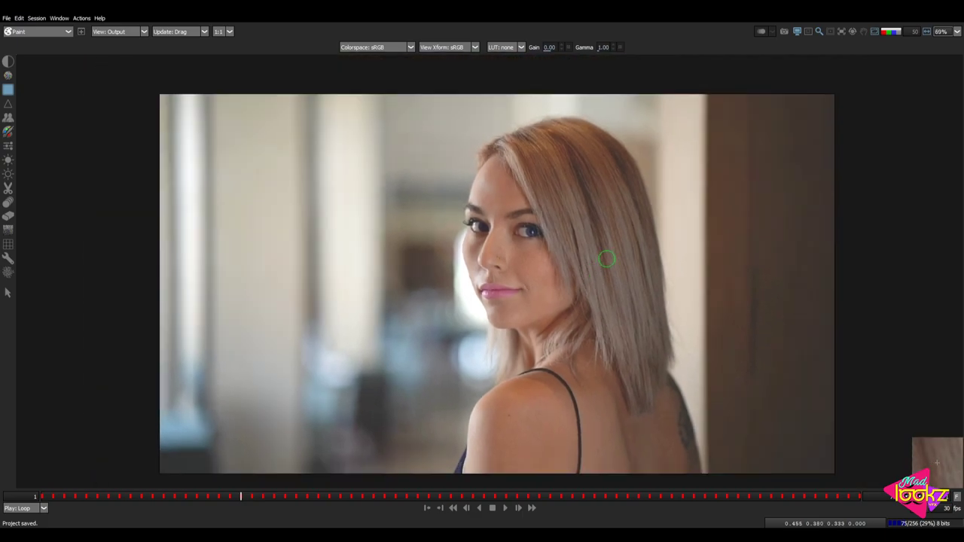
pyautogui.moveTo(594, 274); pyautogui.dragTo(574, 259)
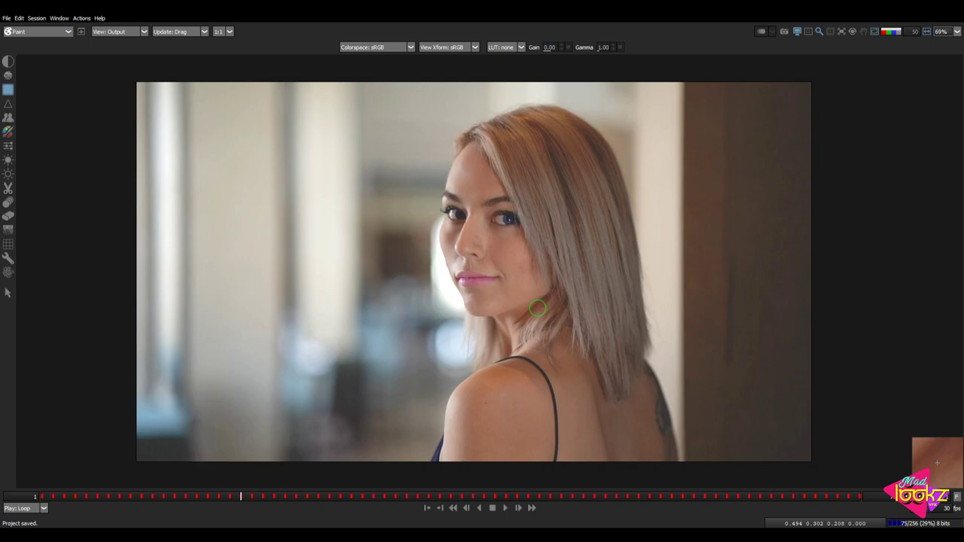
pyautogui.moveTo(538, 307); pyautogui.dragTo(551, 333)
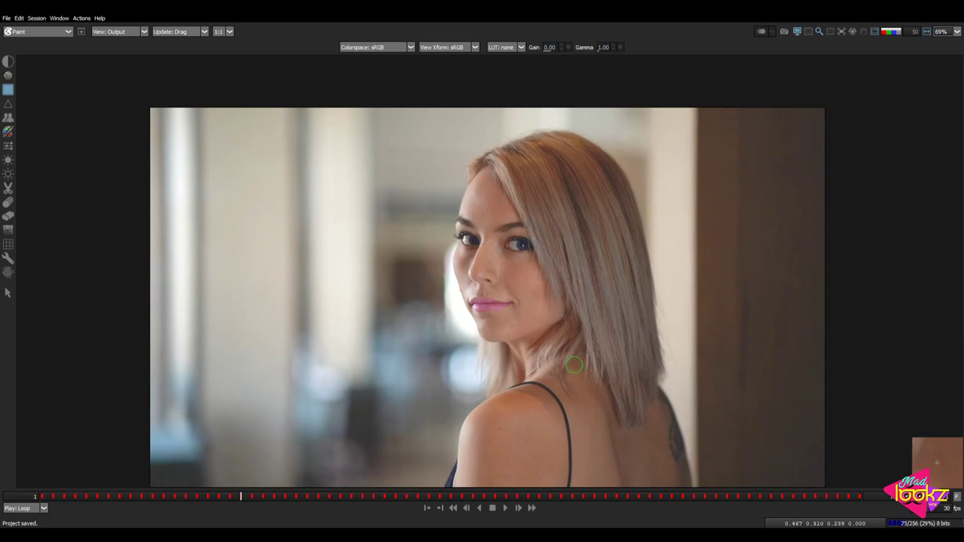